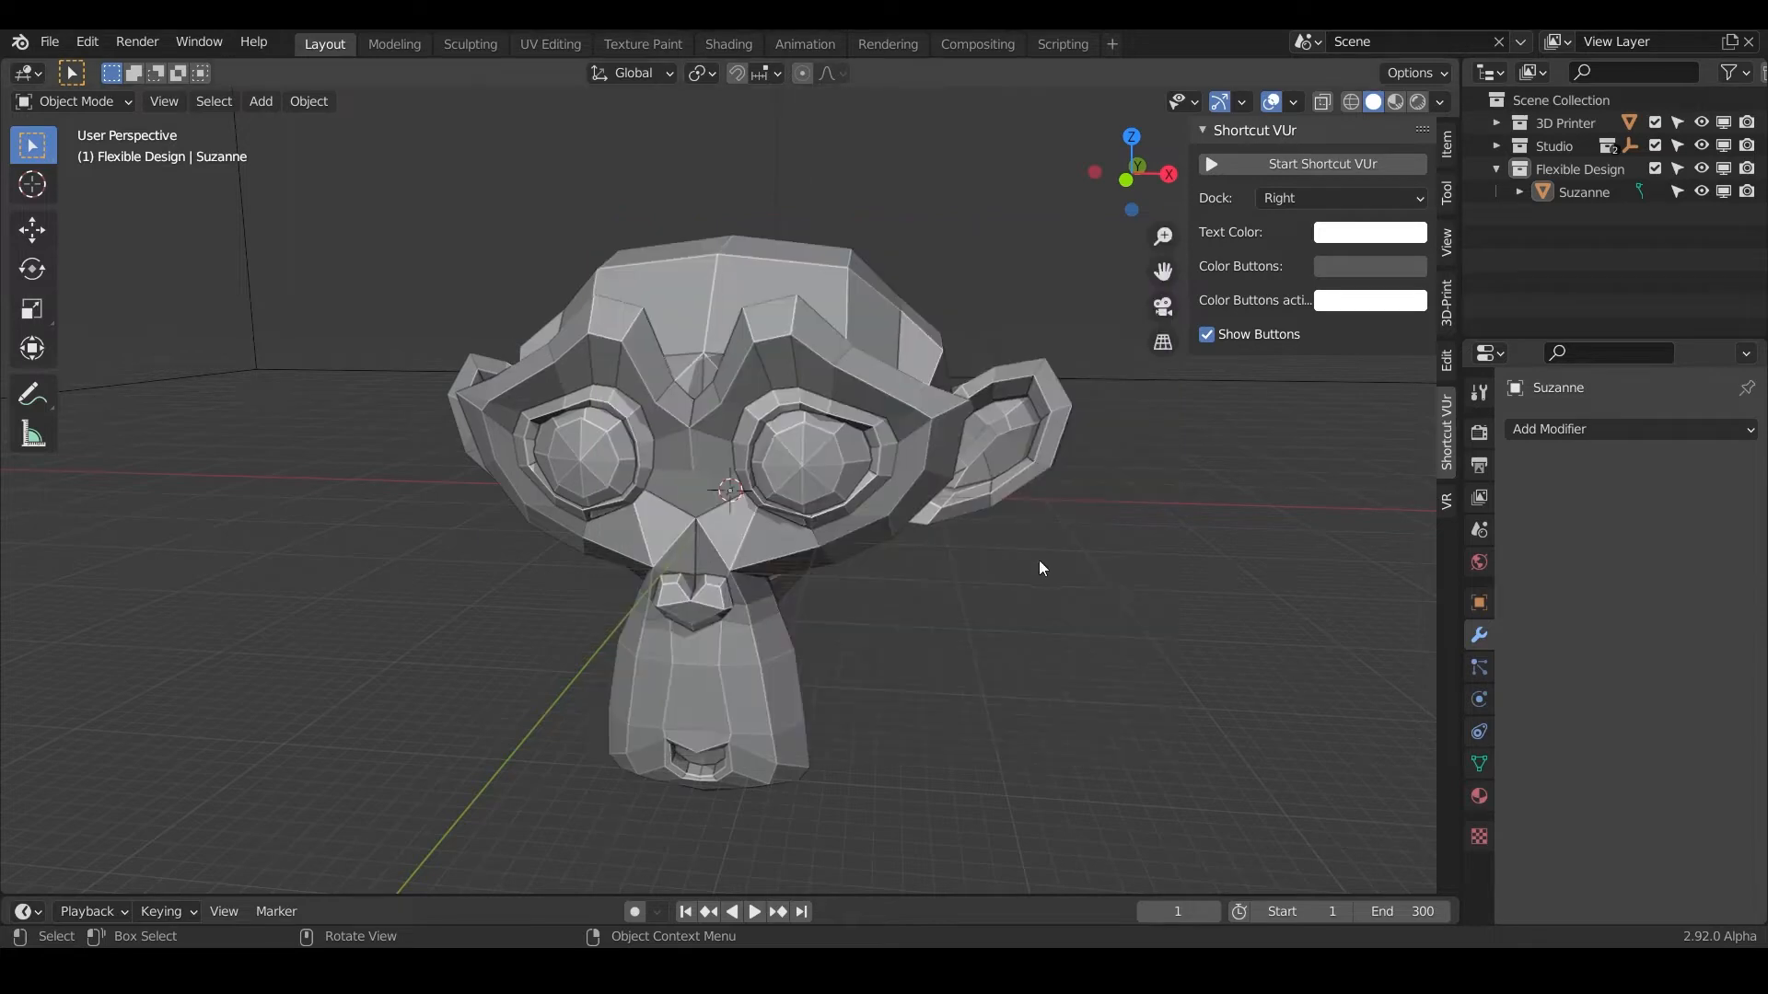
Delete the Suzanne monkey head from the Flexible Design collection
click(693, 467)
key(x)
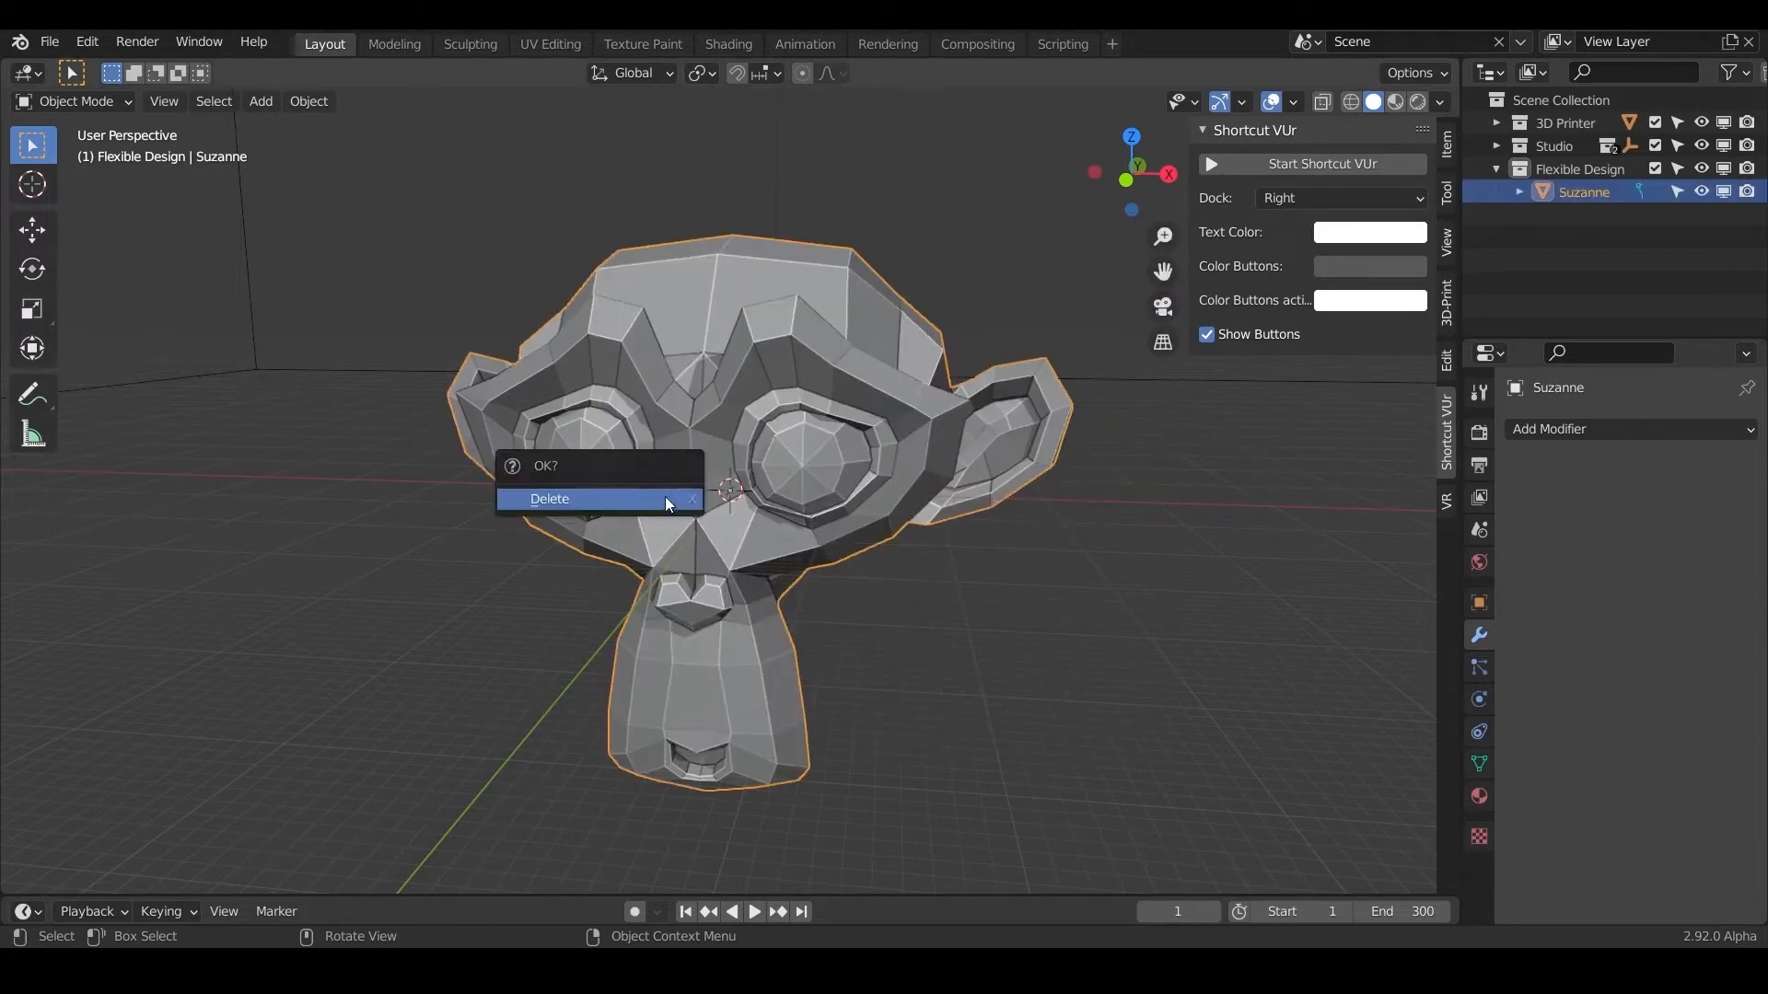
click(687, 500)
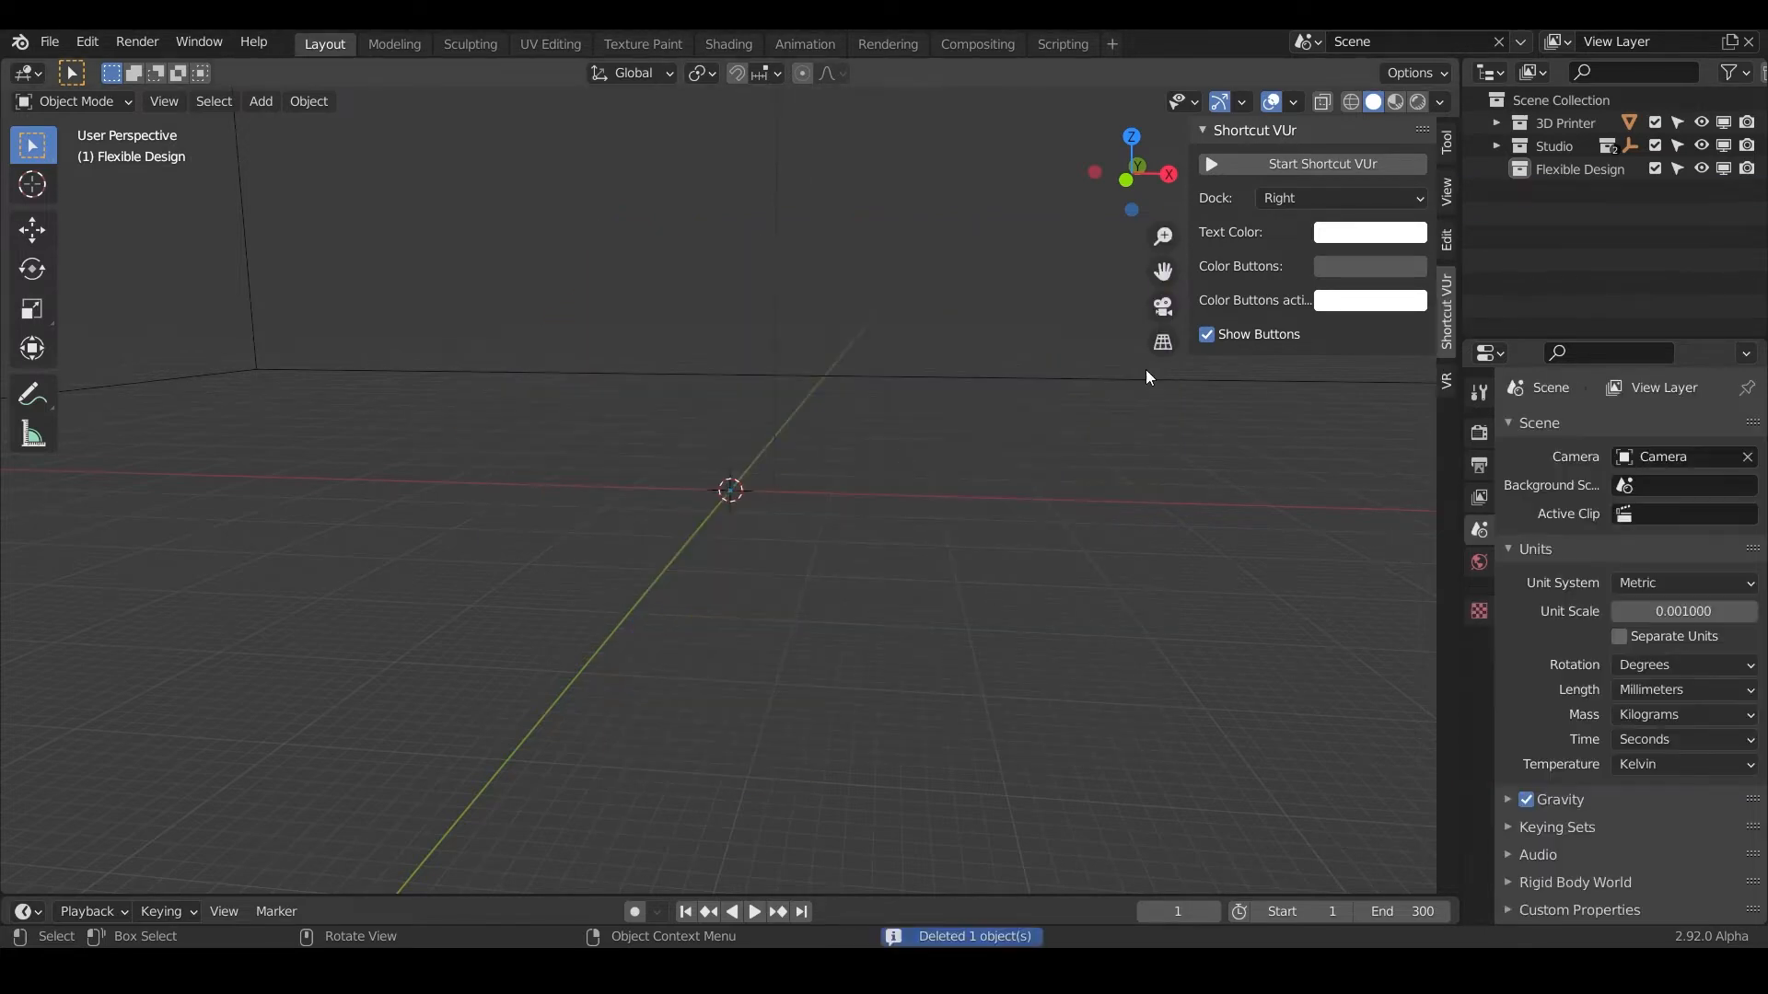
Make the Flexible Design collection active and consult the sticky note with the roll, leash and thumb dimensions
click(1582, 168)
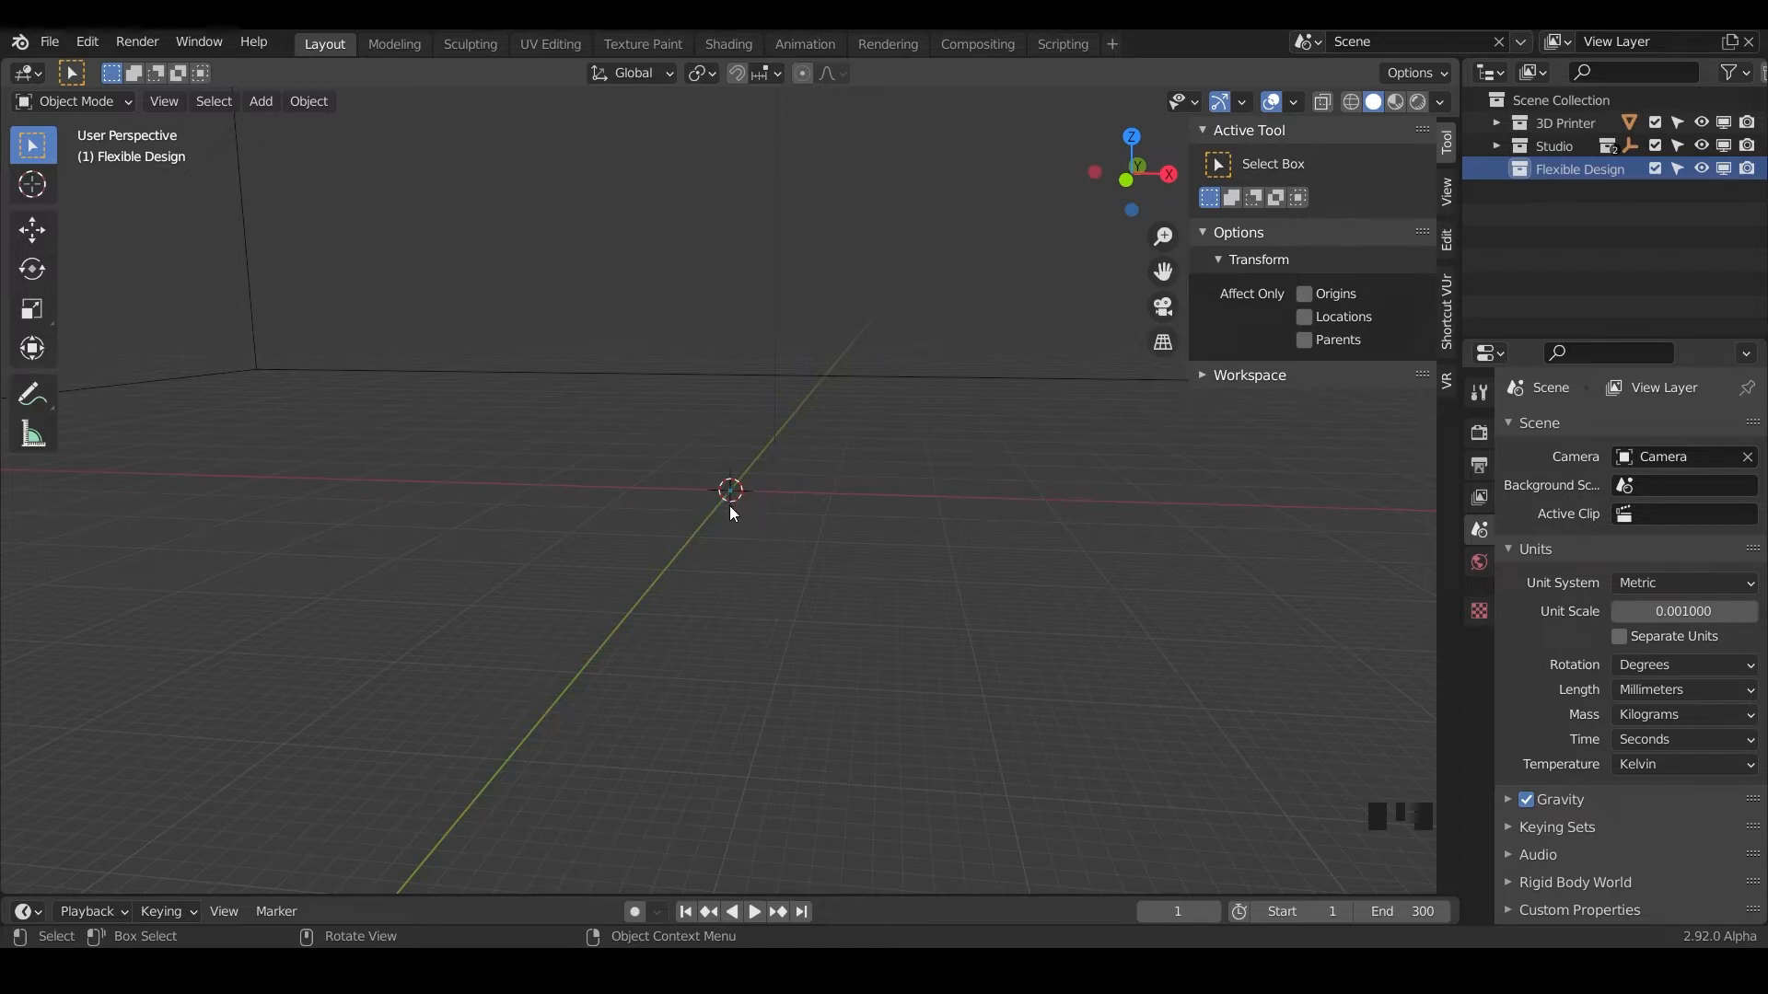
key(alt+Tab)
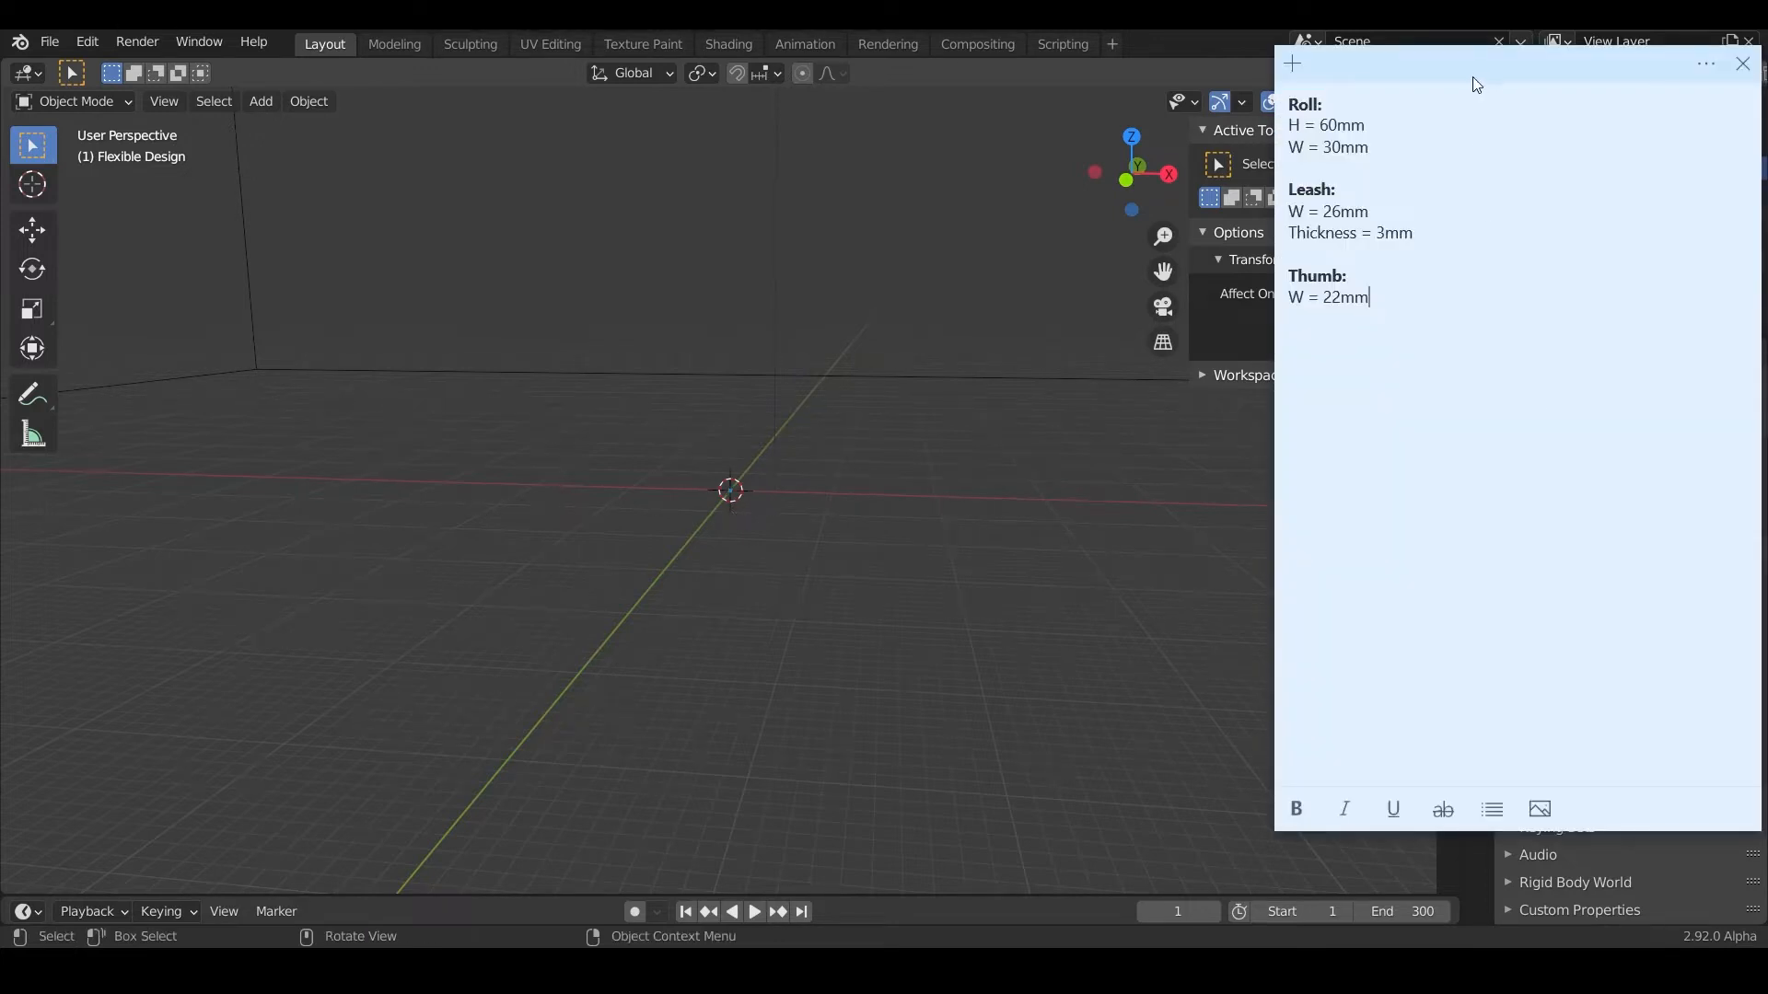
drag(1475, 85, 1404, 128)
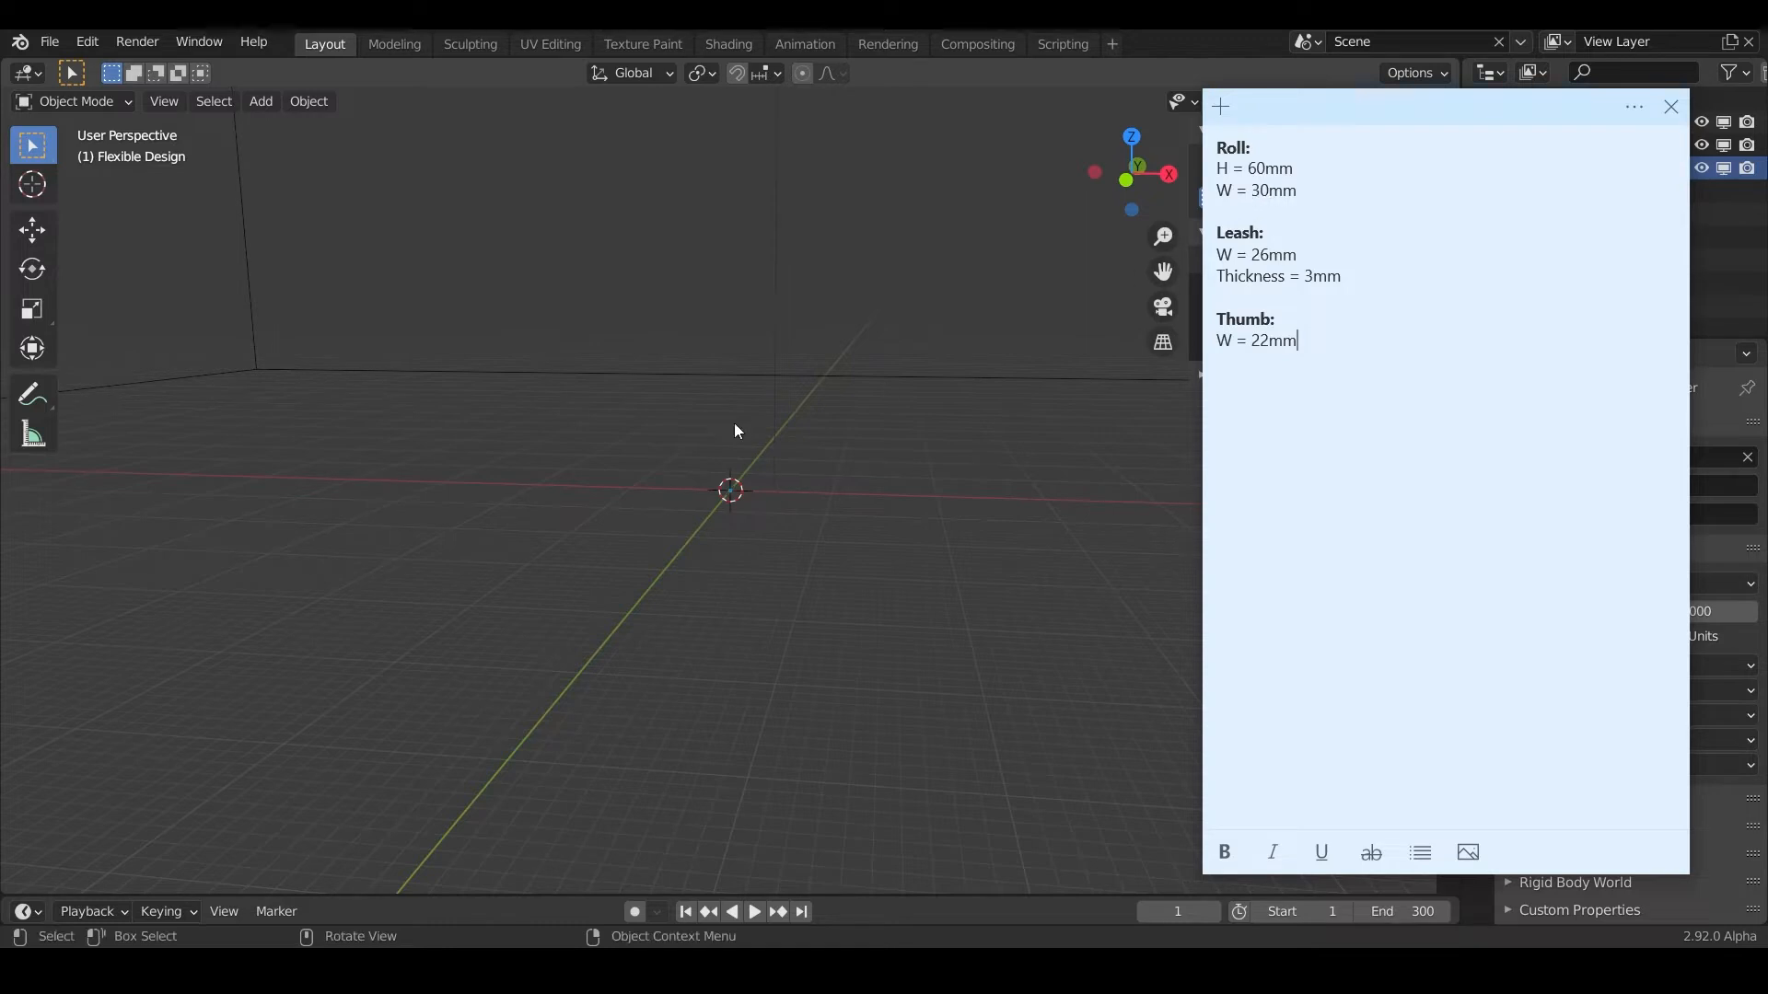
click(855, 543)
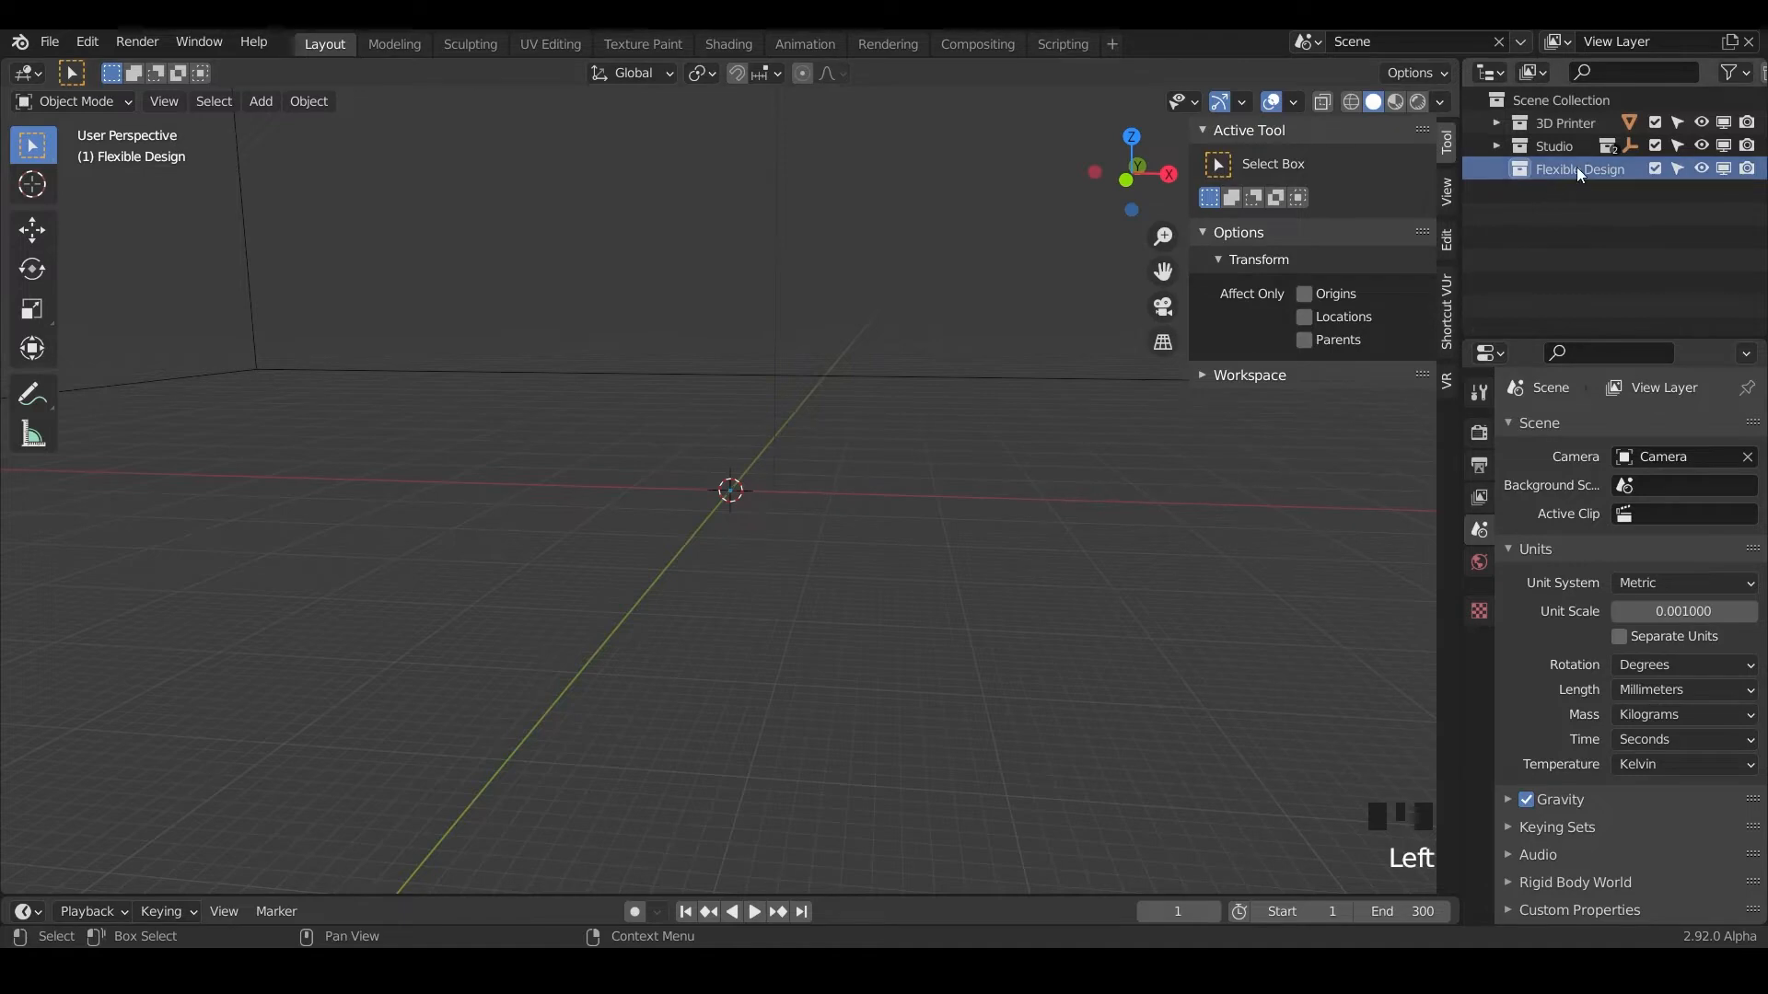
Add a mesh cylinder with a radius of 30/2 (15 mm) and a depth of 60 mm
key(shift+a)
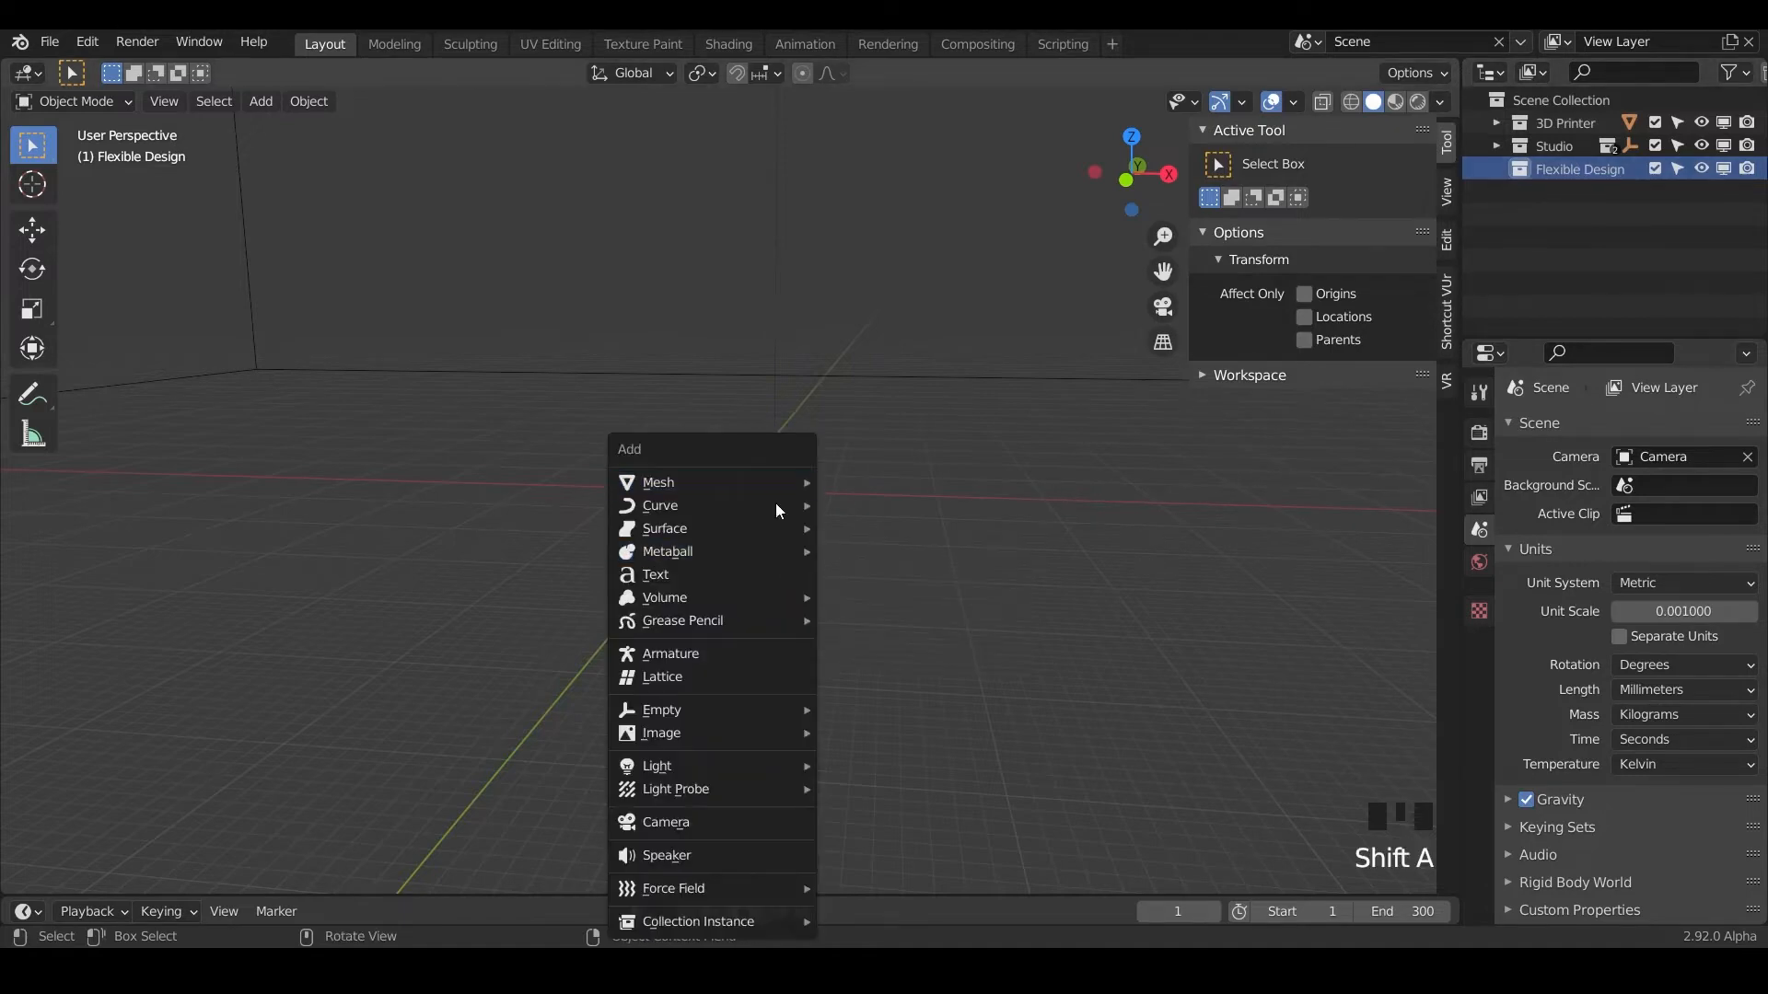
mouse_move(775, 479)
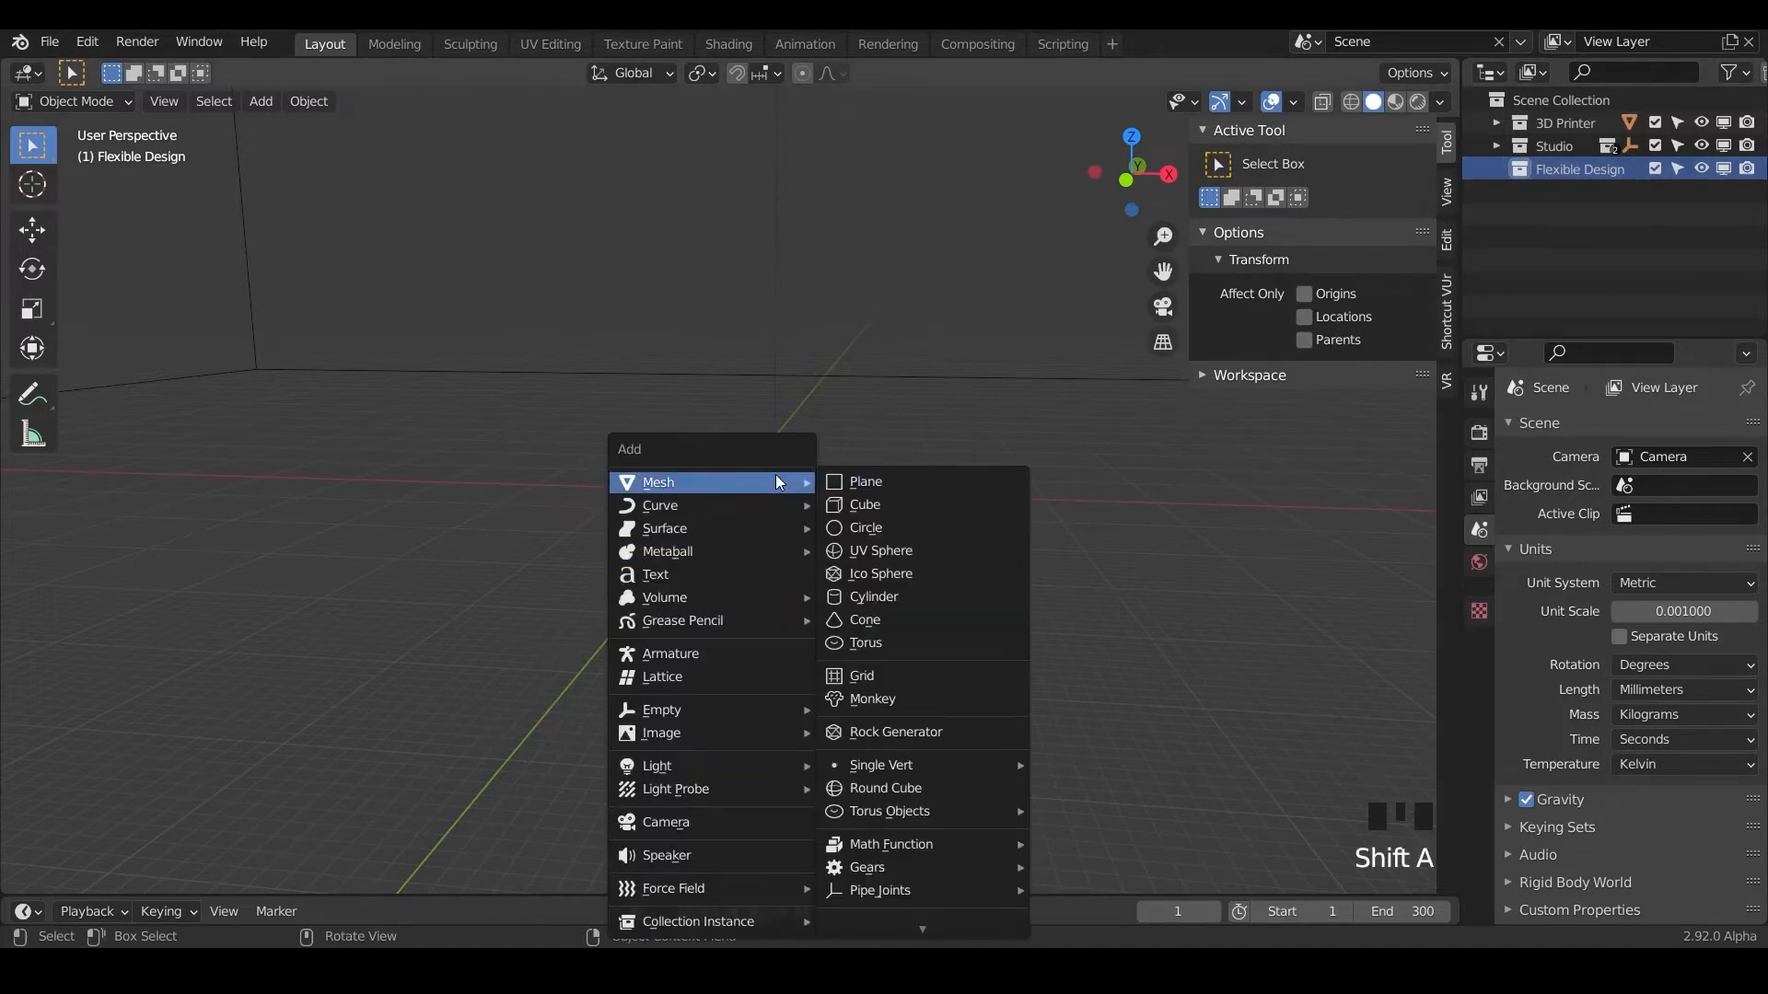
click(867, 596)
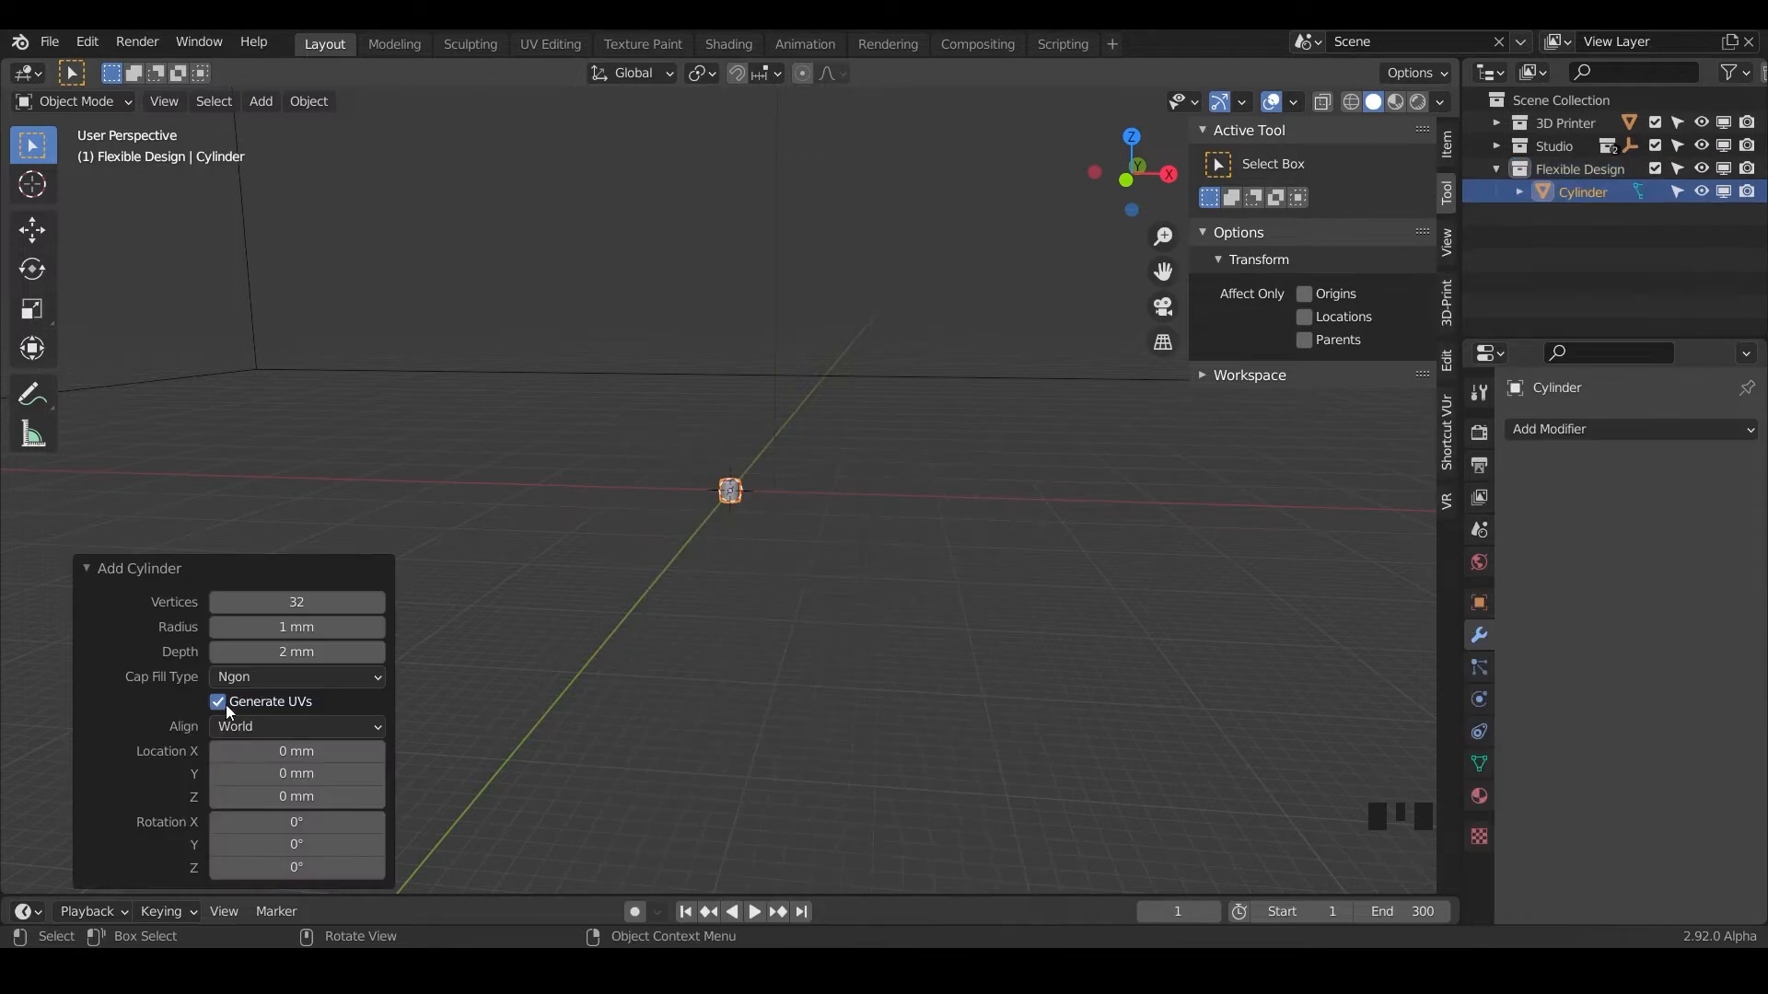
click(271, 629)
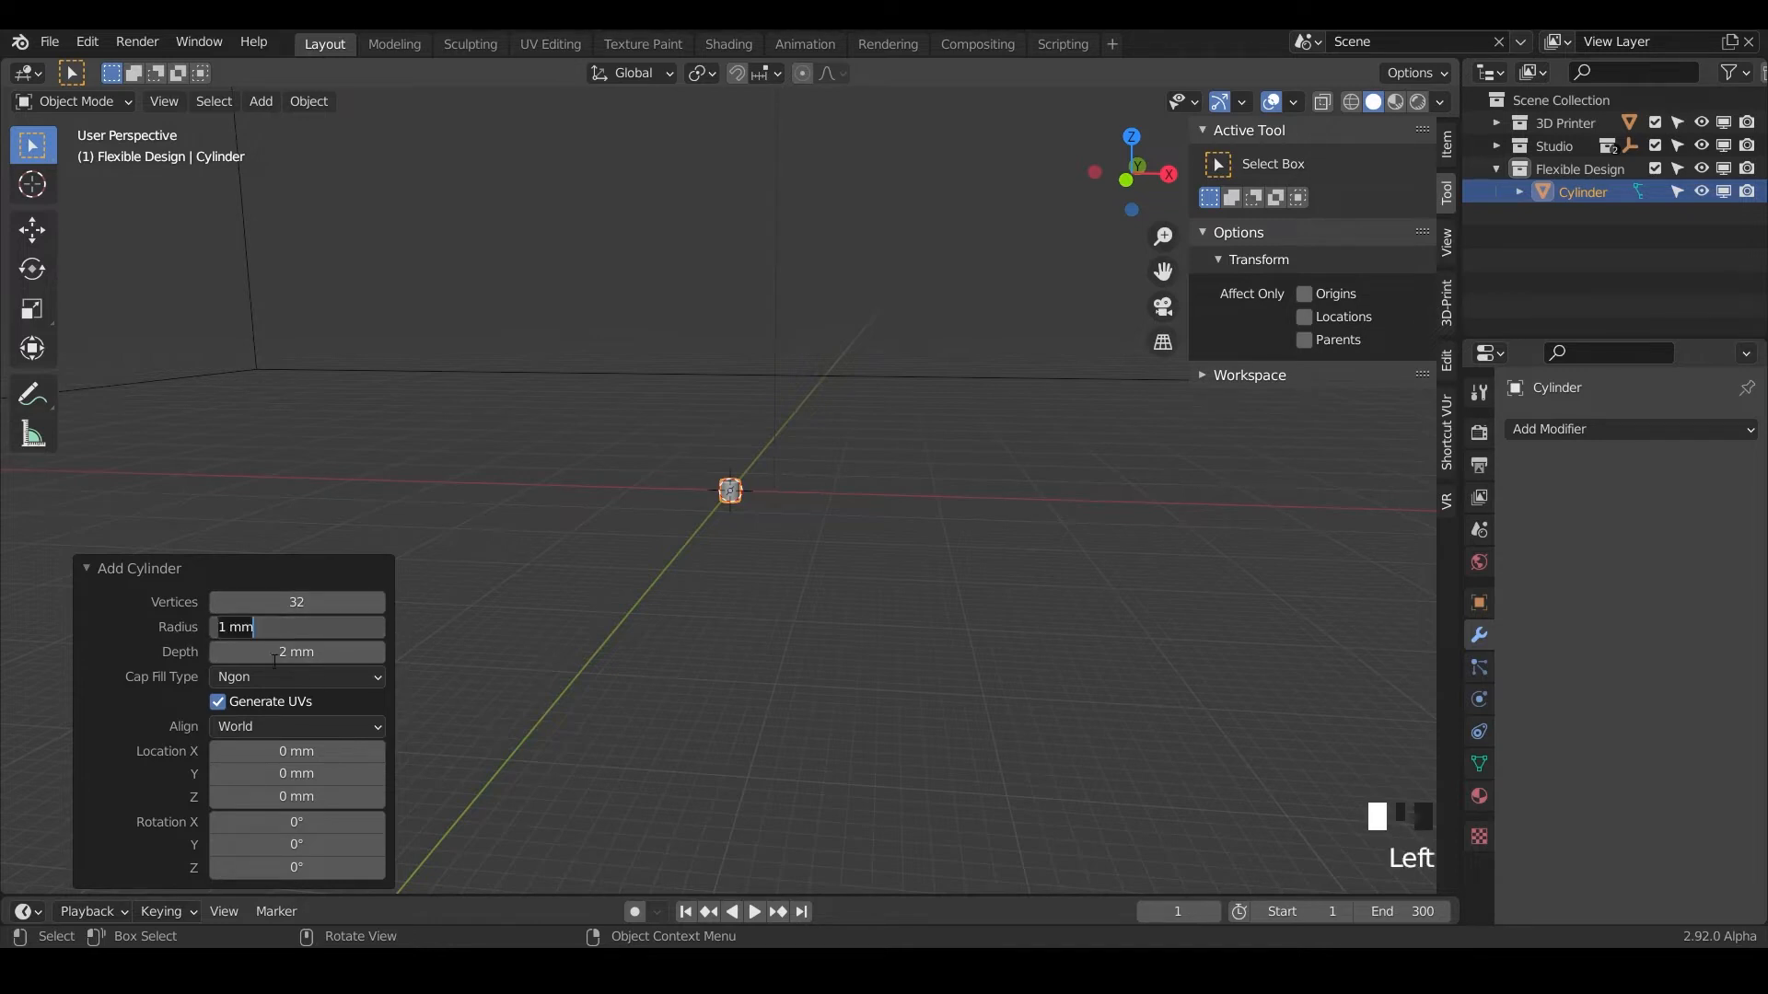
text(30/2)
key(Return)
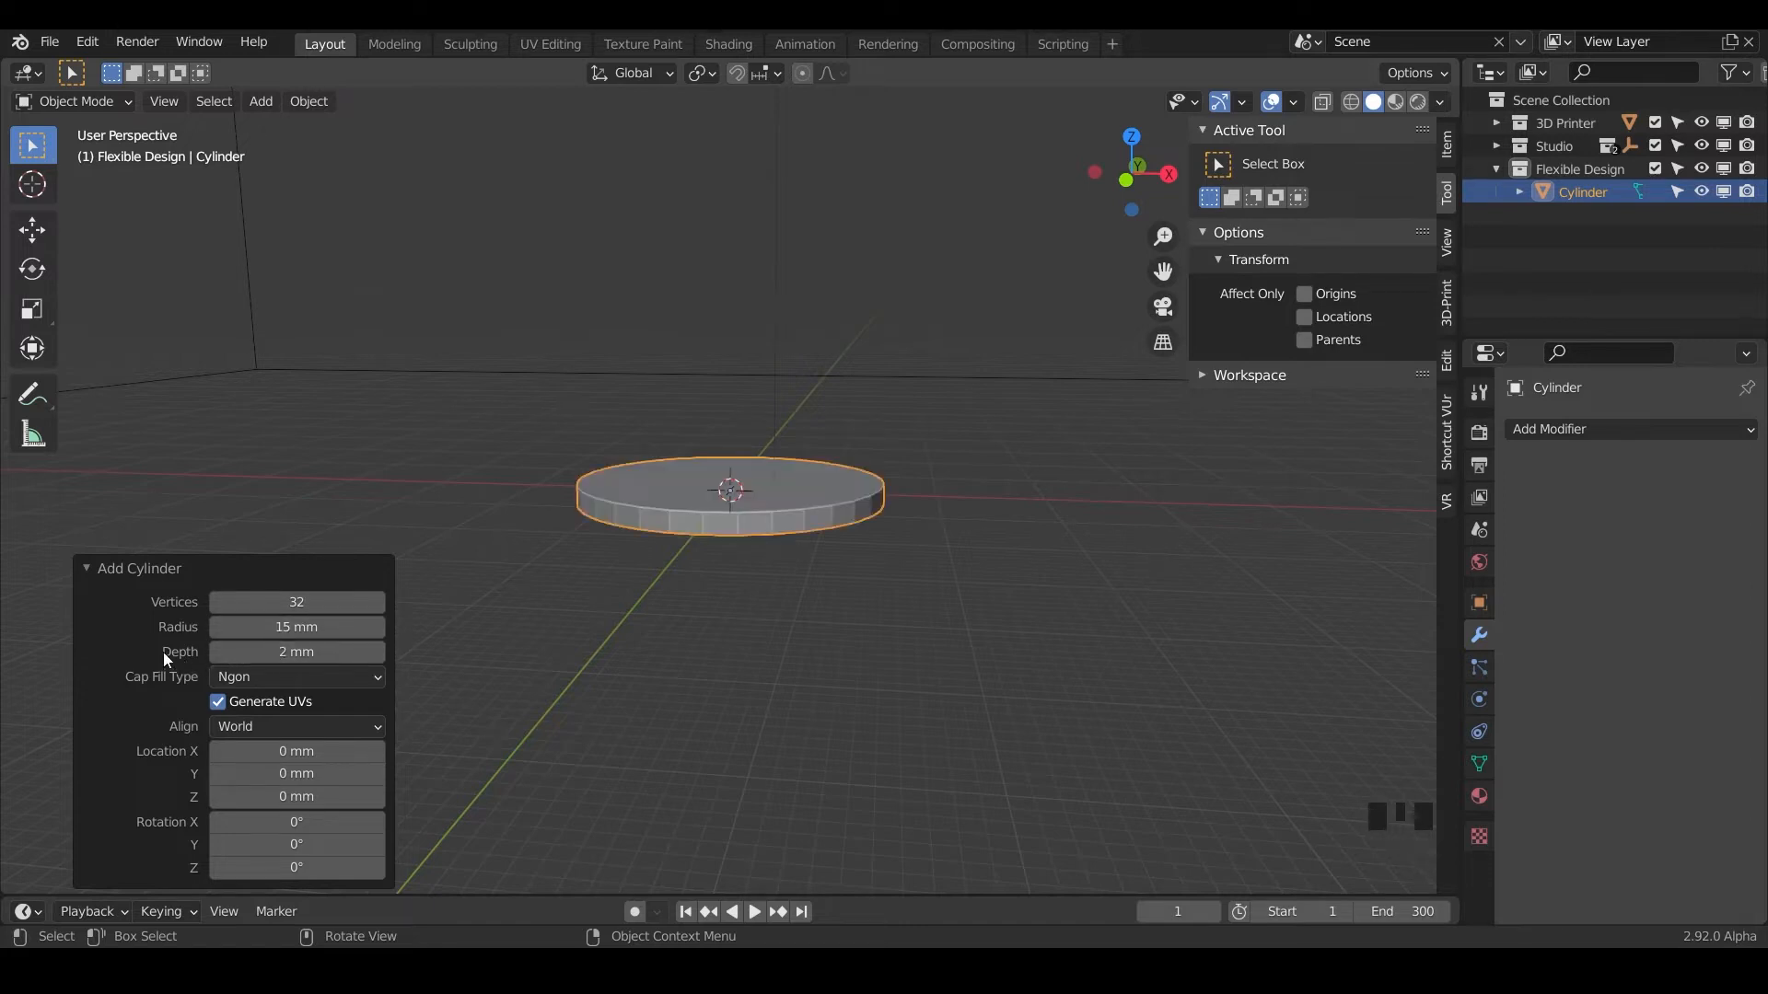
click(288, 655)
text(60)
key(Return)
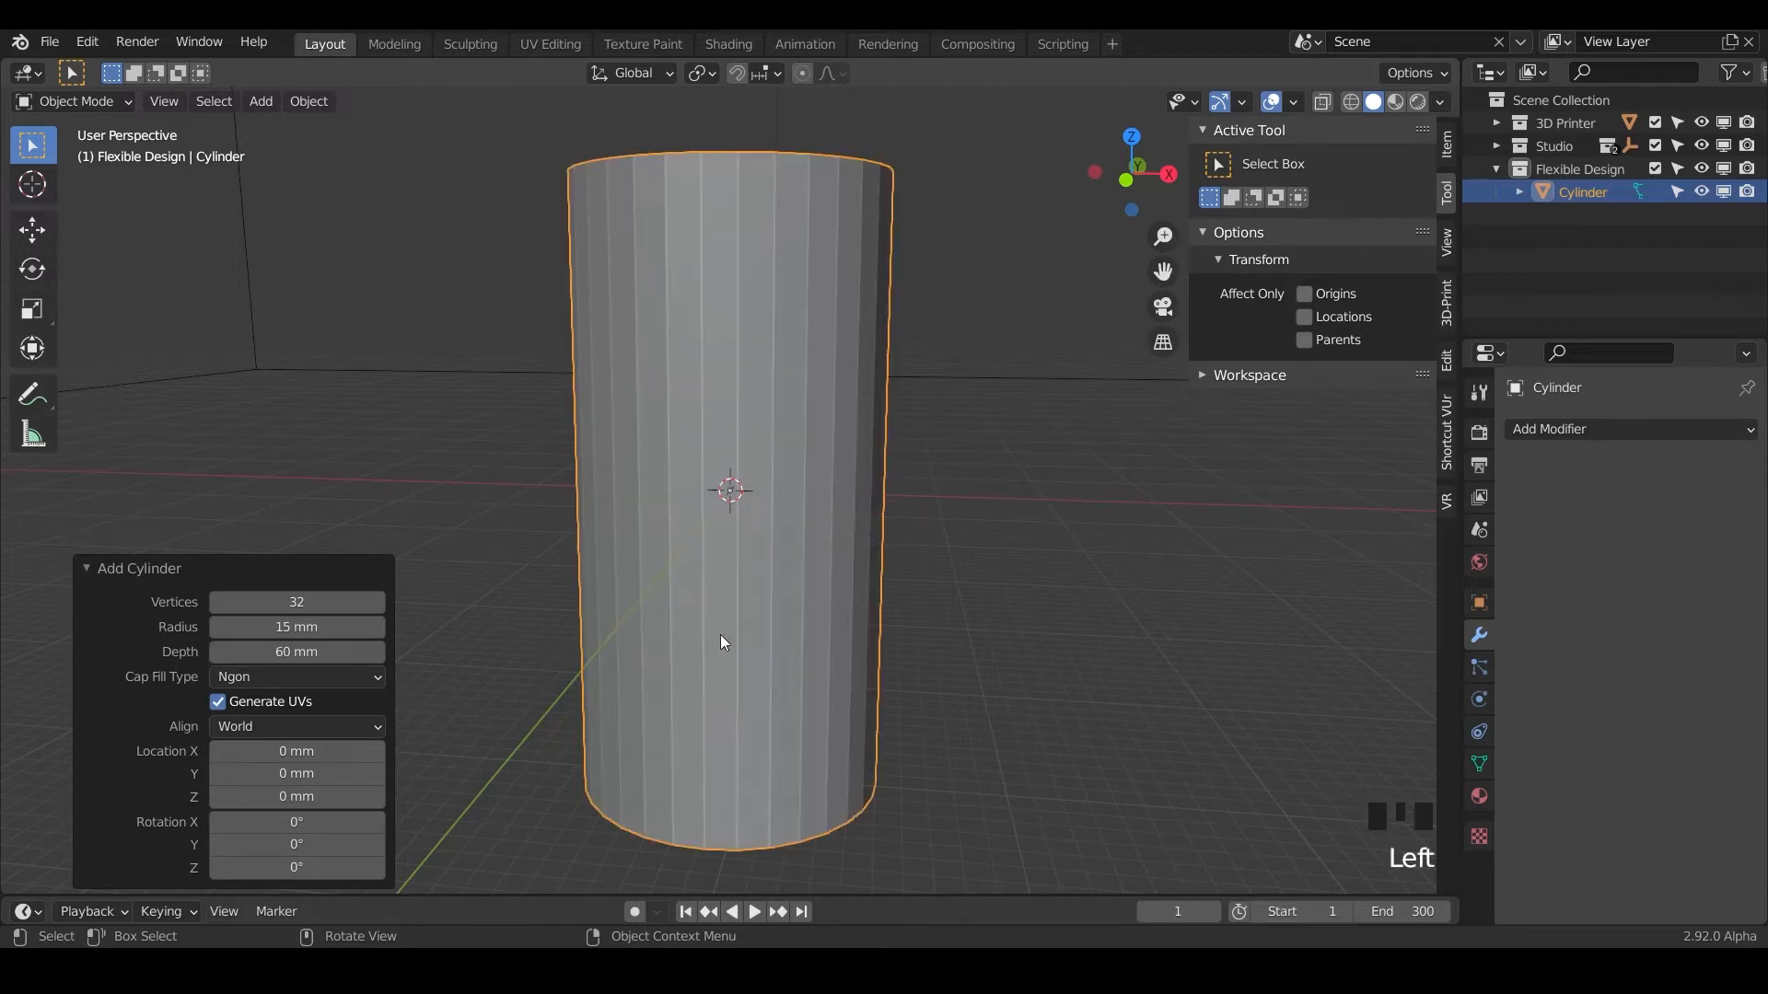
Rename the cylinder object as Roll
middle_drag(764, 412, 941, 449)
triple_click(1582, 190)
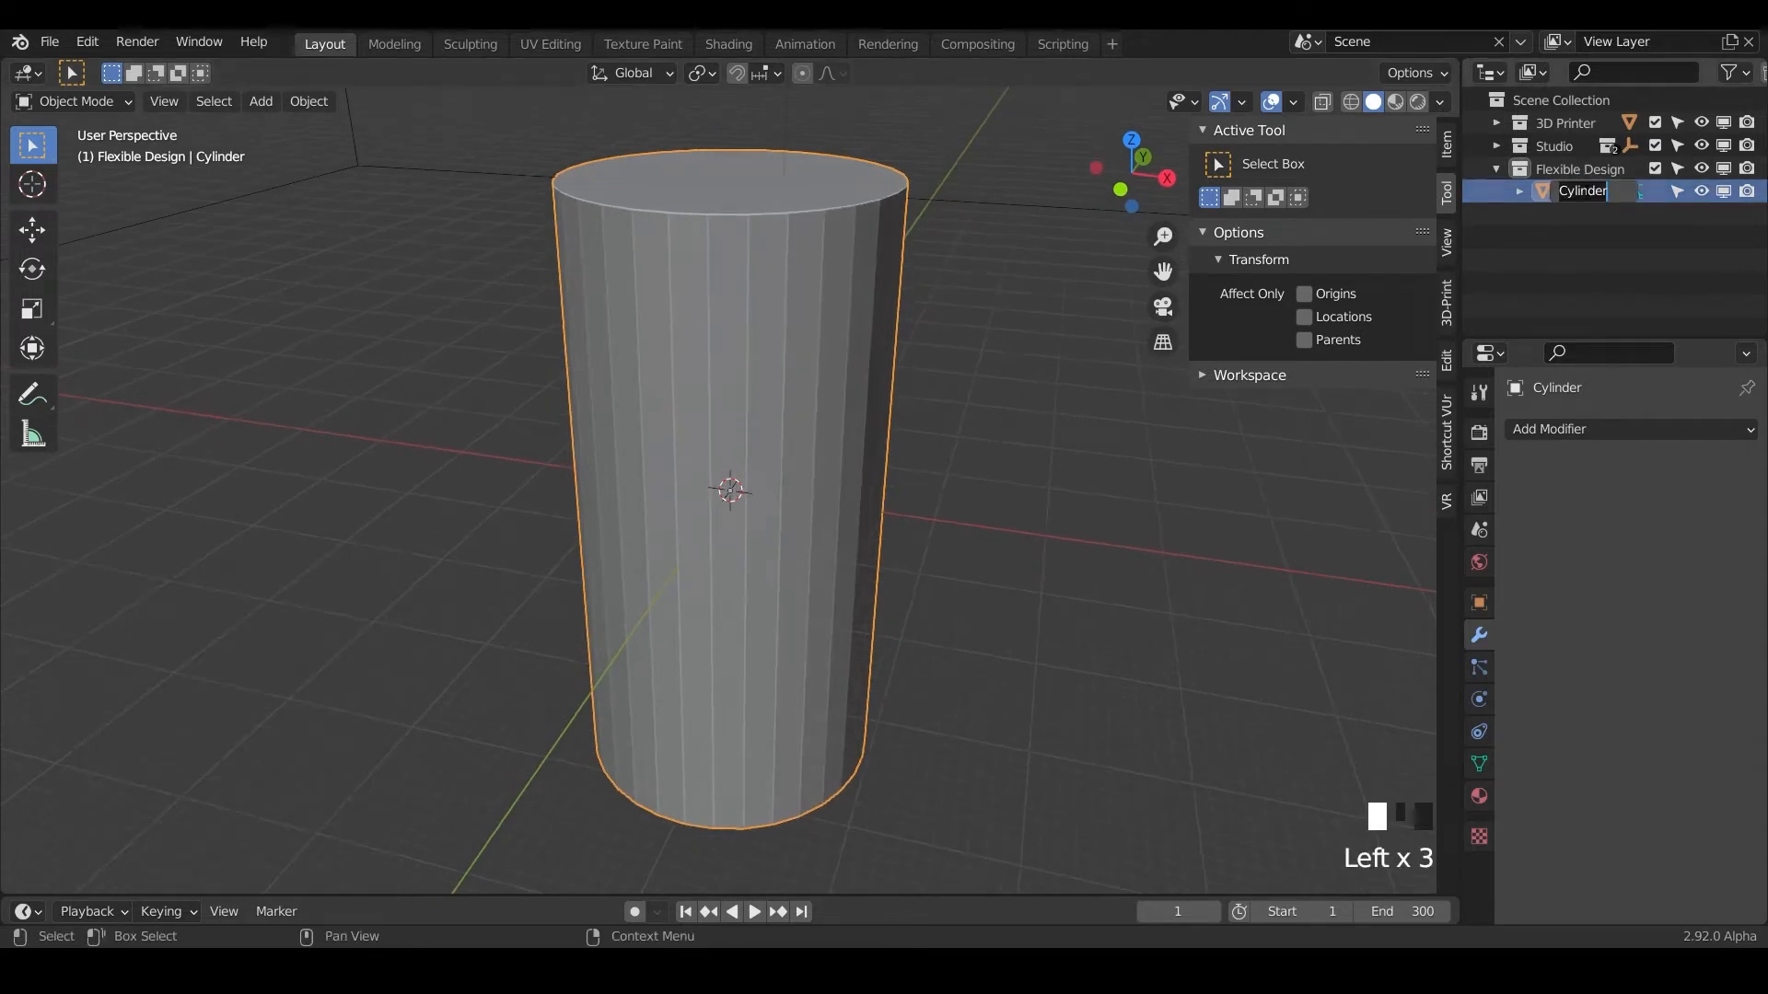
text(Roll)
key(Return)
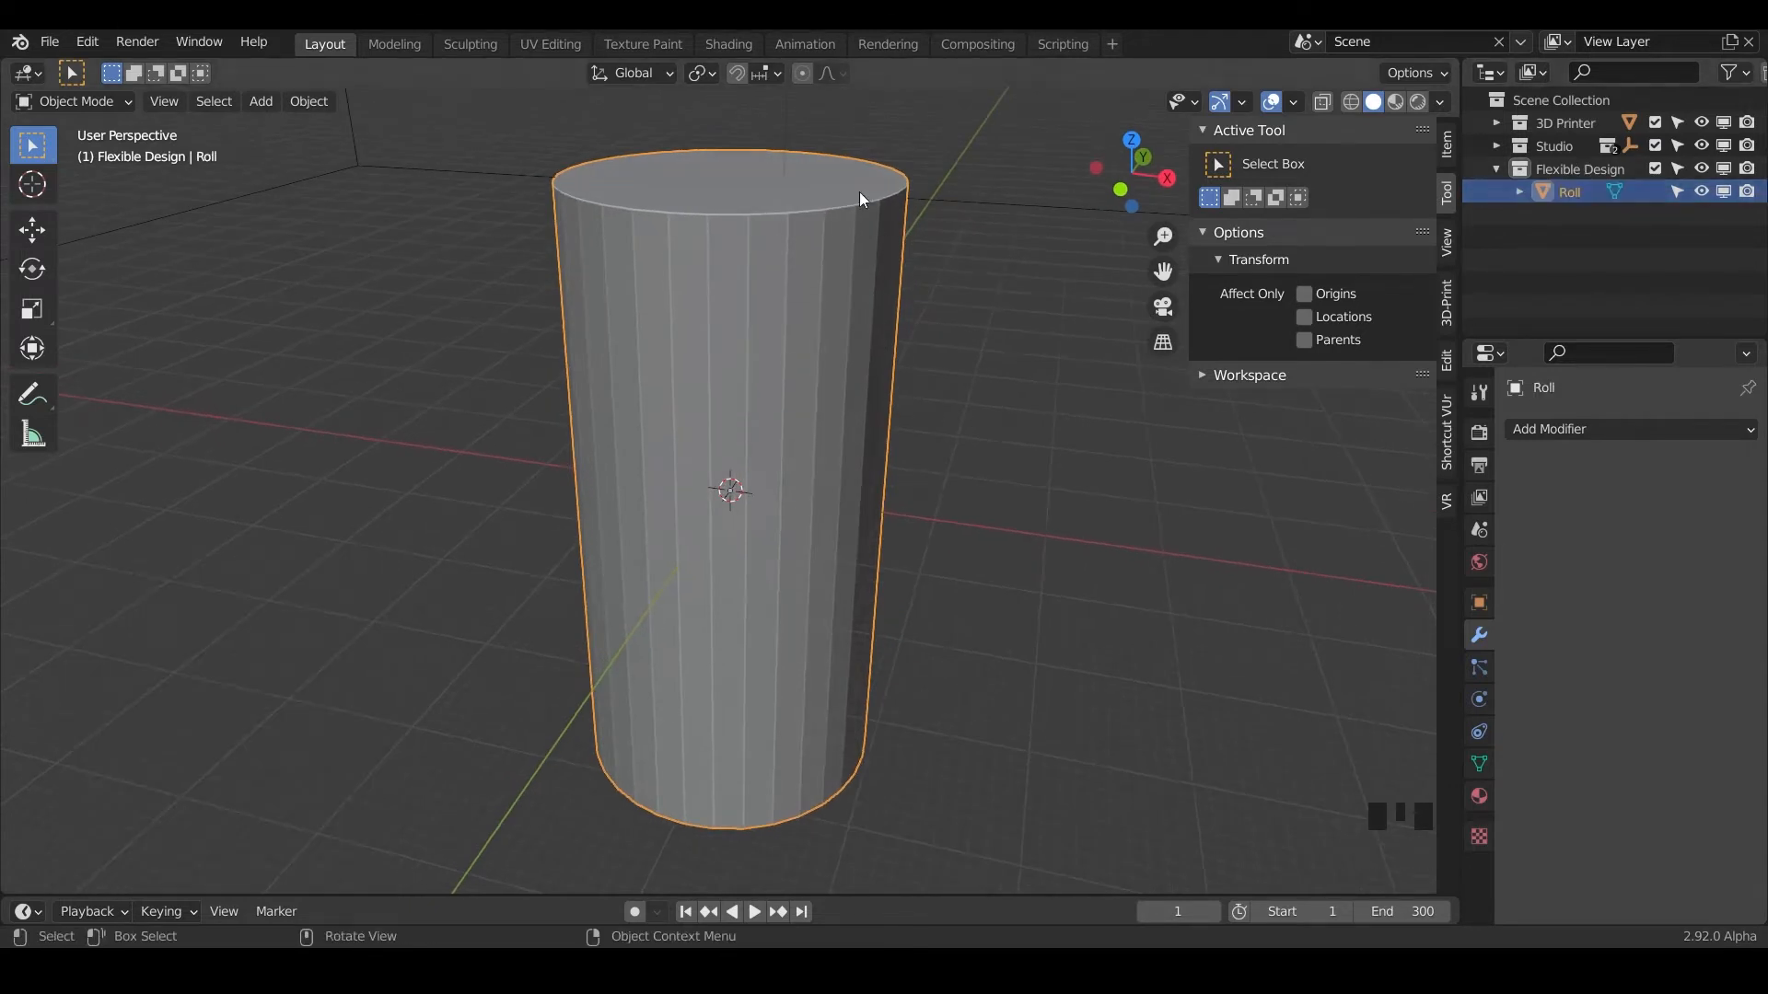
Hide the Roll cylinder in the viewport after inspecting its shape
scroll(899, 449, down, 11)
middle_drag(900, 456, 810, 470)
scroll(963, 422, up, 6)
scroll(860, 504, up, 3)
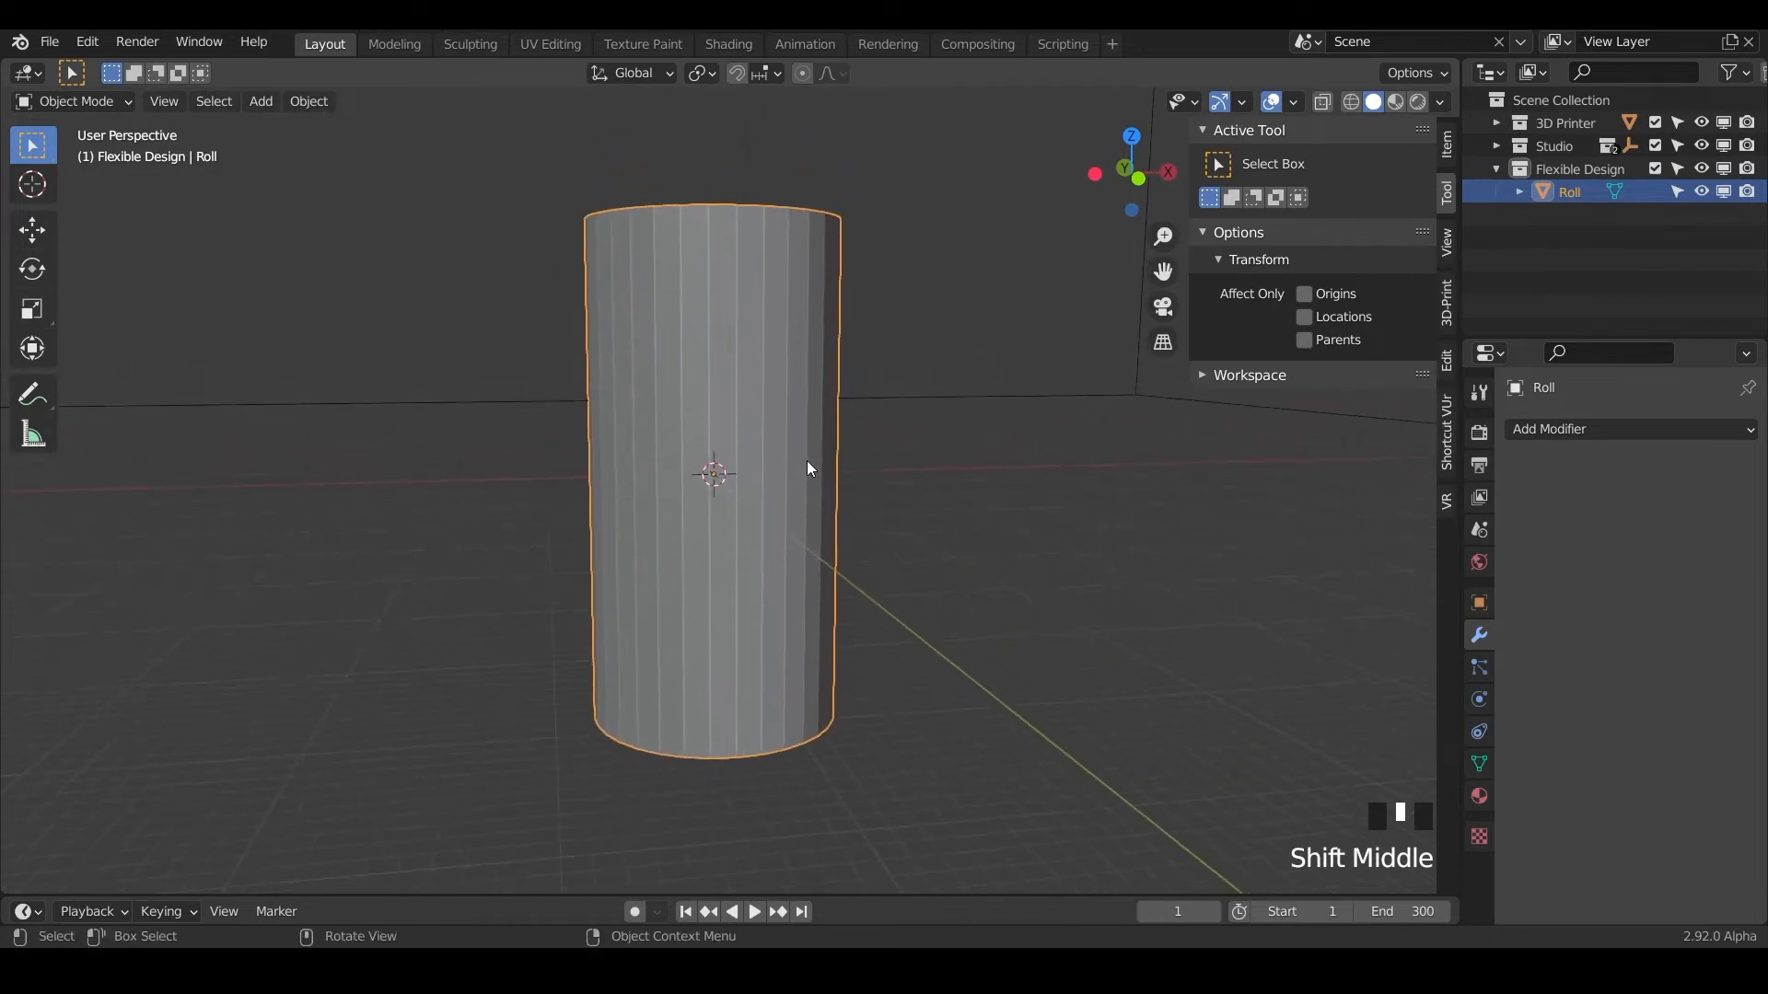
click(1701, 191)
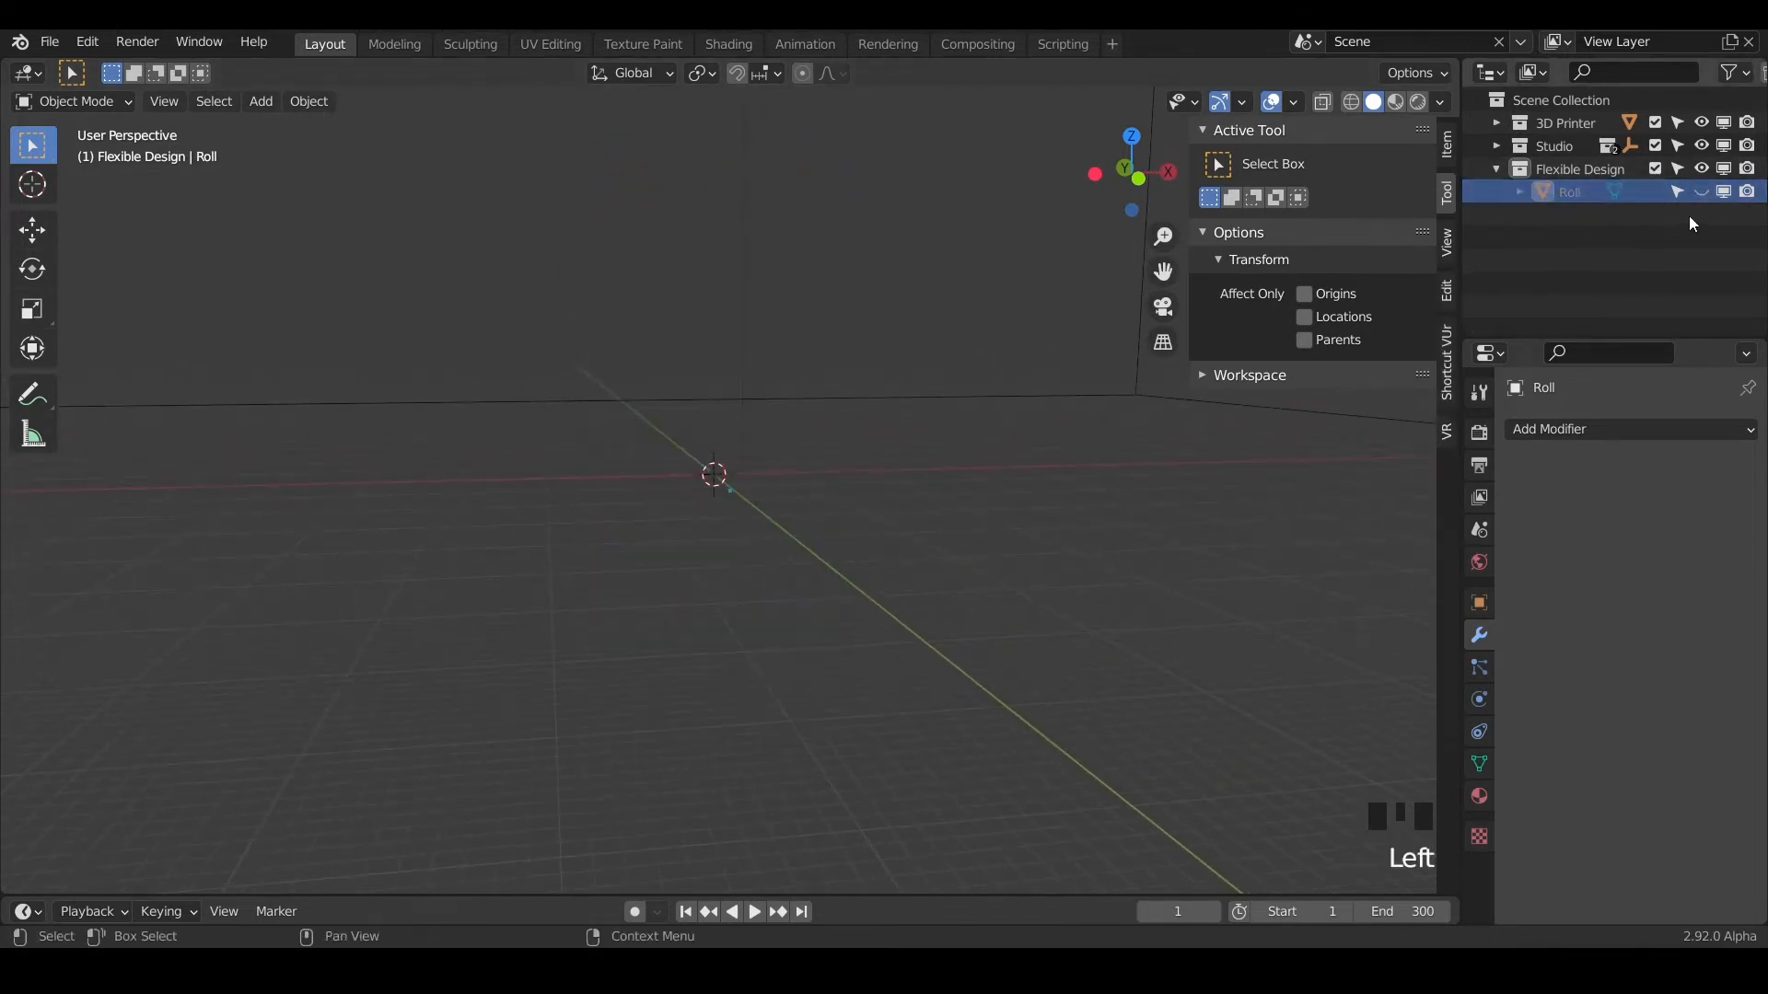
Check the leash dimensions in the sticky note and add a 26 mm mesh cube to the Flexible Design collection
key(alt+Tab)
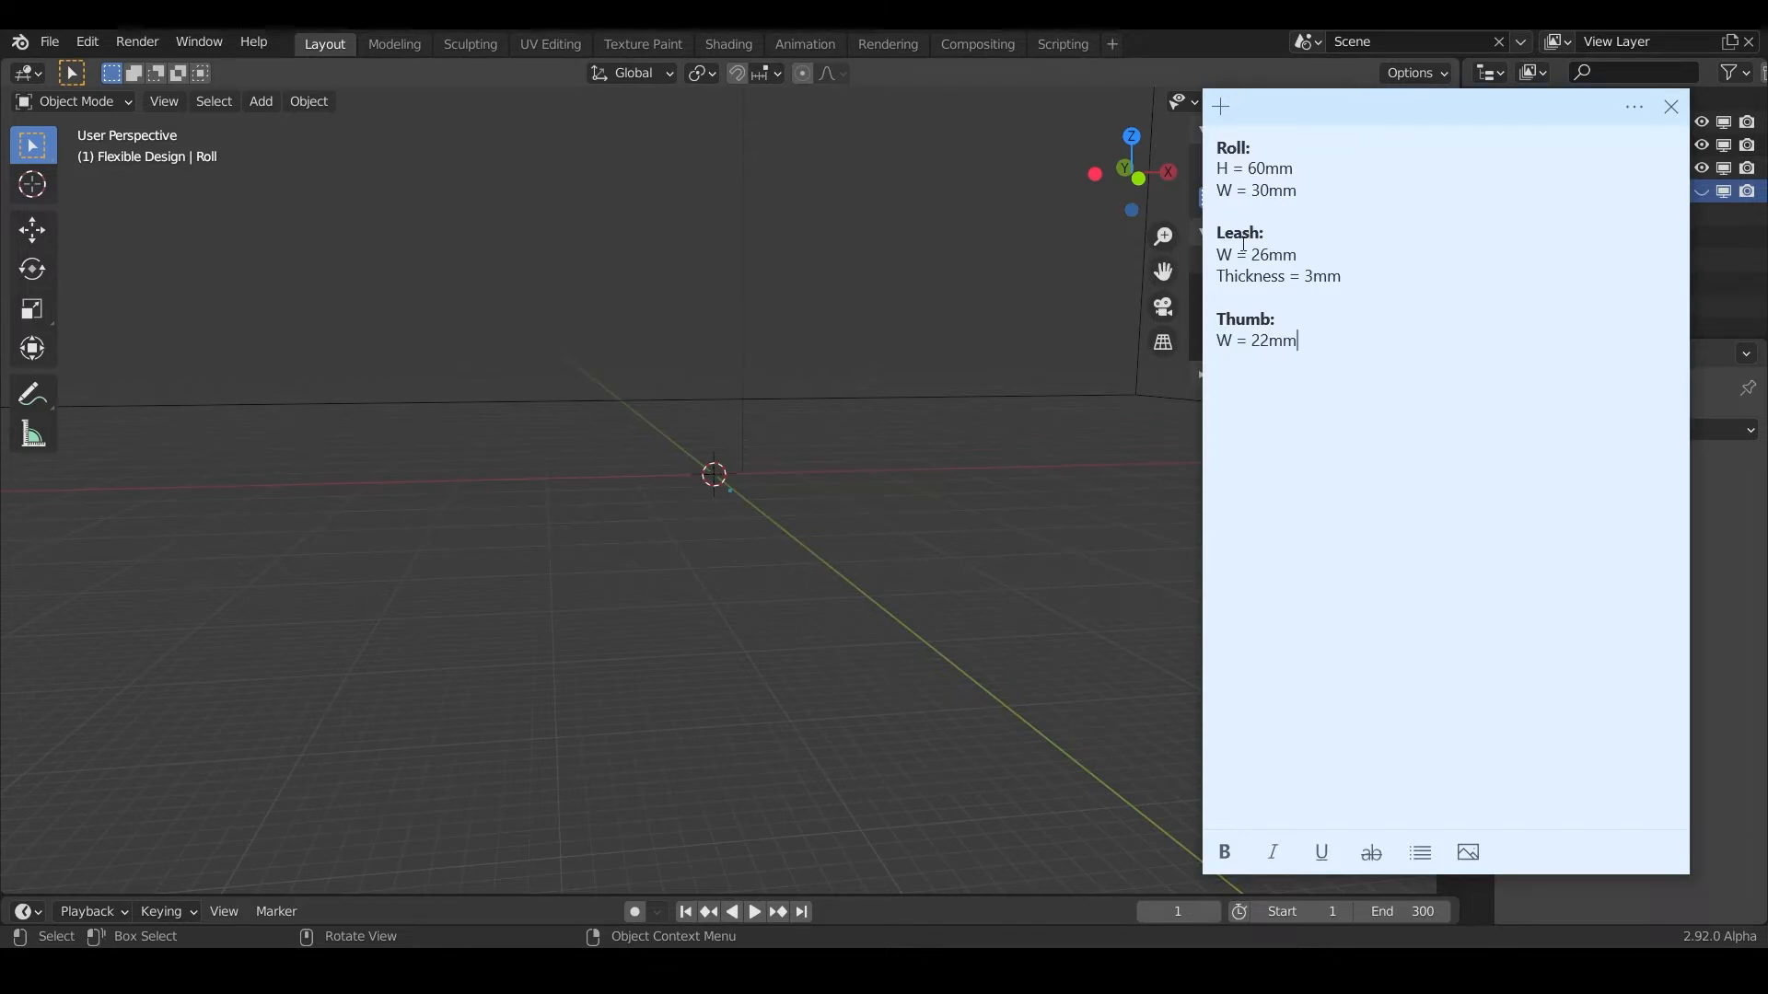
click(938, 423)
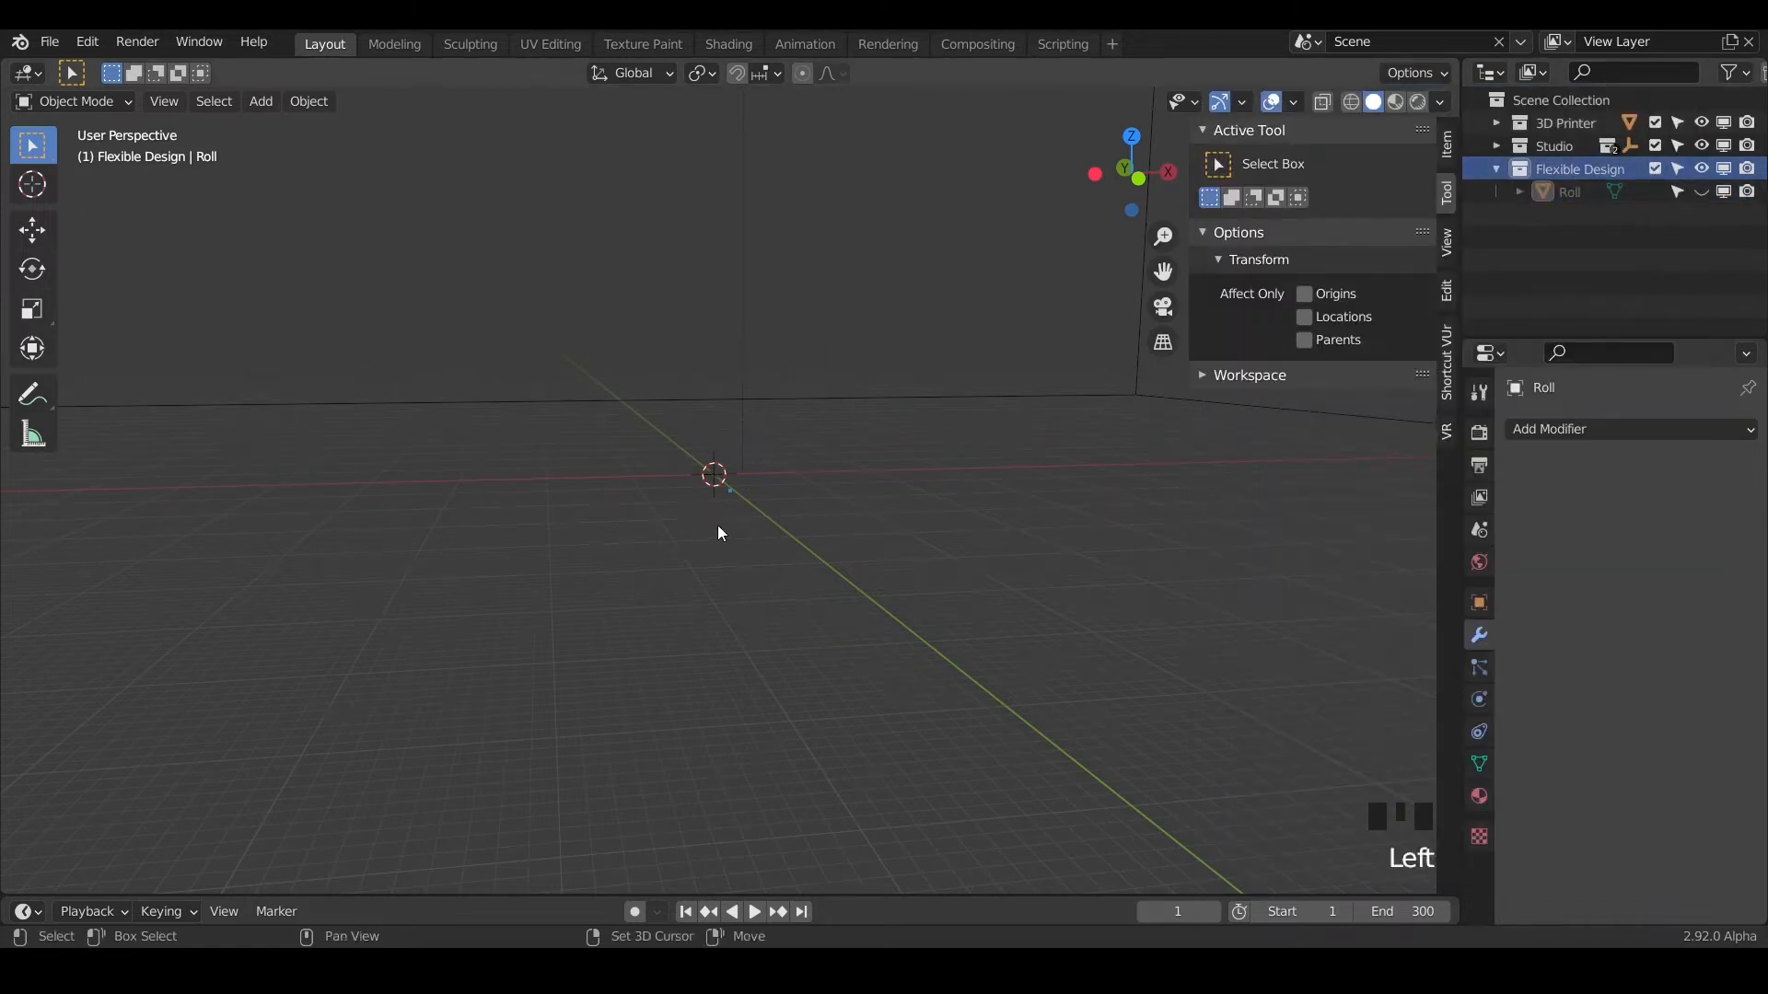
key(shift+a)
mouse_move(737, 482)
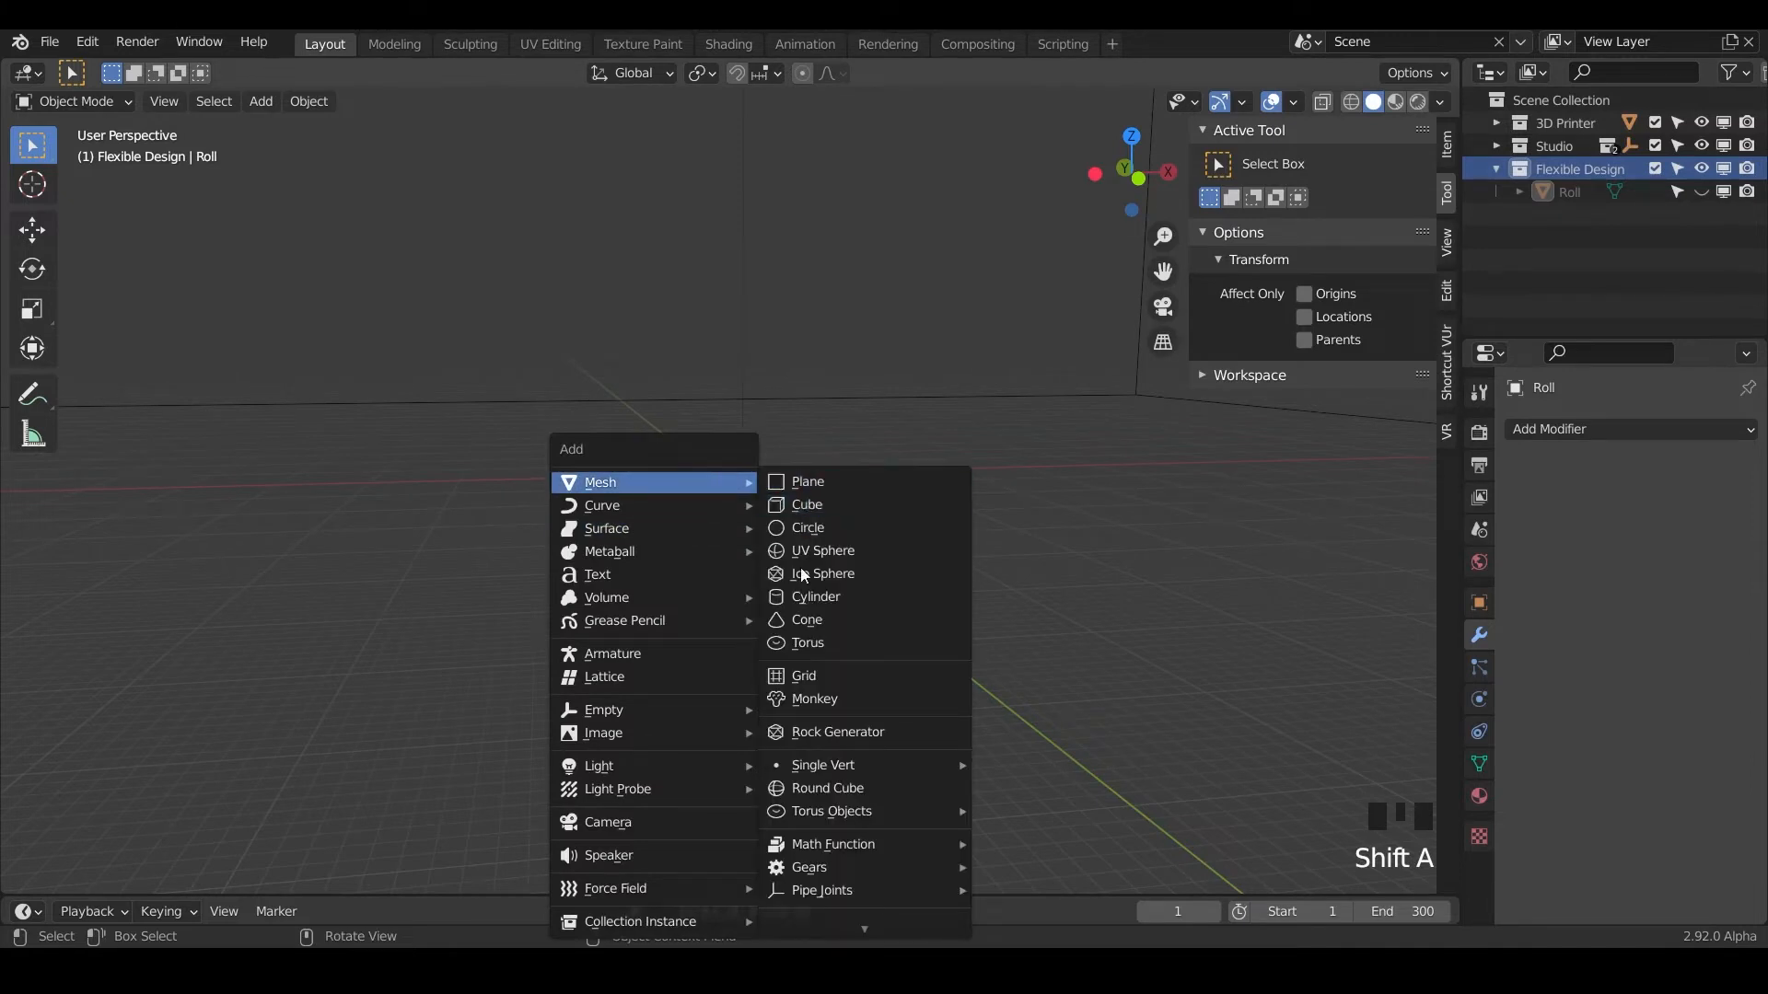
click(812, 506)
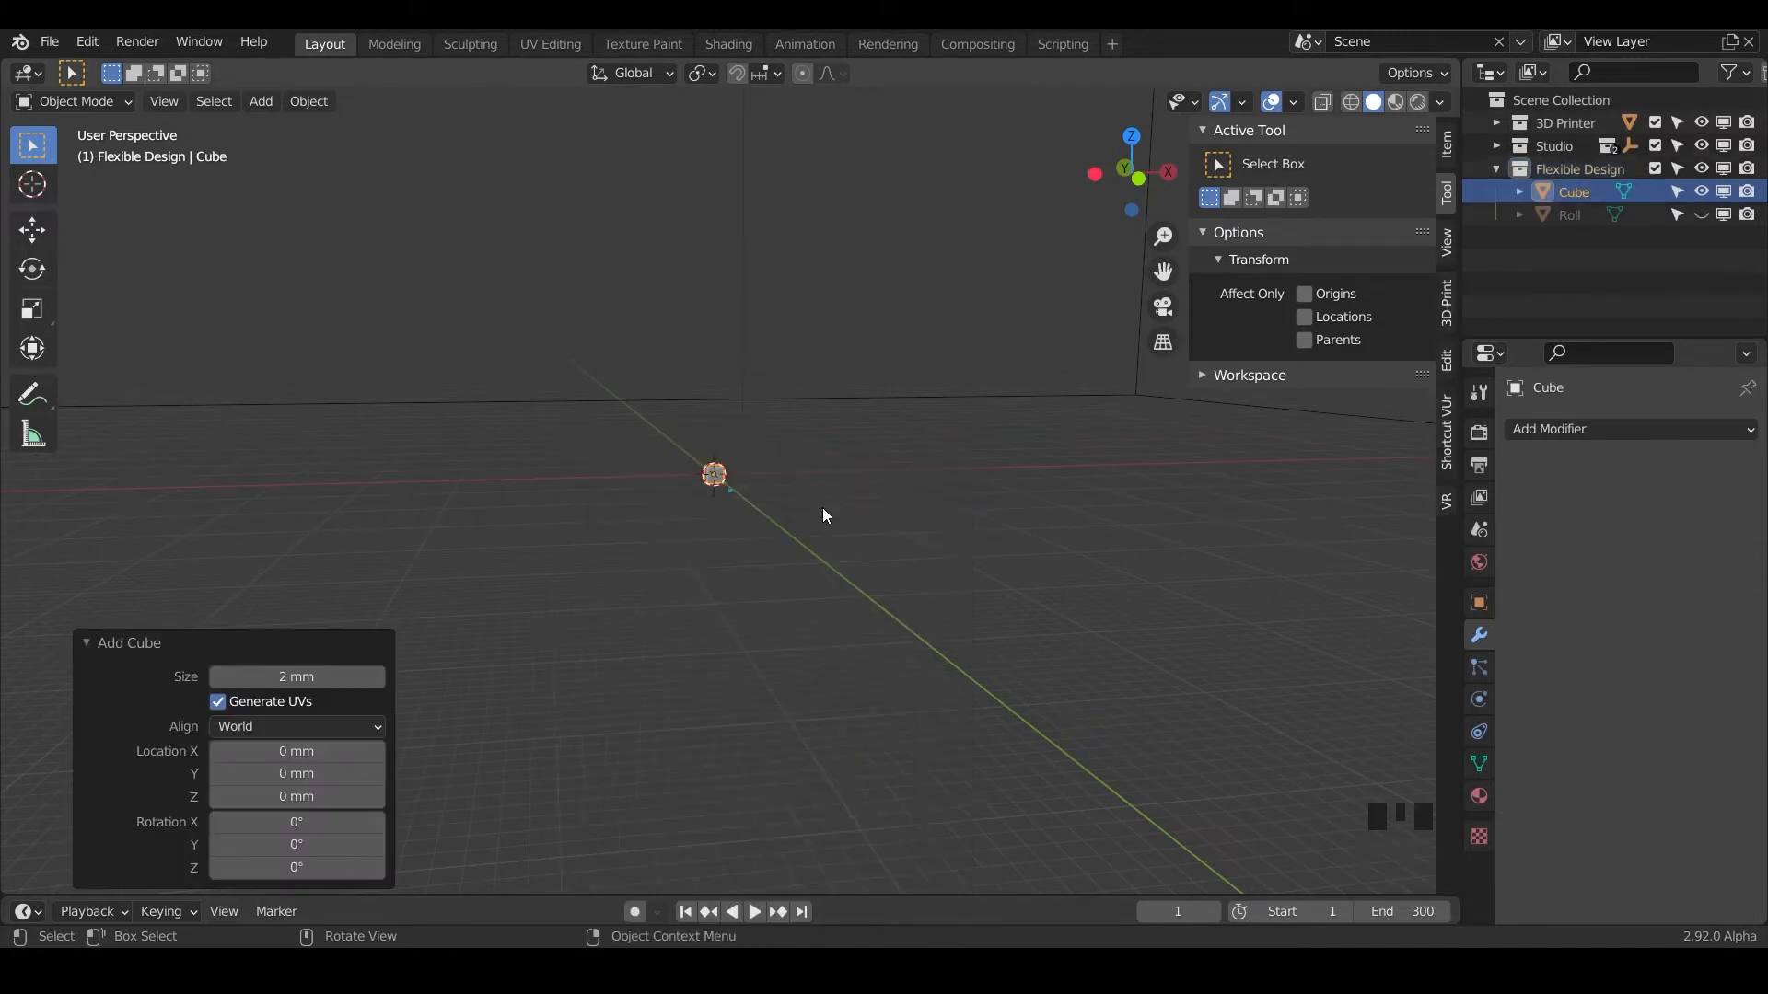
click(289, 679)
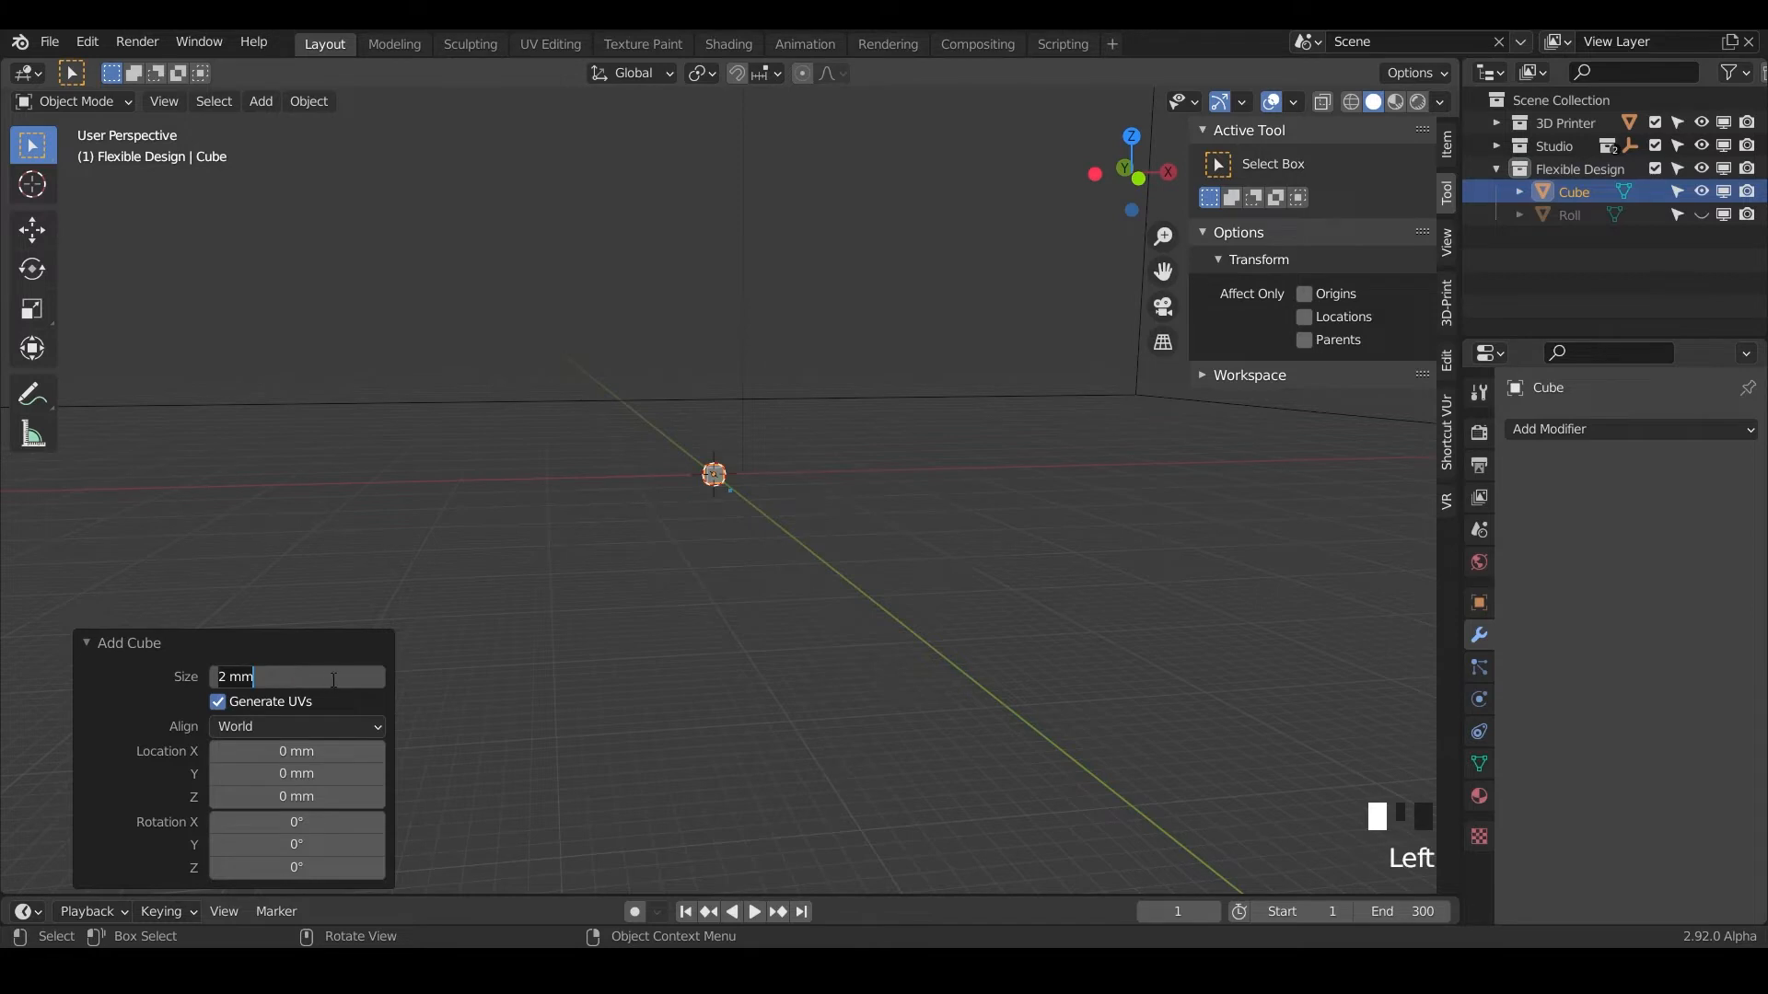
text(26)
key(Return)
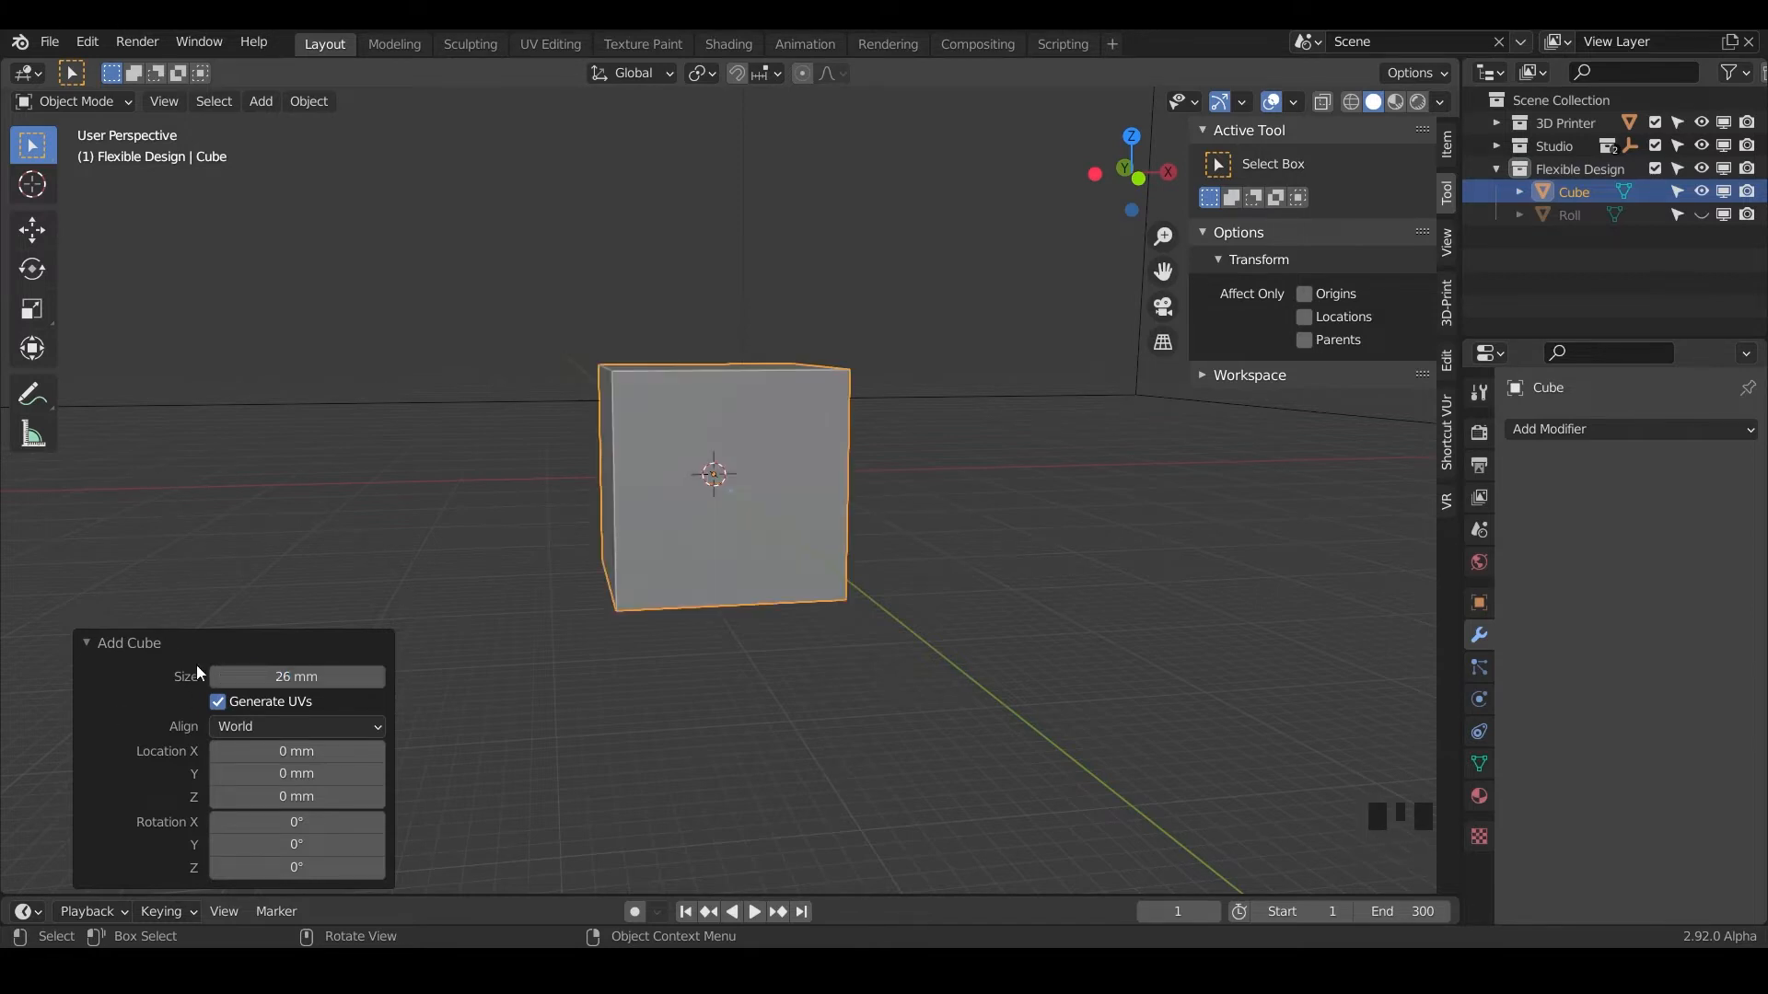
Set the cube's Y dimension to 3 mm for the leash thickness
click(764, 566)
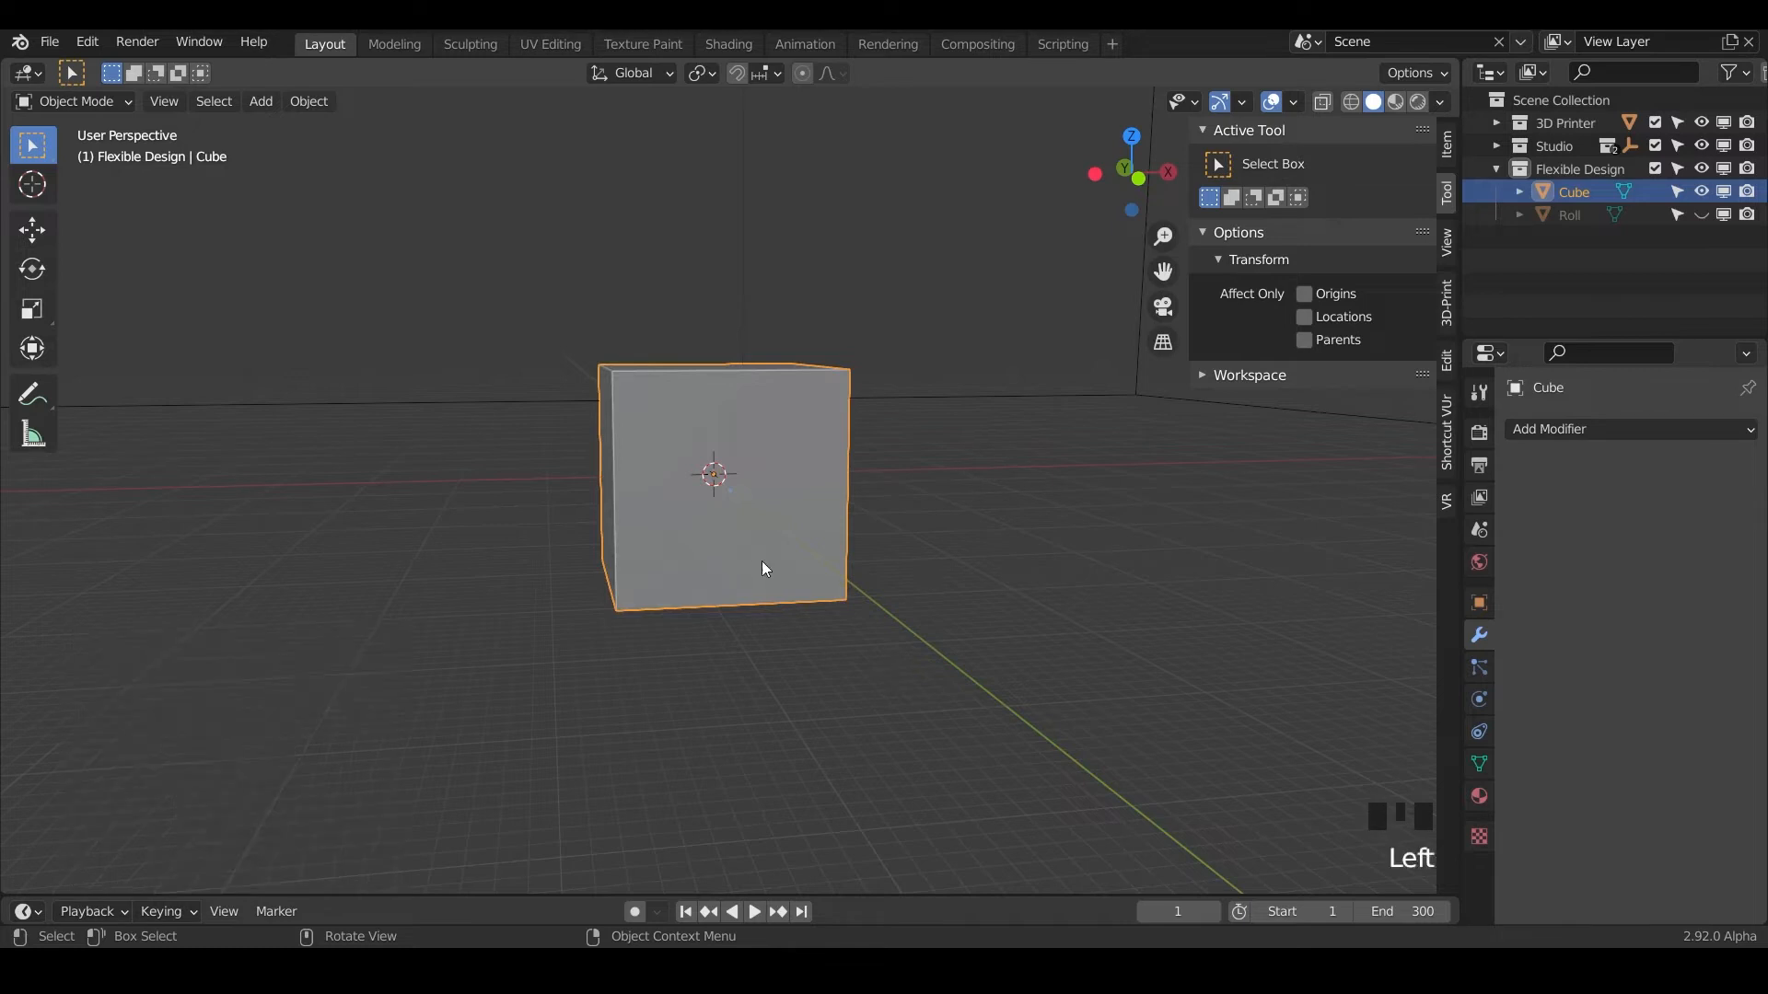
click(1446, 144)
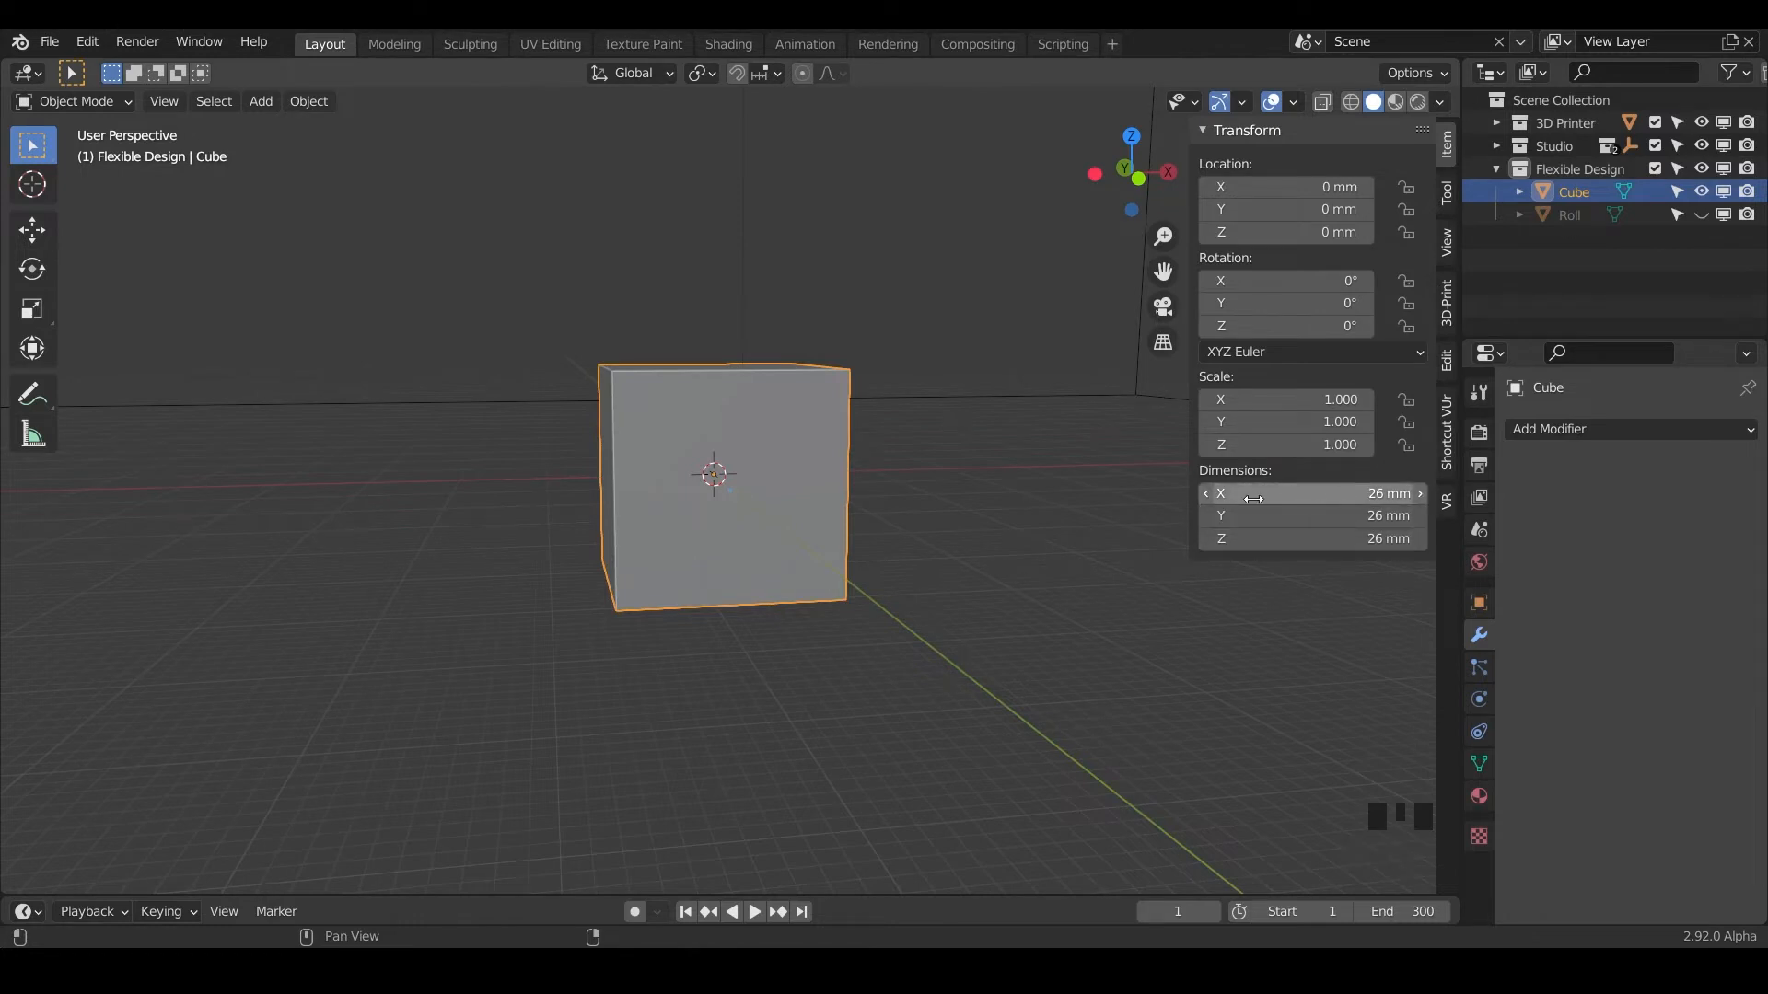
click(1357, 516)
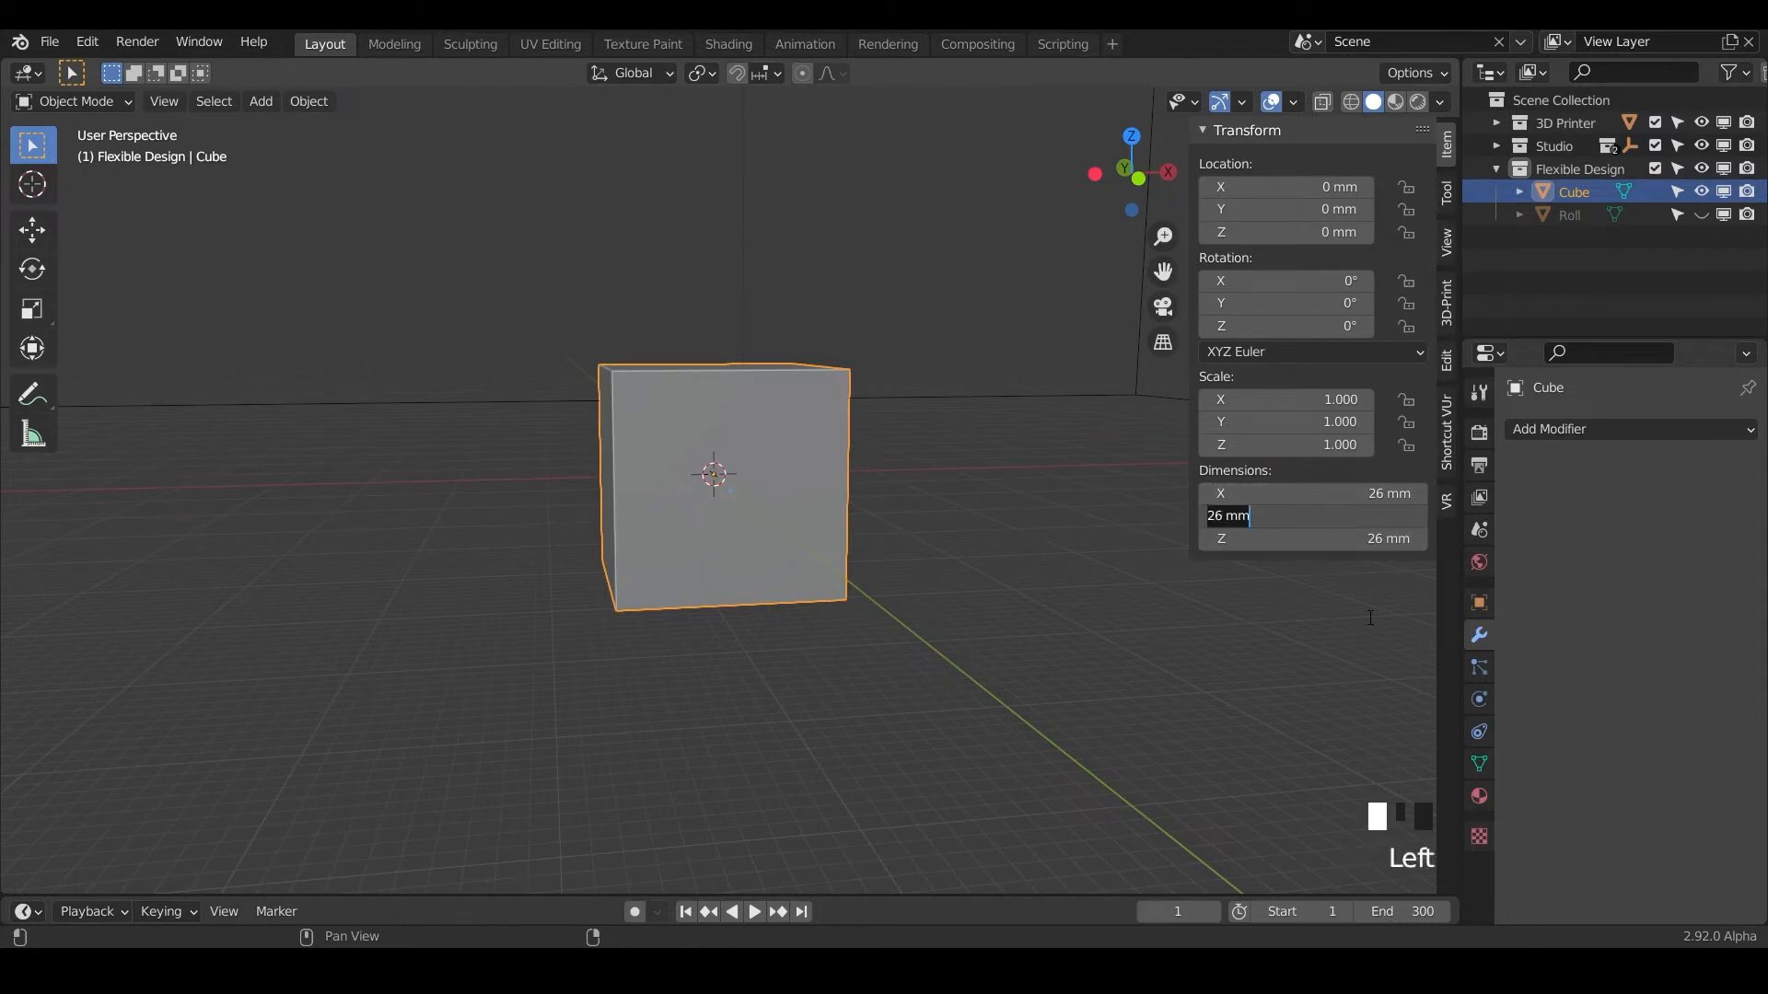
text(3)
key(Return)
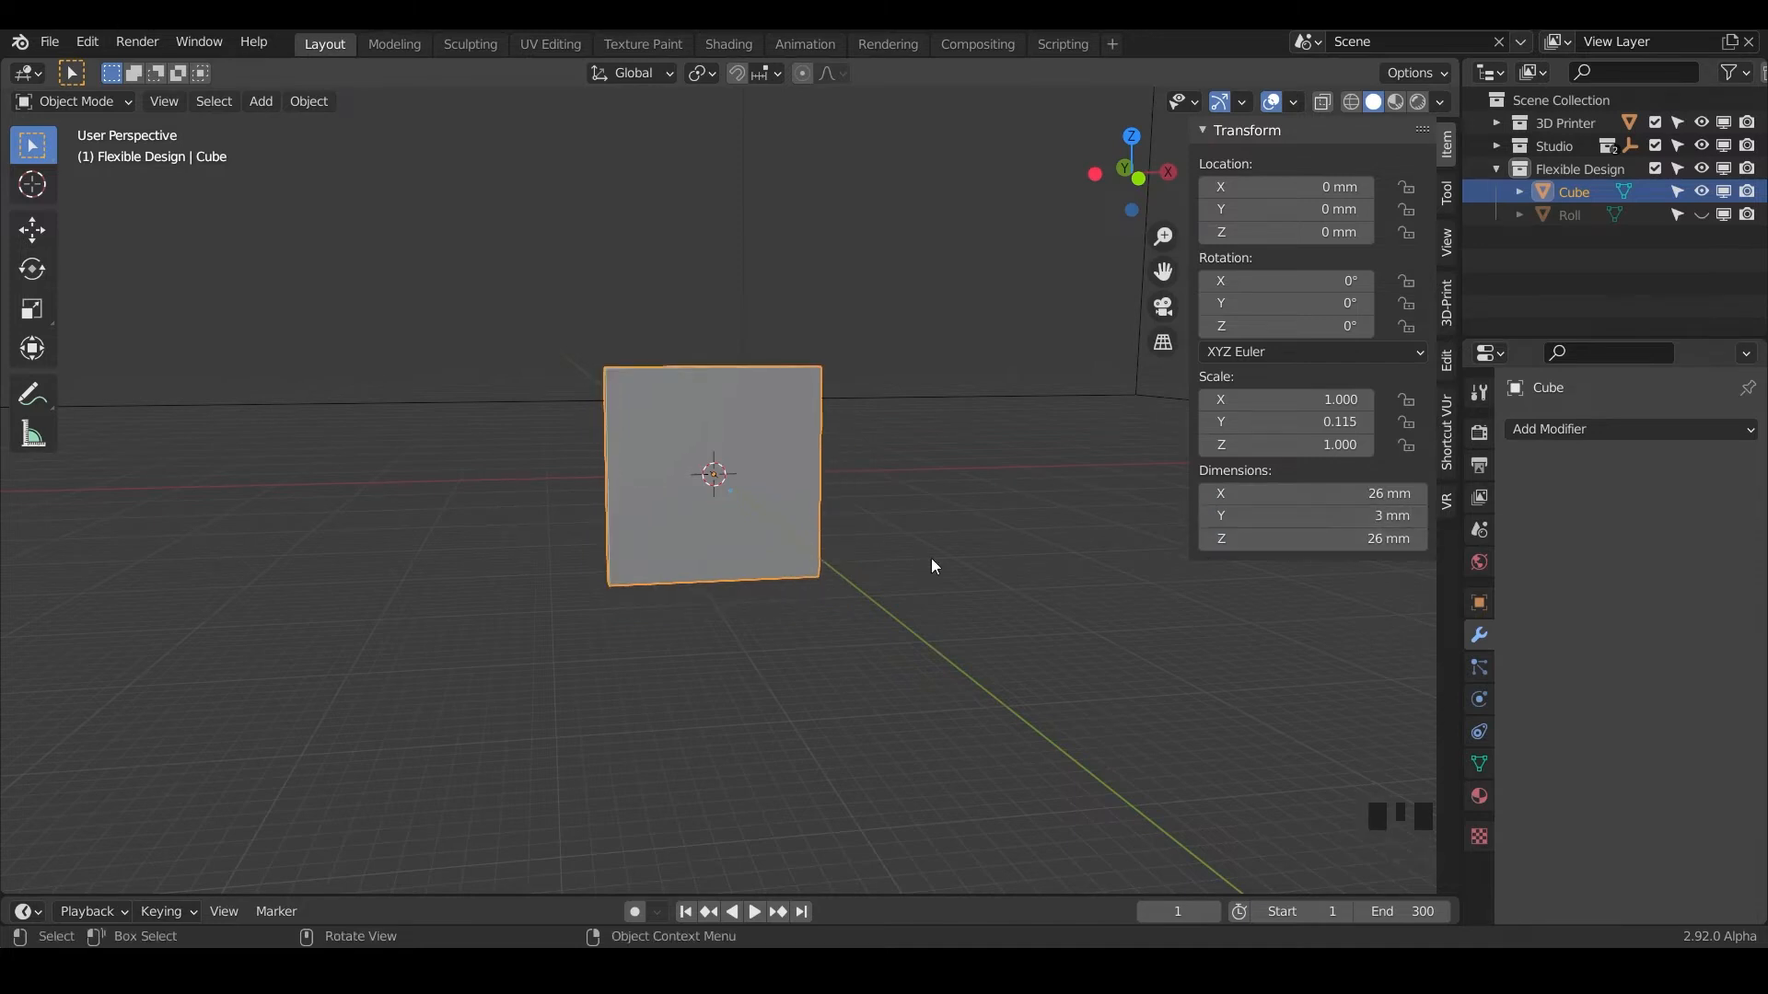
Set the cube's Z dimension to 150 mm to make a long flat strip
middle_drag(818, 567, 1279, 617)
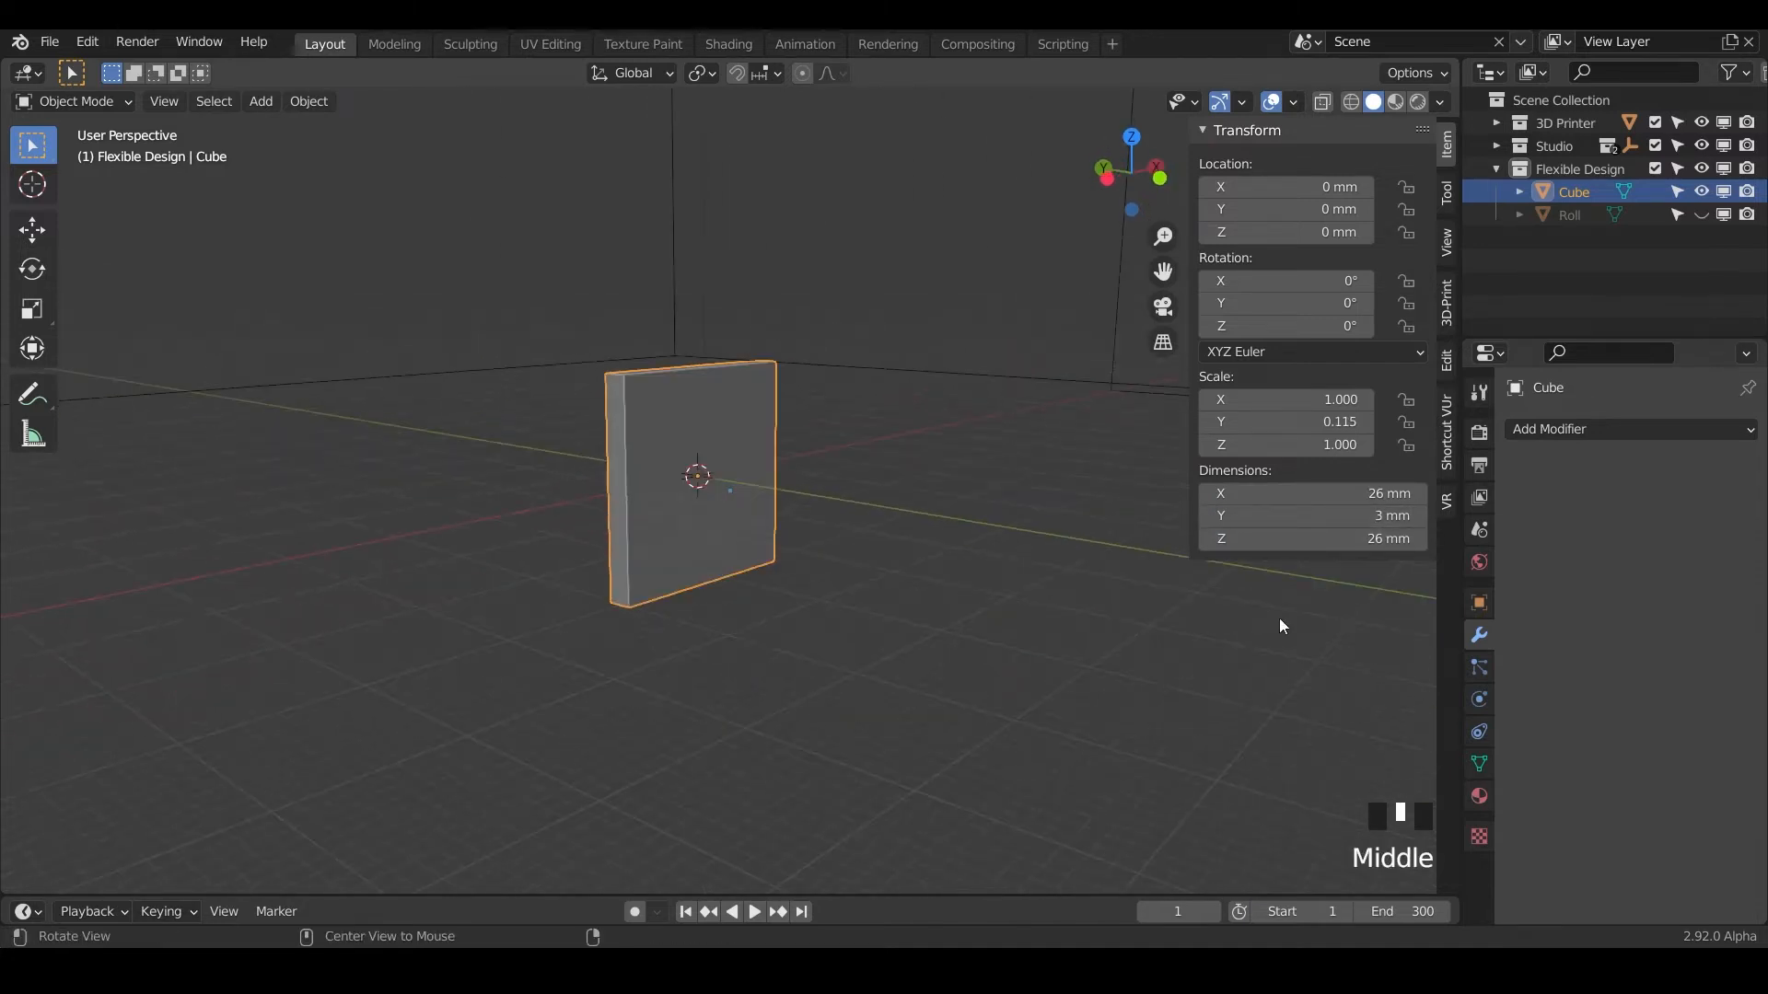
click(1348, 539)
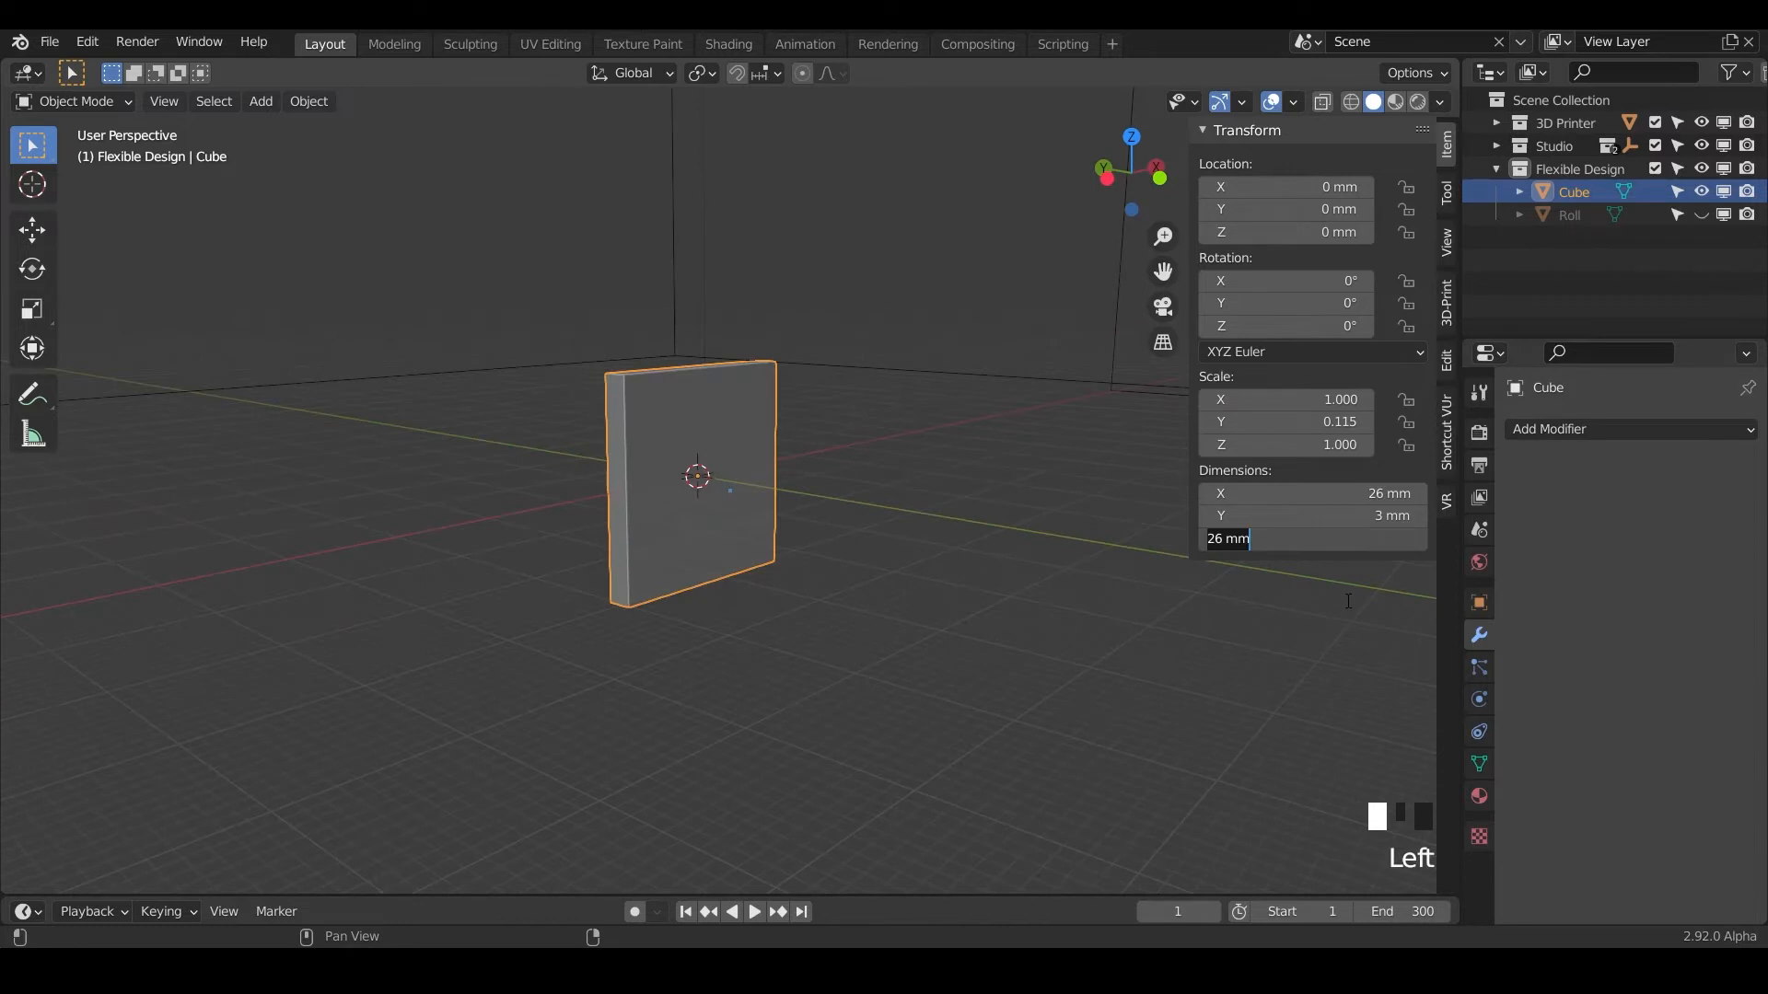
text(1500)
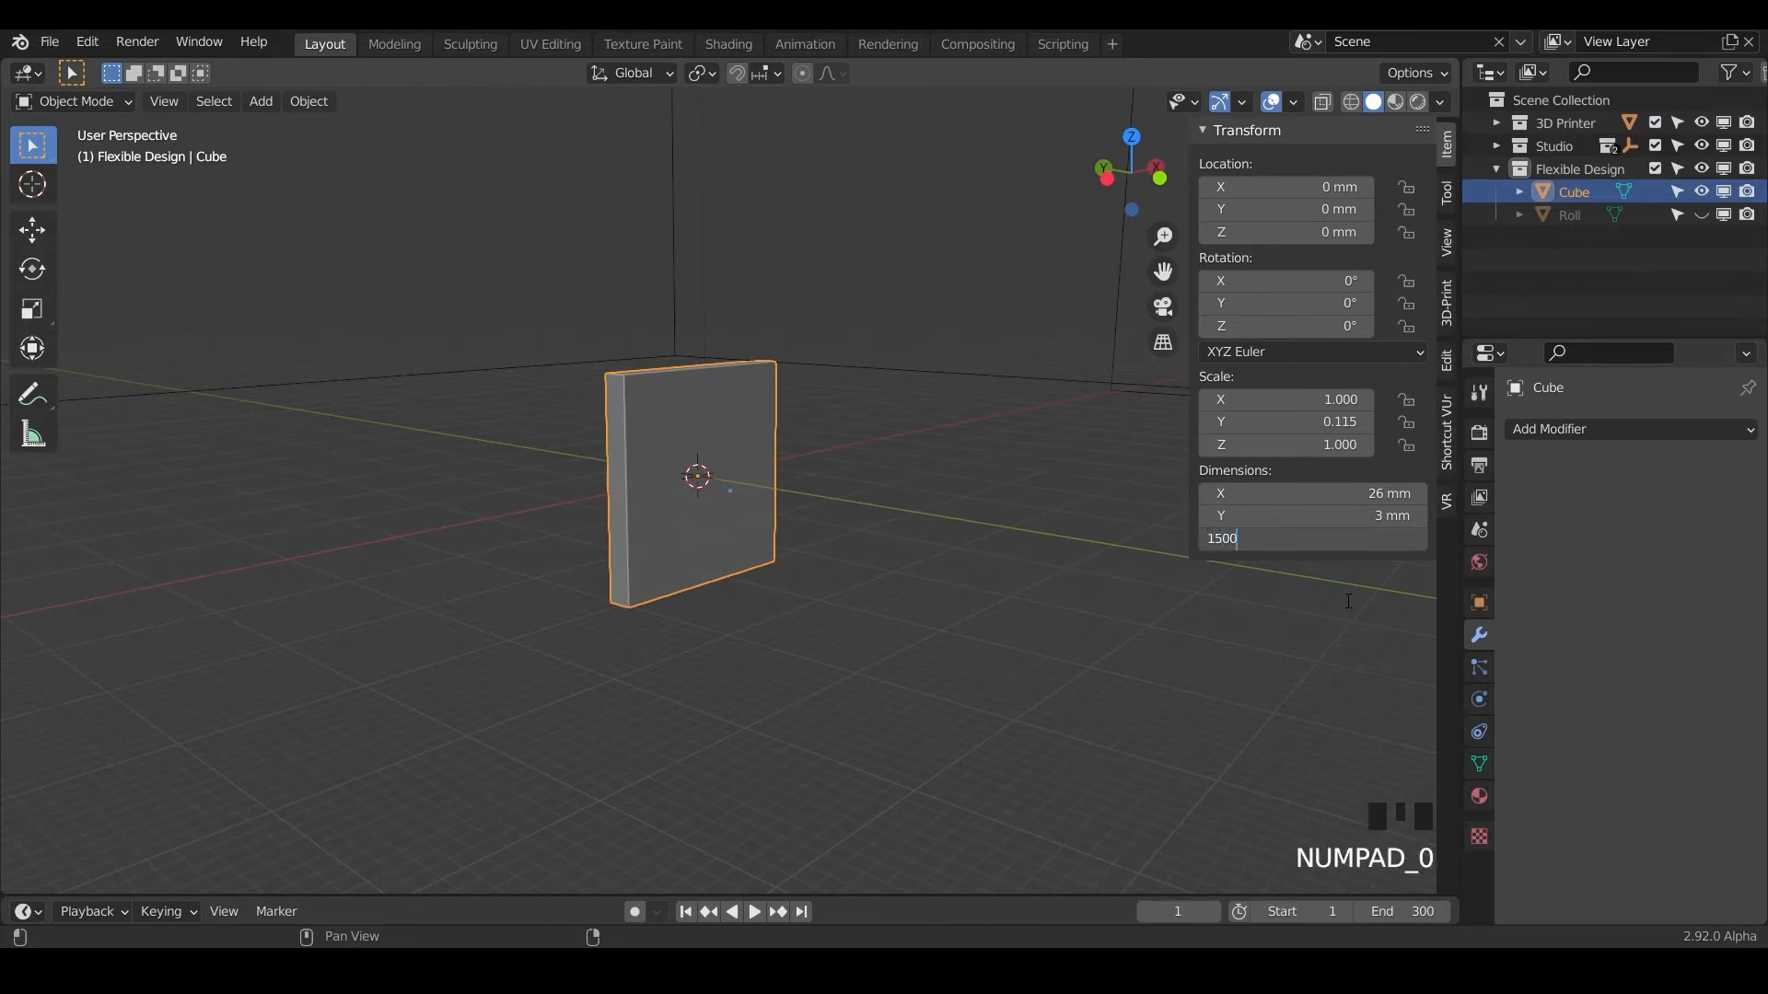
key(Return)
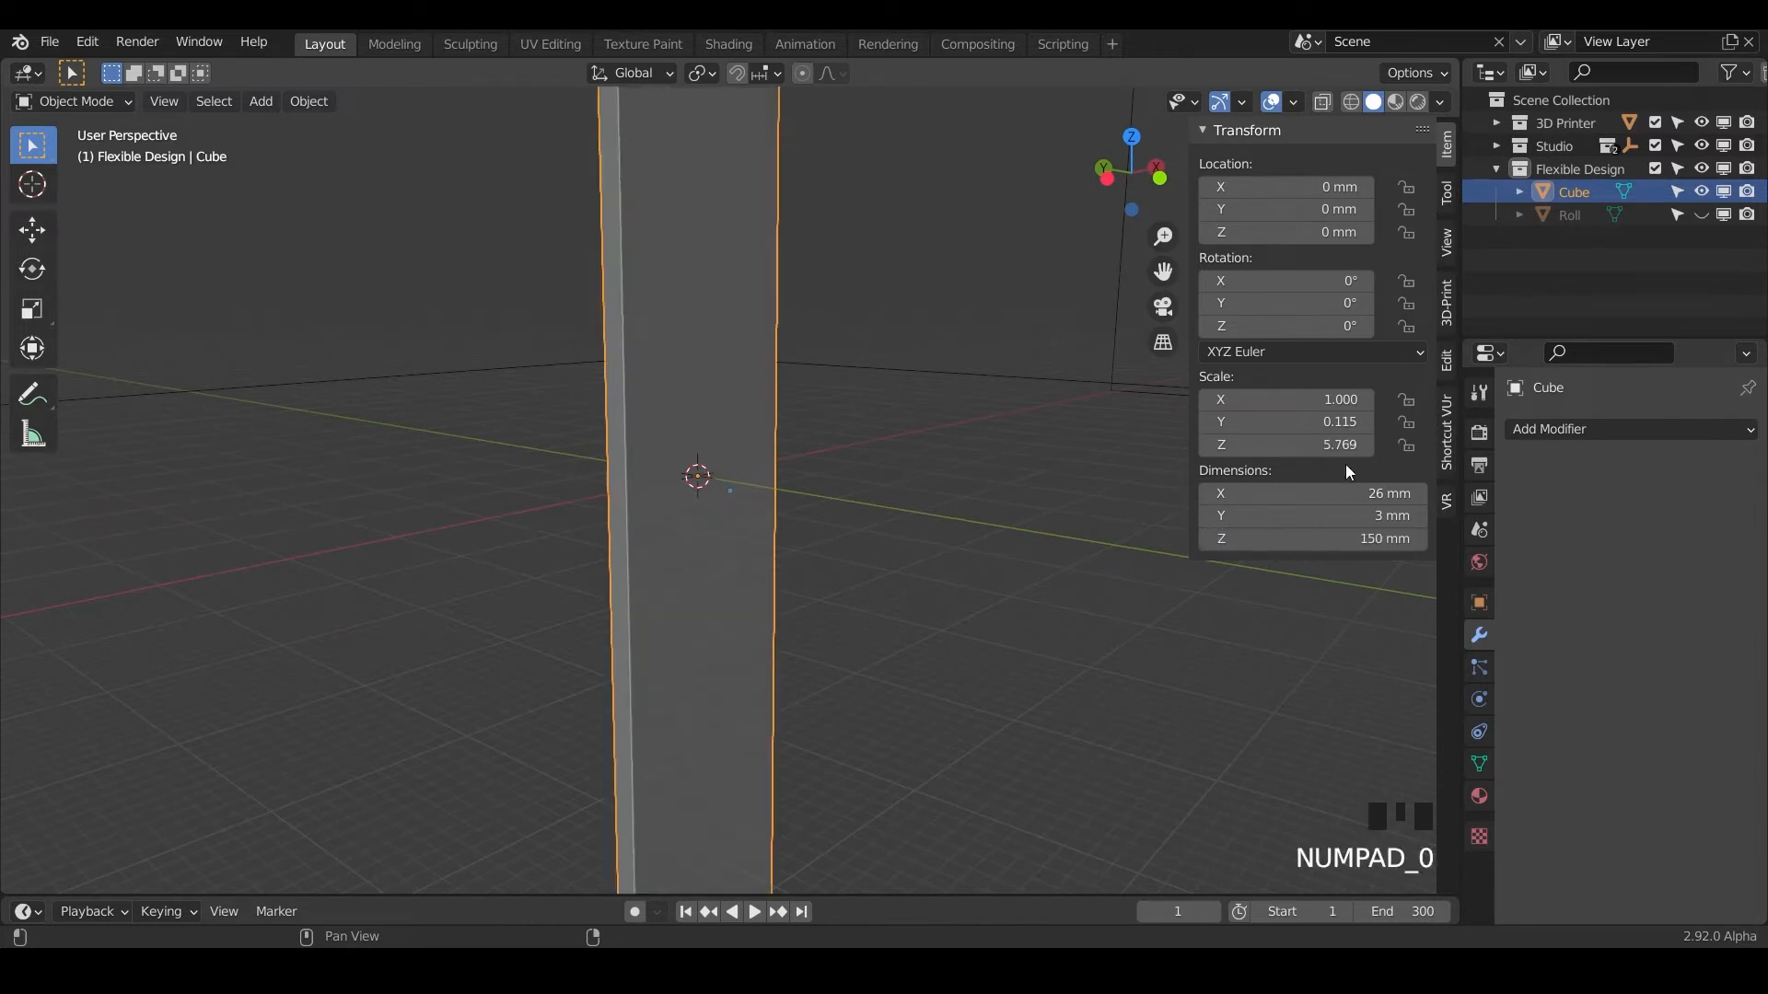
scroll(864, 608, down, 7)
middle_drag(864, 608, 773, 623)
alt+shift+scroll(814, 604, up, 3)
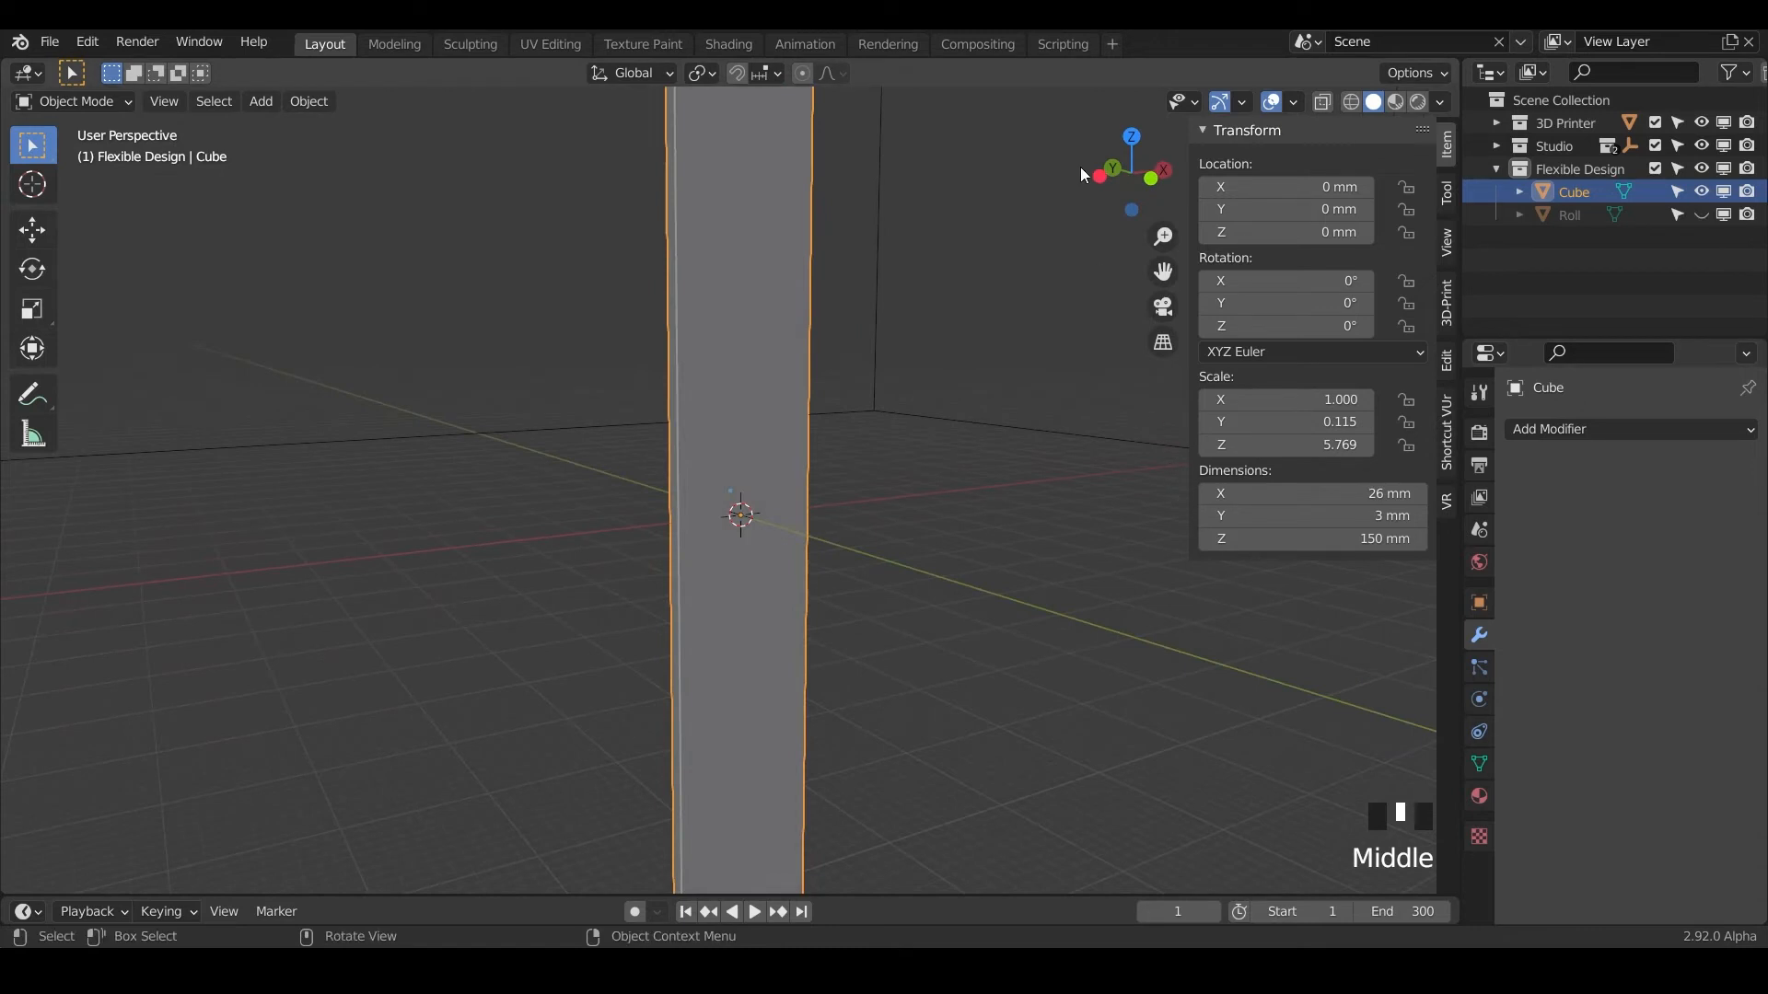
Rename the cube object as Leash
click(1576, 214)
click(1607, 192)
double_click(1607, 192)
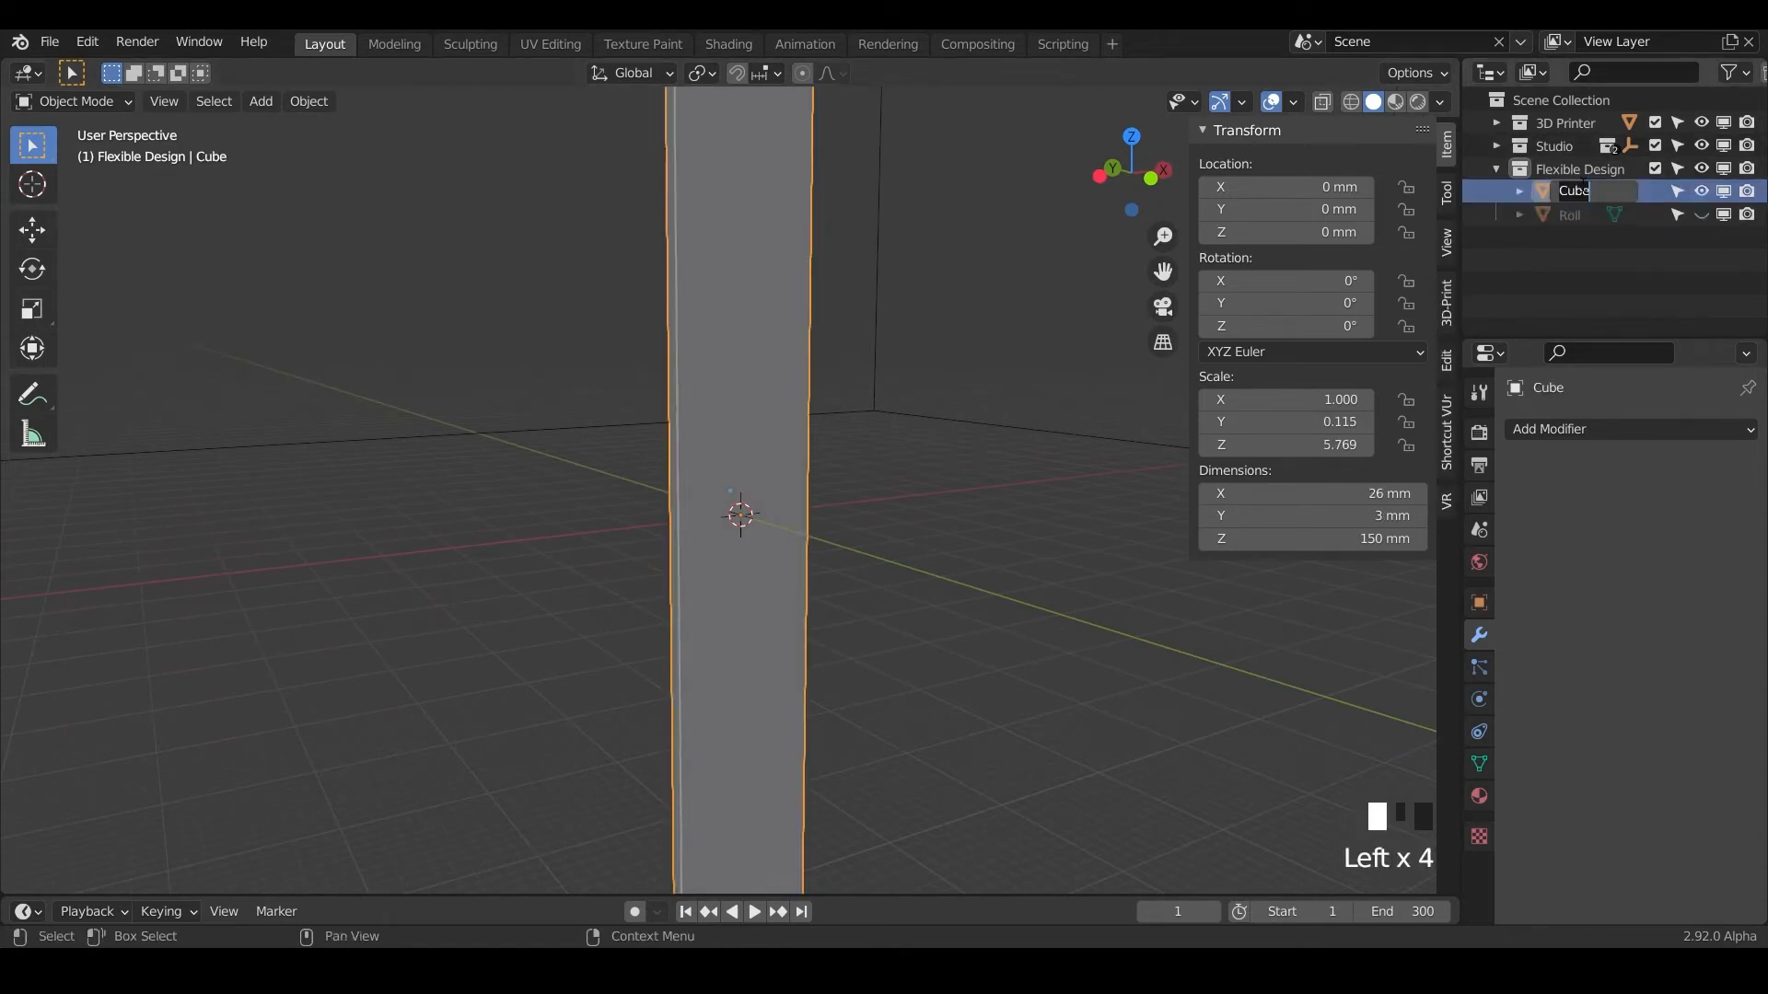
text(Leash)
key(Return)
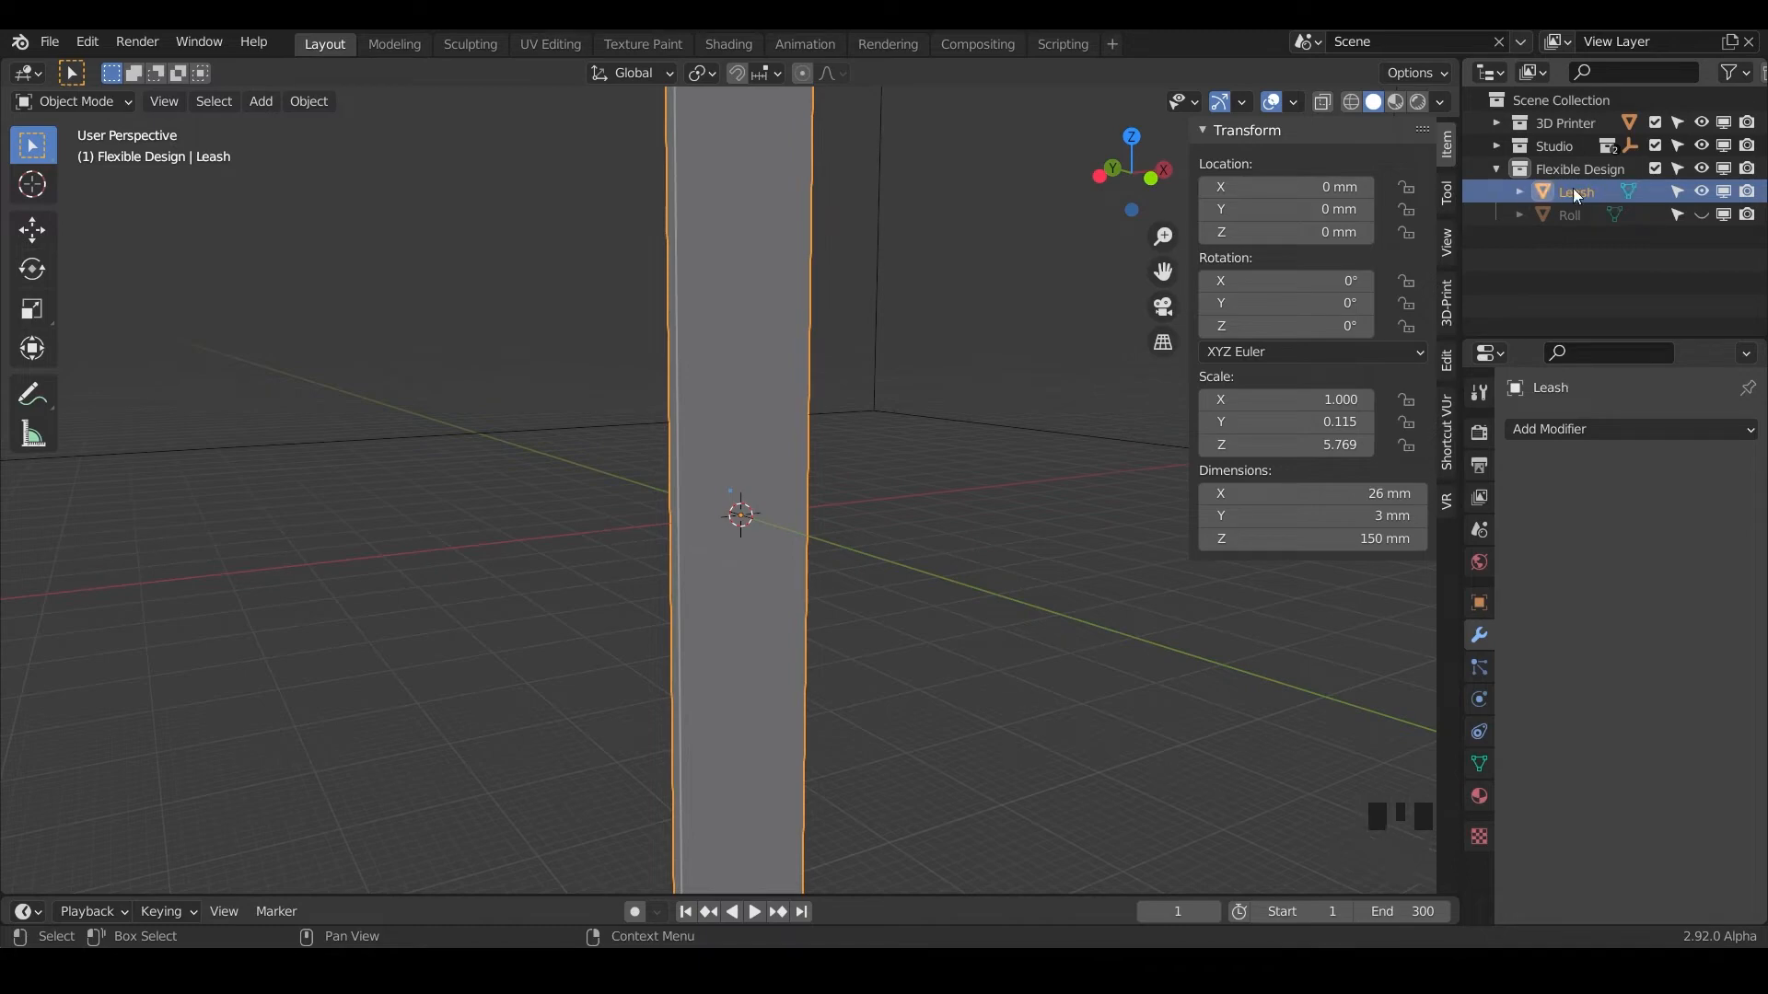
Unhide the Roll cylinder and select the Leash strip running through it
middle_drag(921, 405, 832, 450)
scroll(832, 451, down, 2)
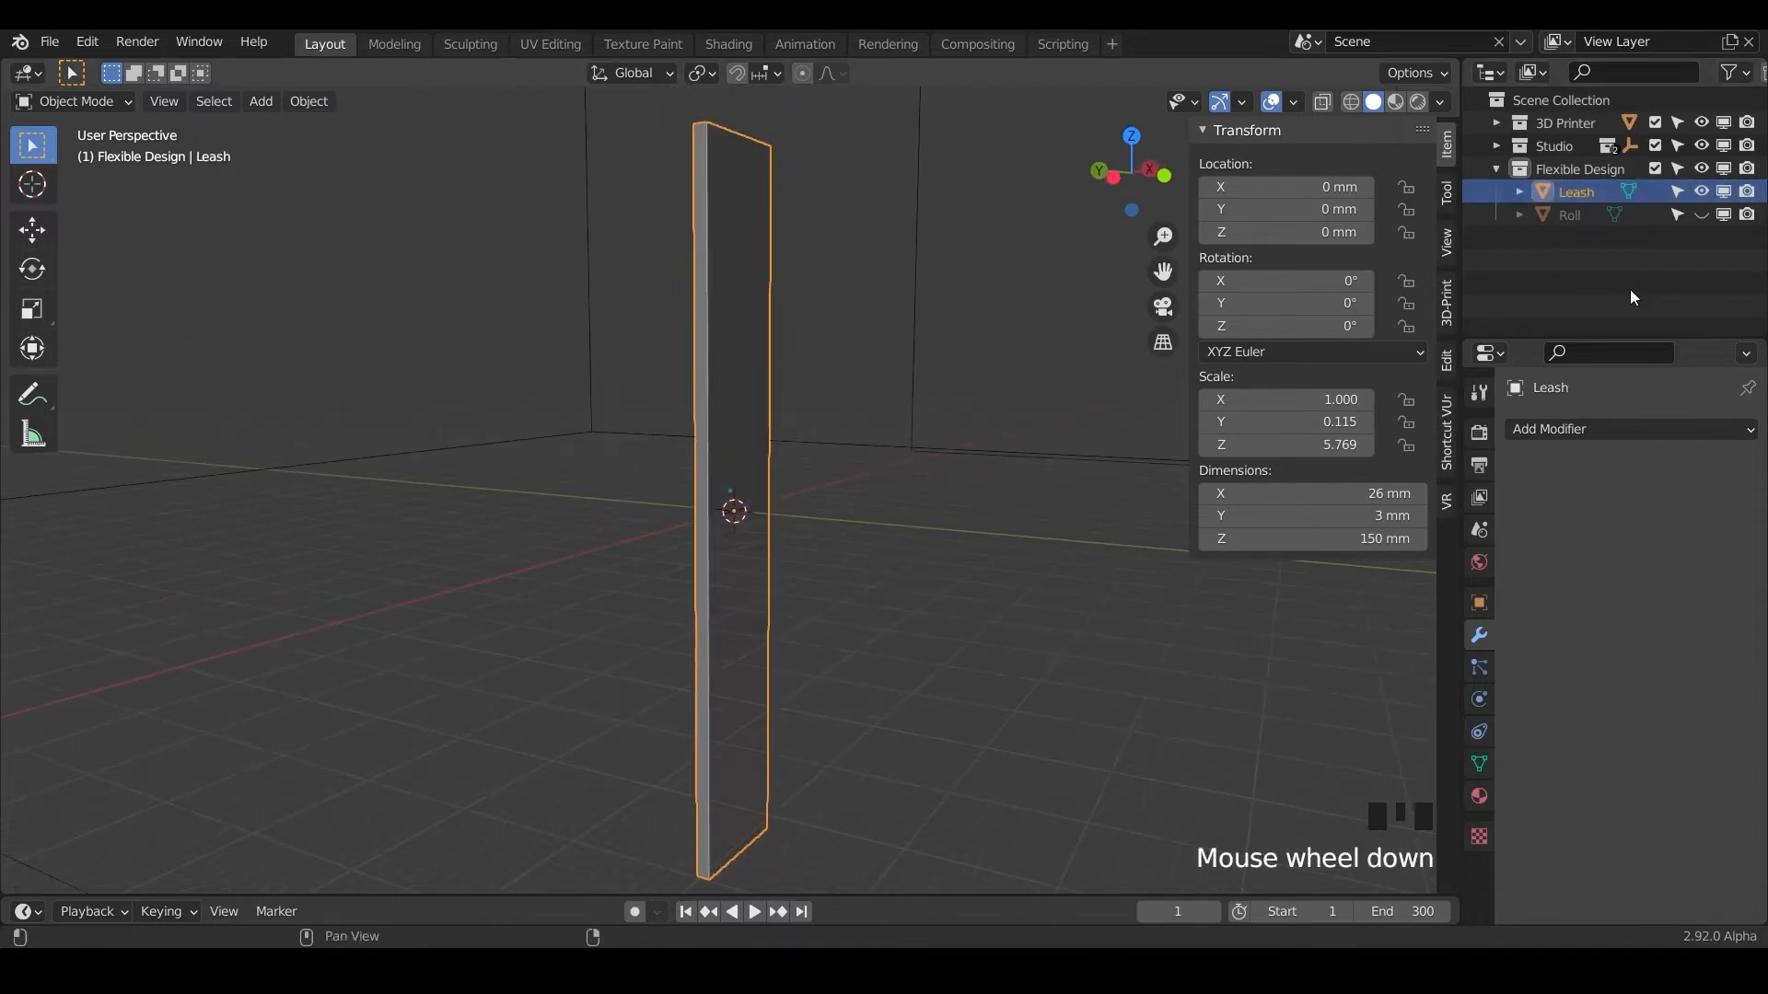
click(1701, 214)
middle_drag(993, 566, 473, 615)
click(729, 278)
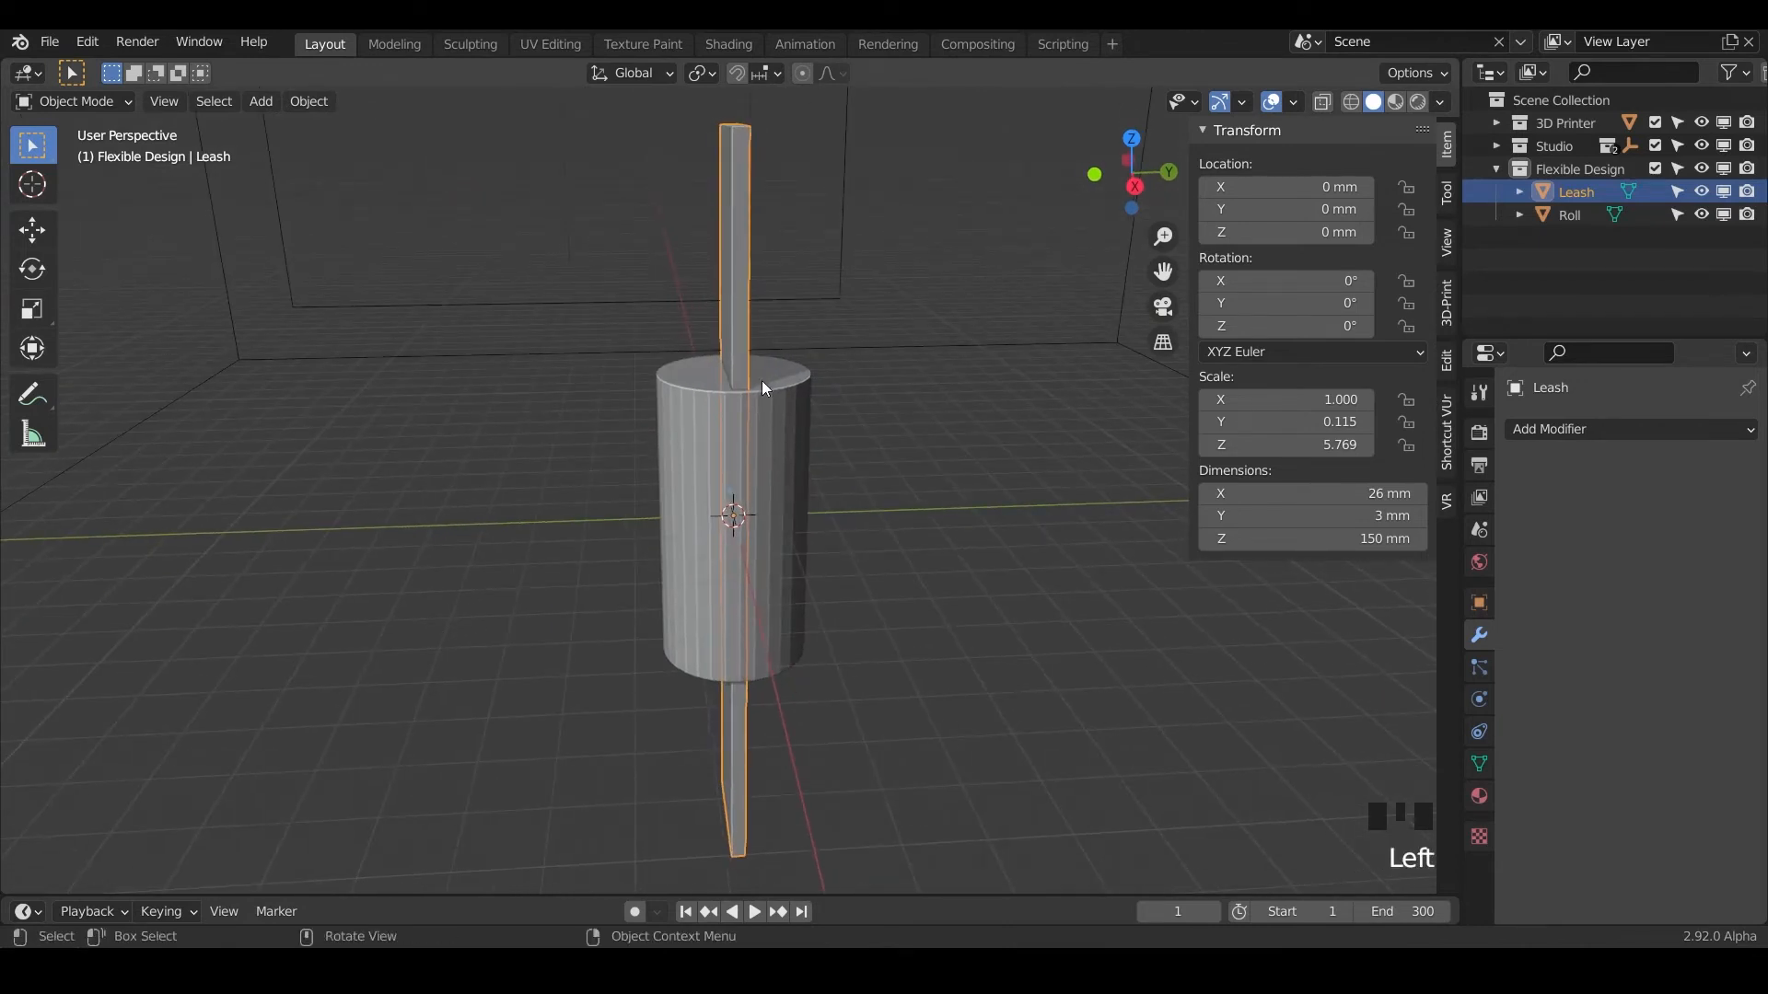
Move the Leash strip about 62.5 mm along the positive Y axis so it stands beside the Roll cylinder
middle_drag(616, 480, 864, 301)
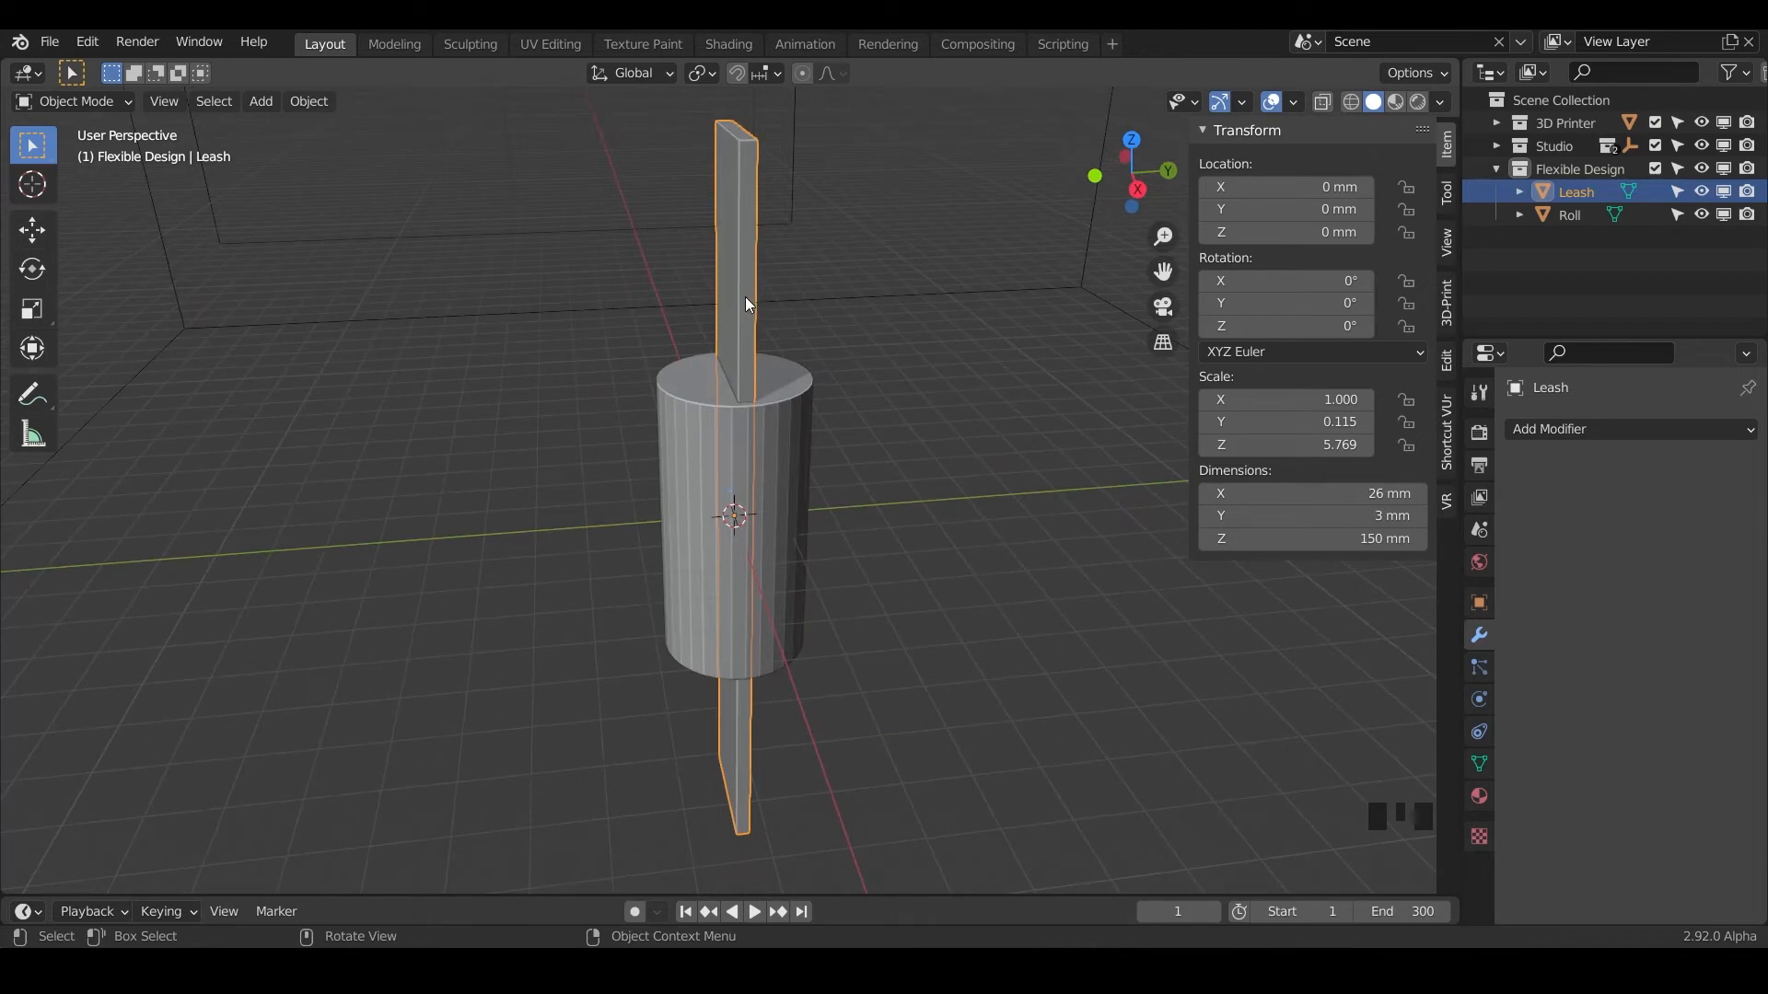
key(g)
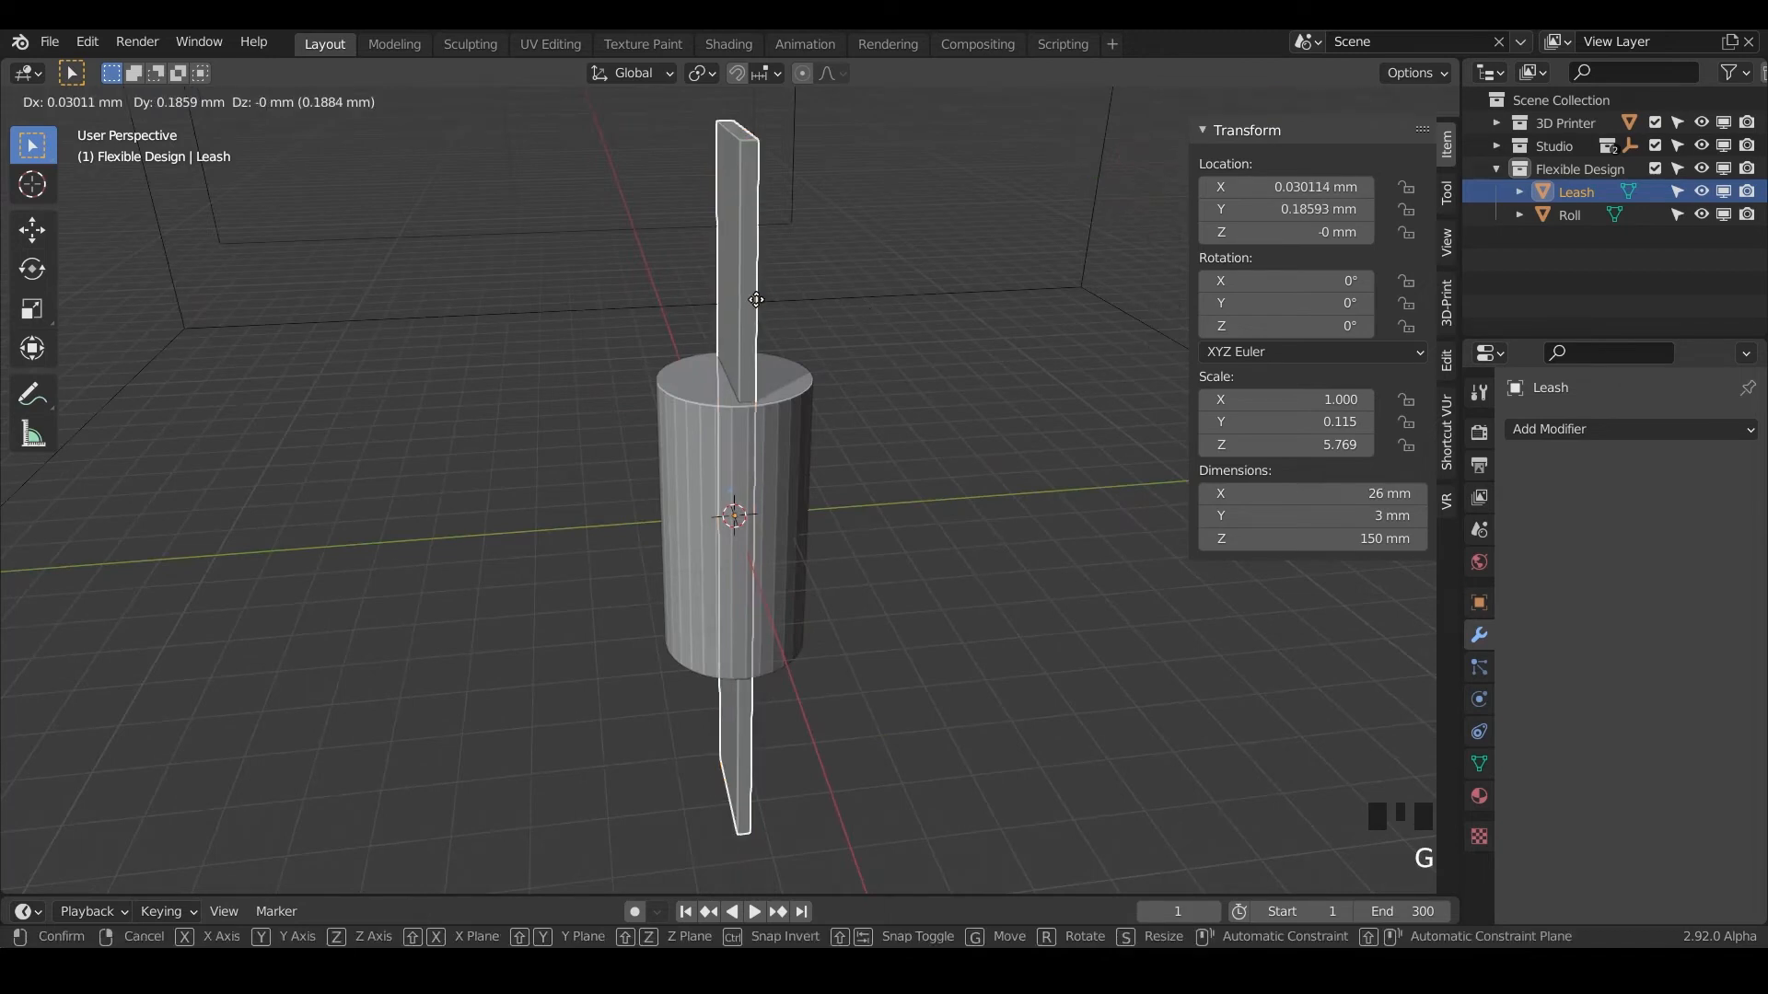
key(y)
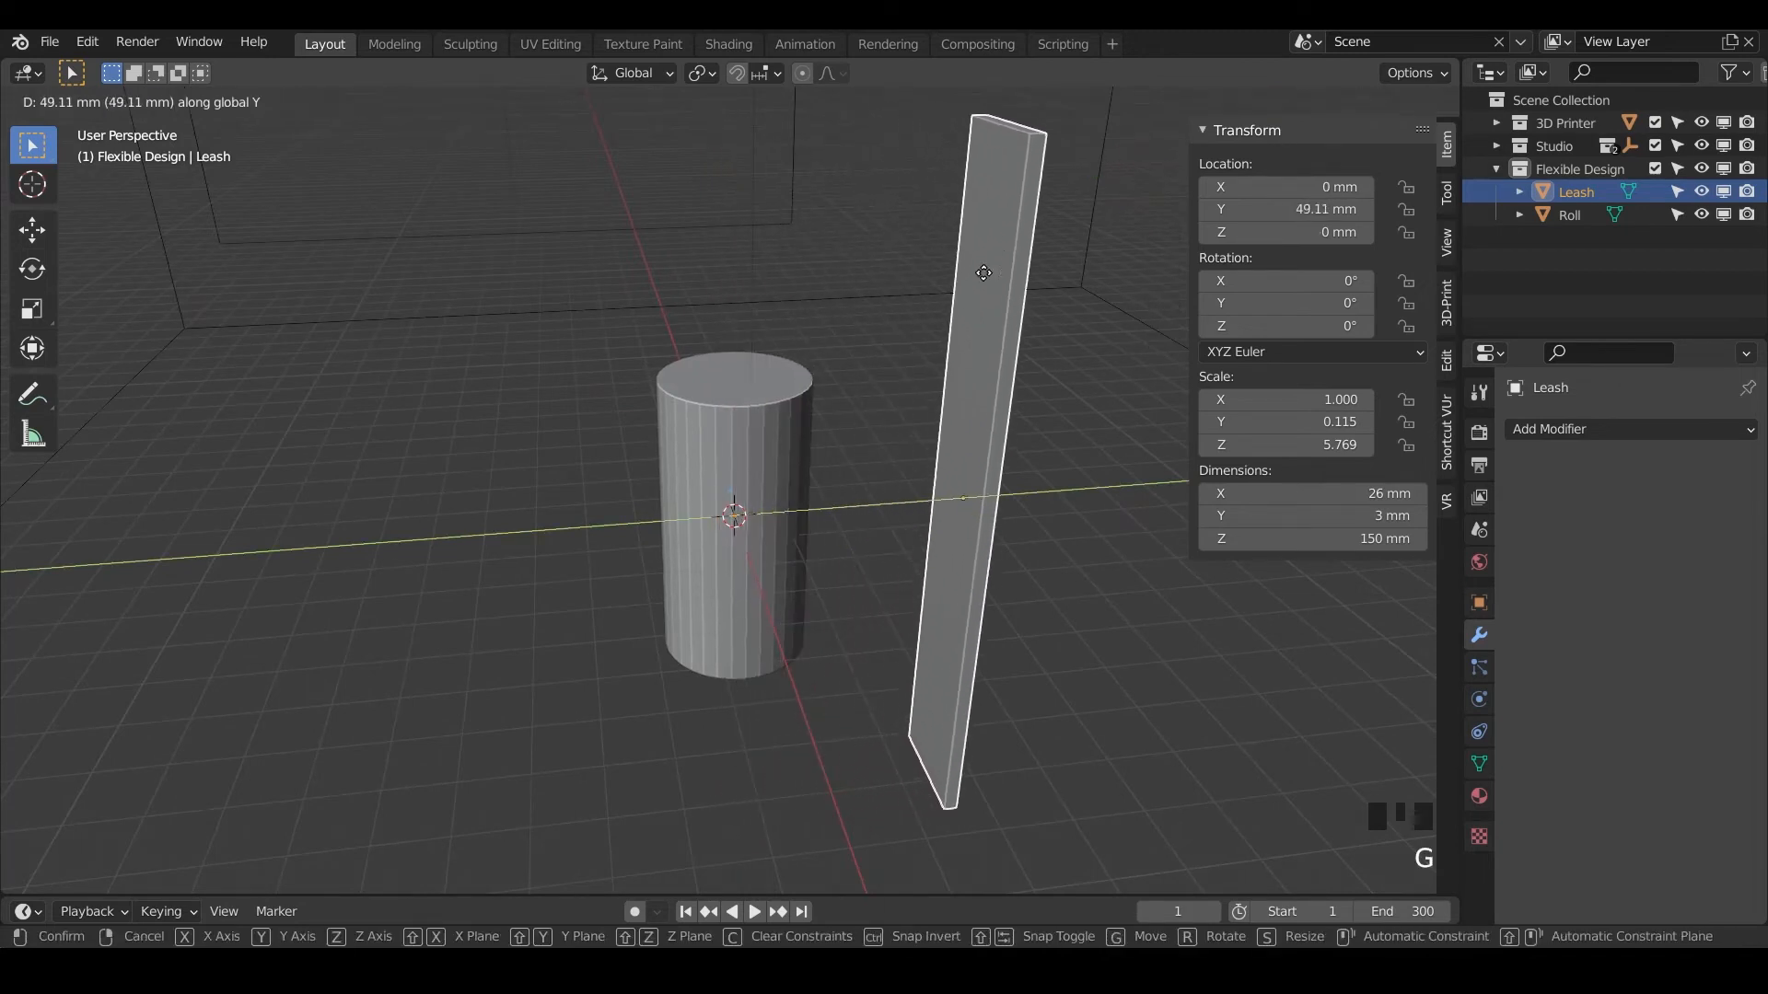
click(1038, 262)
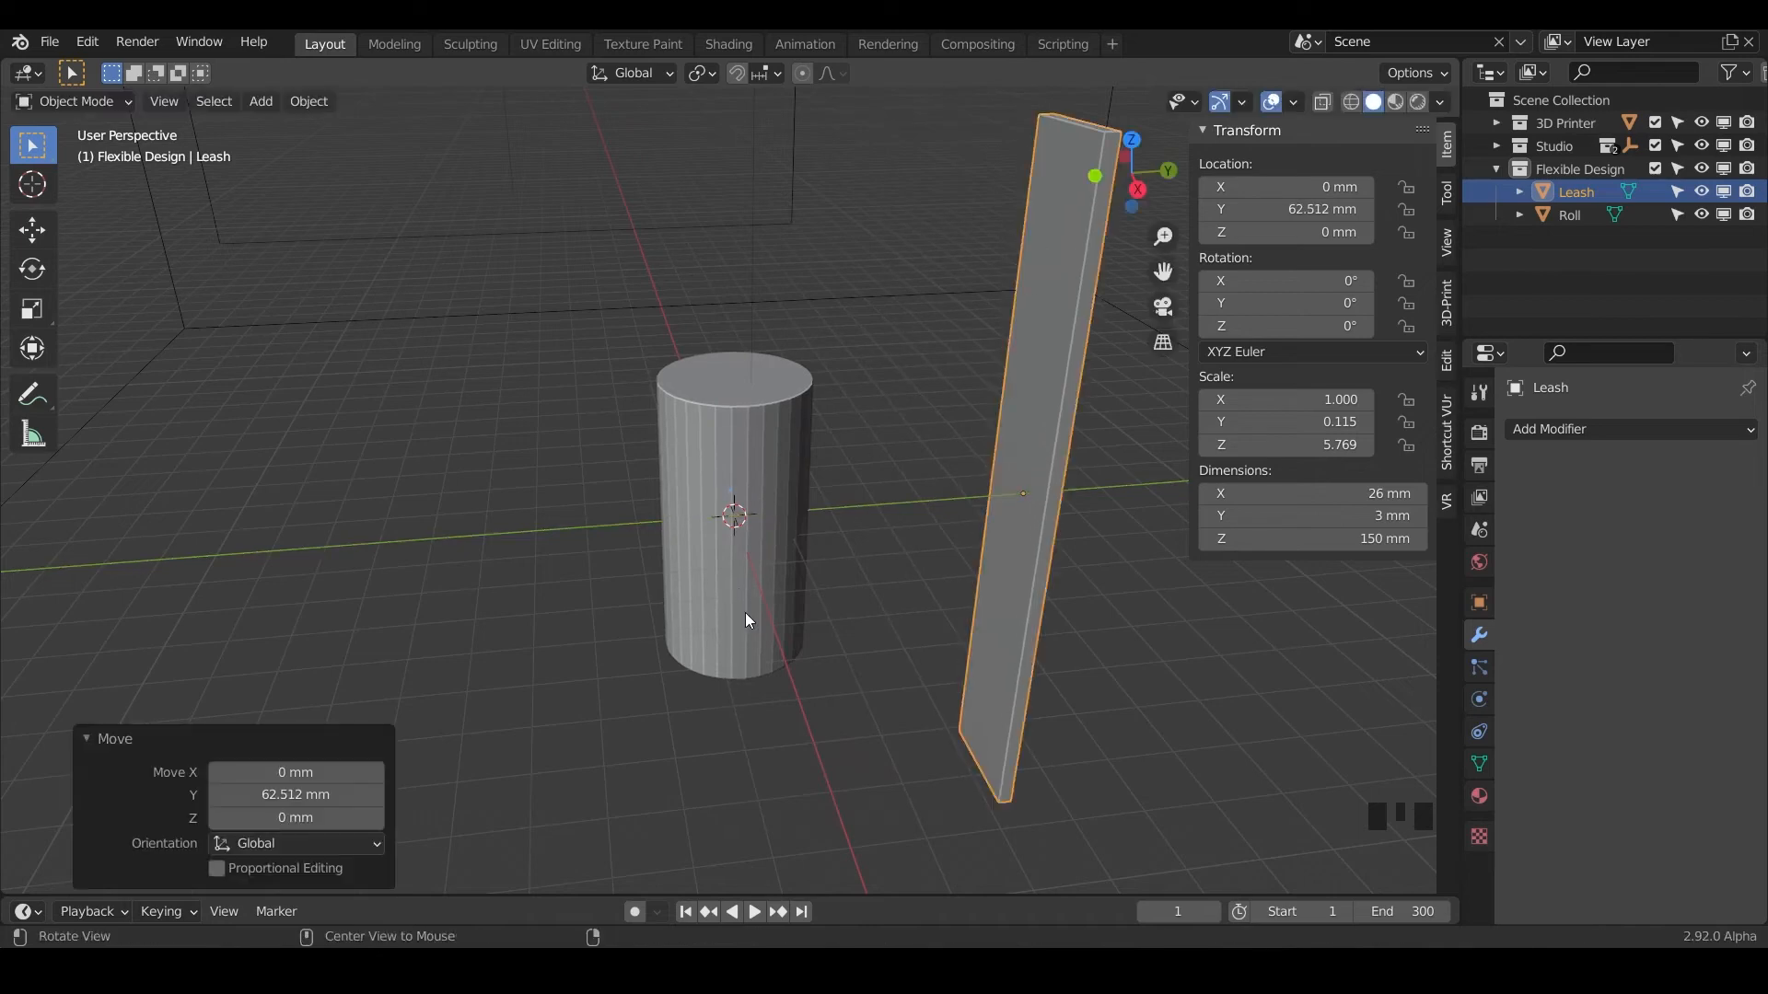
middle_drag(745, 618, 761, 696)
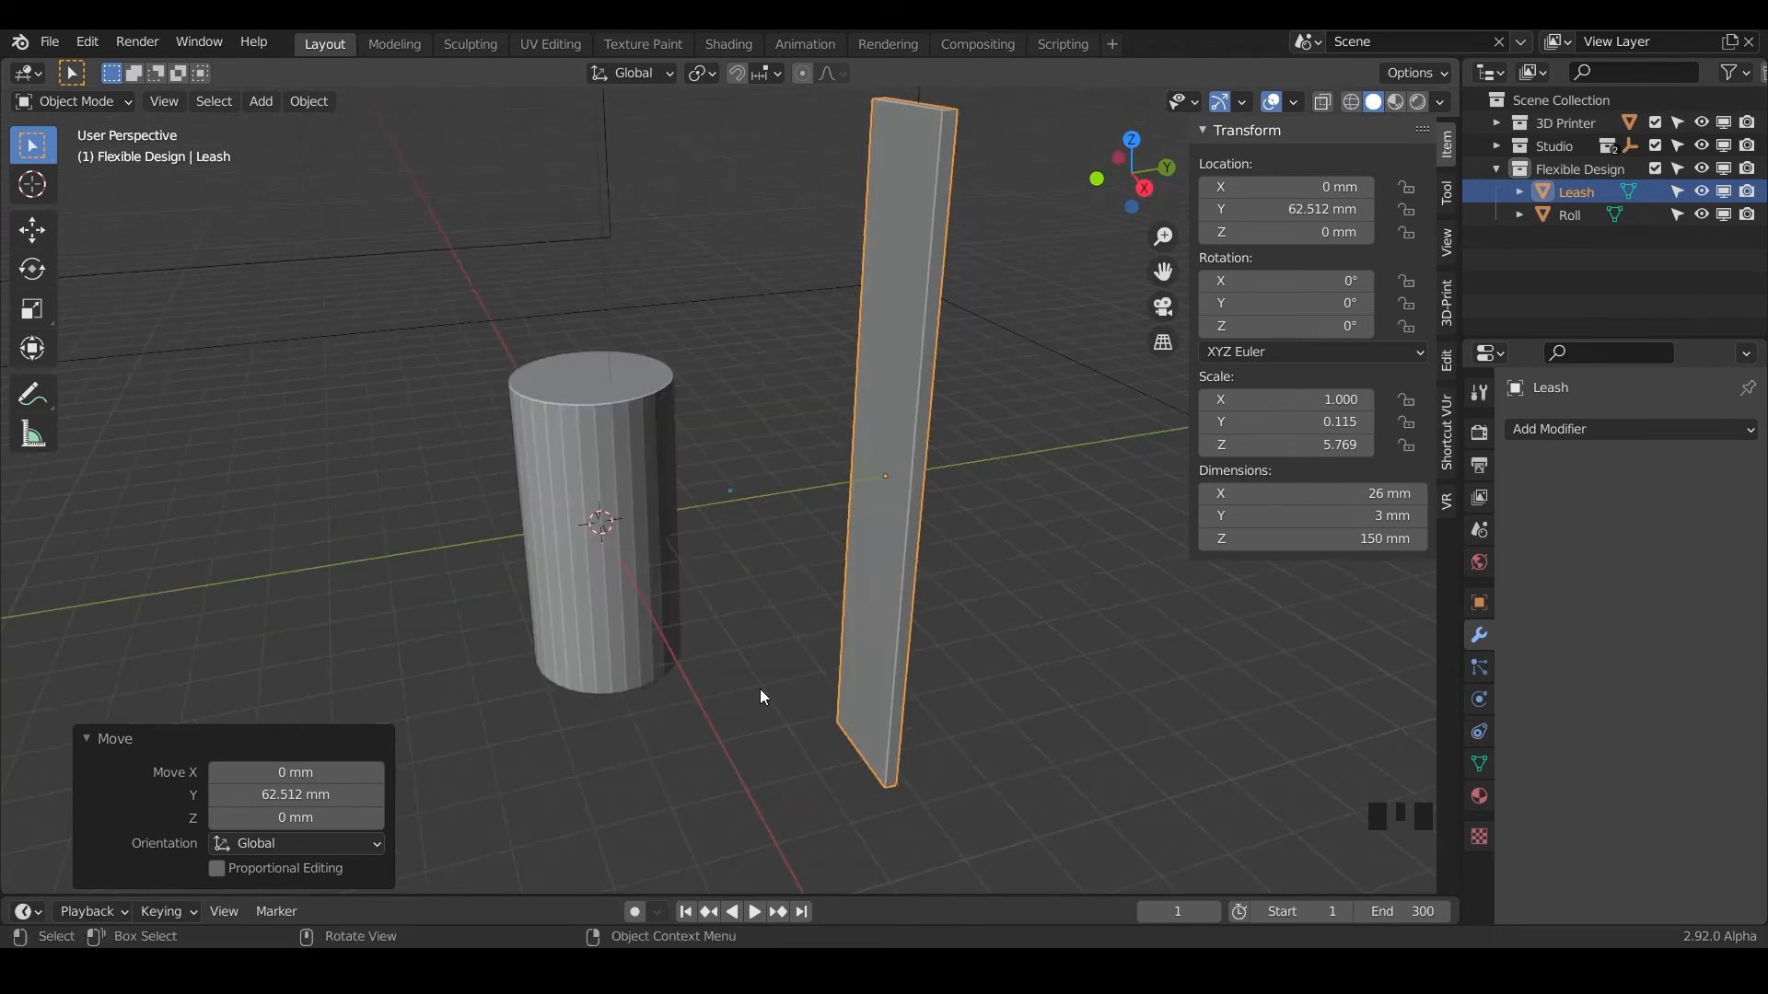
Save the project as DHPD_D1 in the Course_Blender_Projects folder
click(52, 42)
click(107, 216)
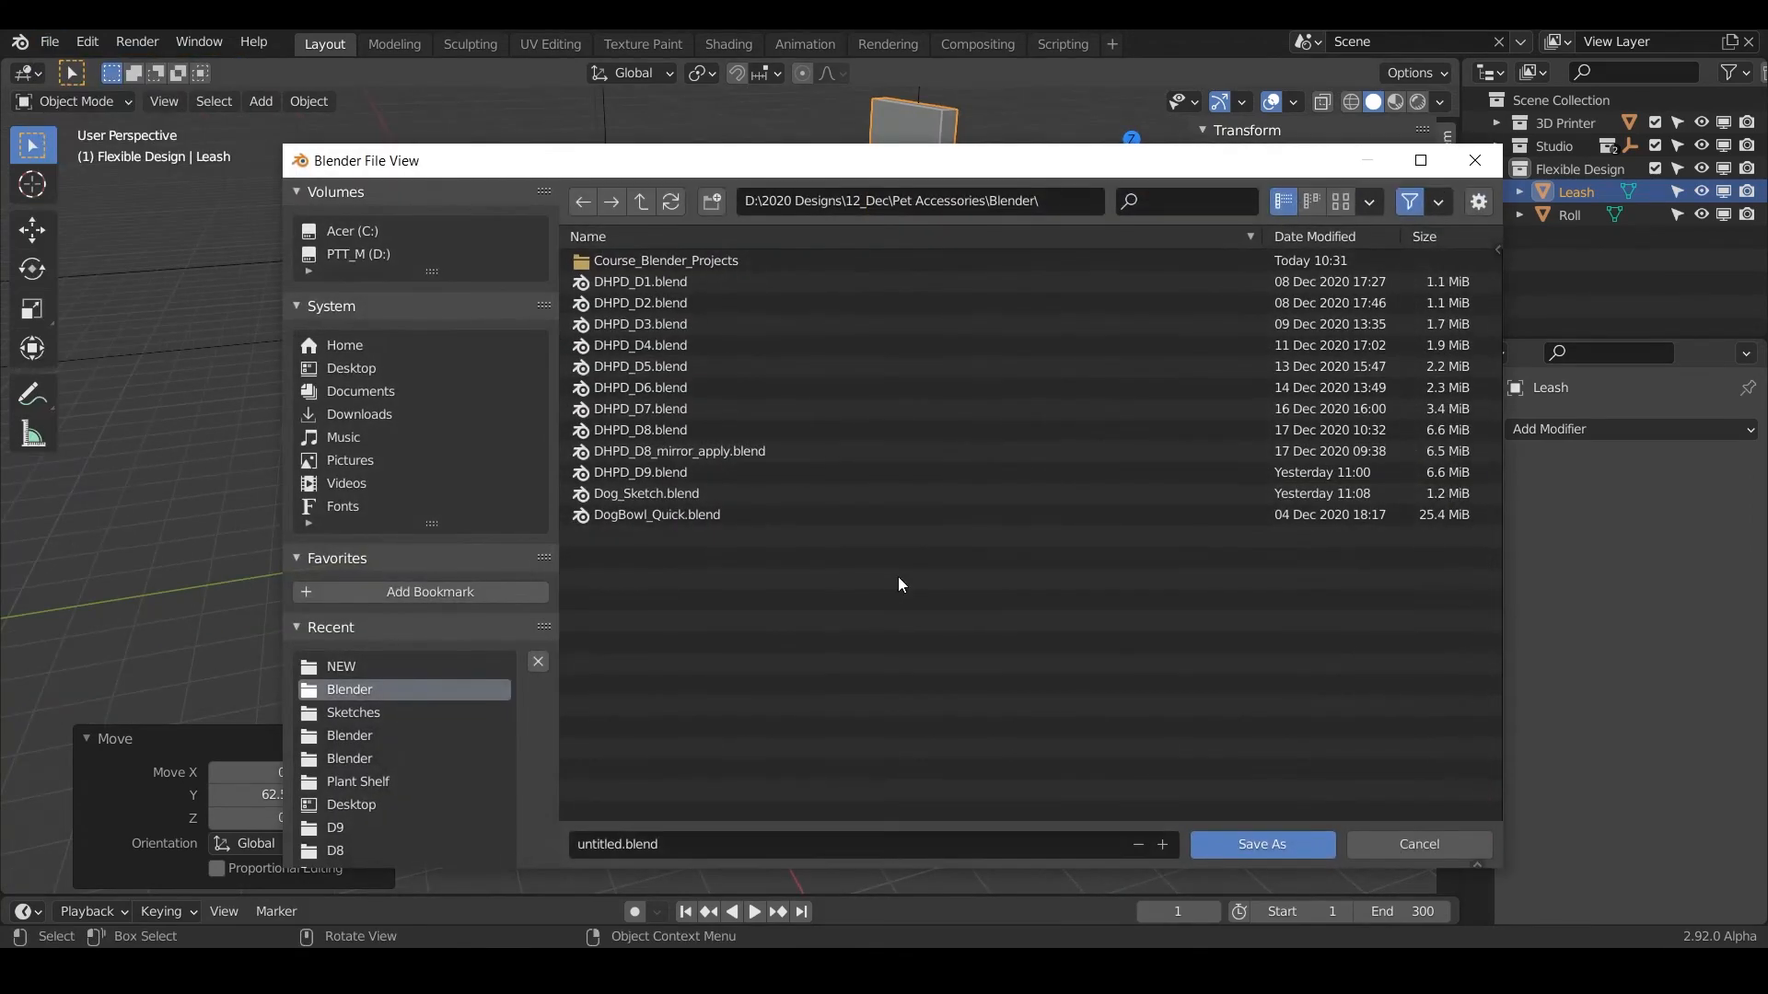
click(685, 258)
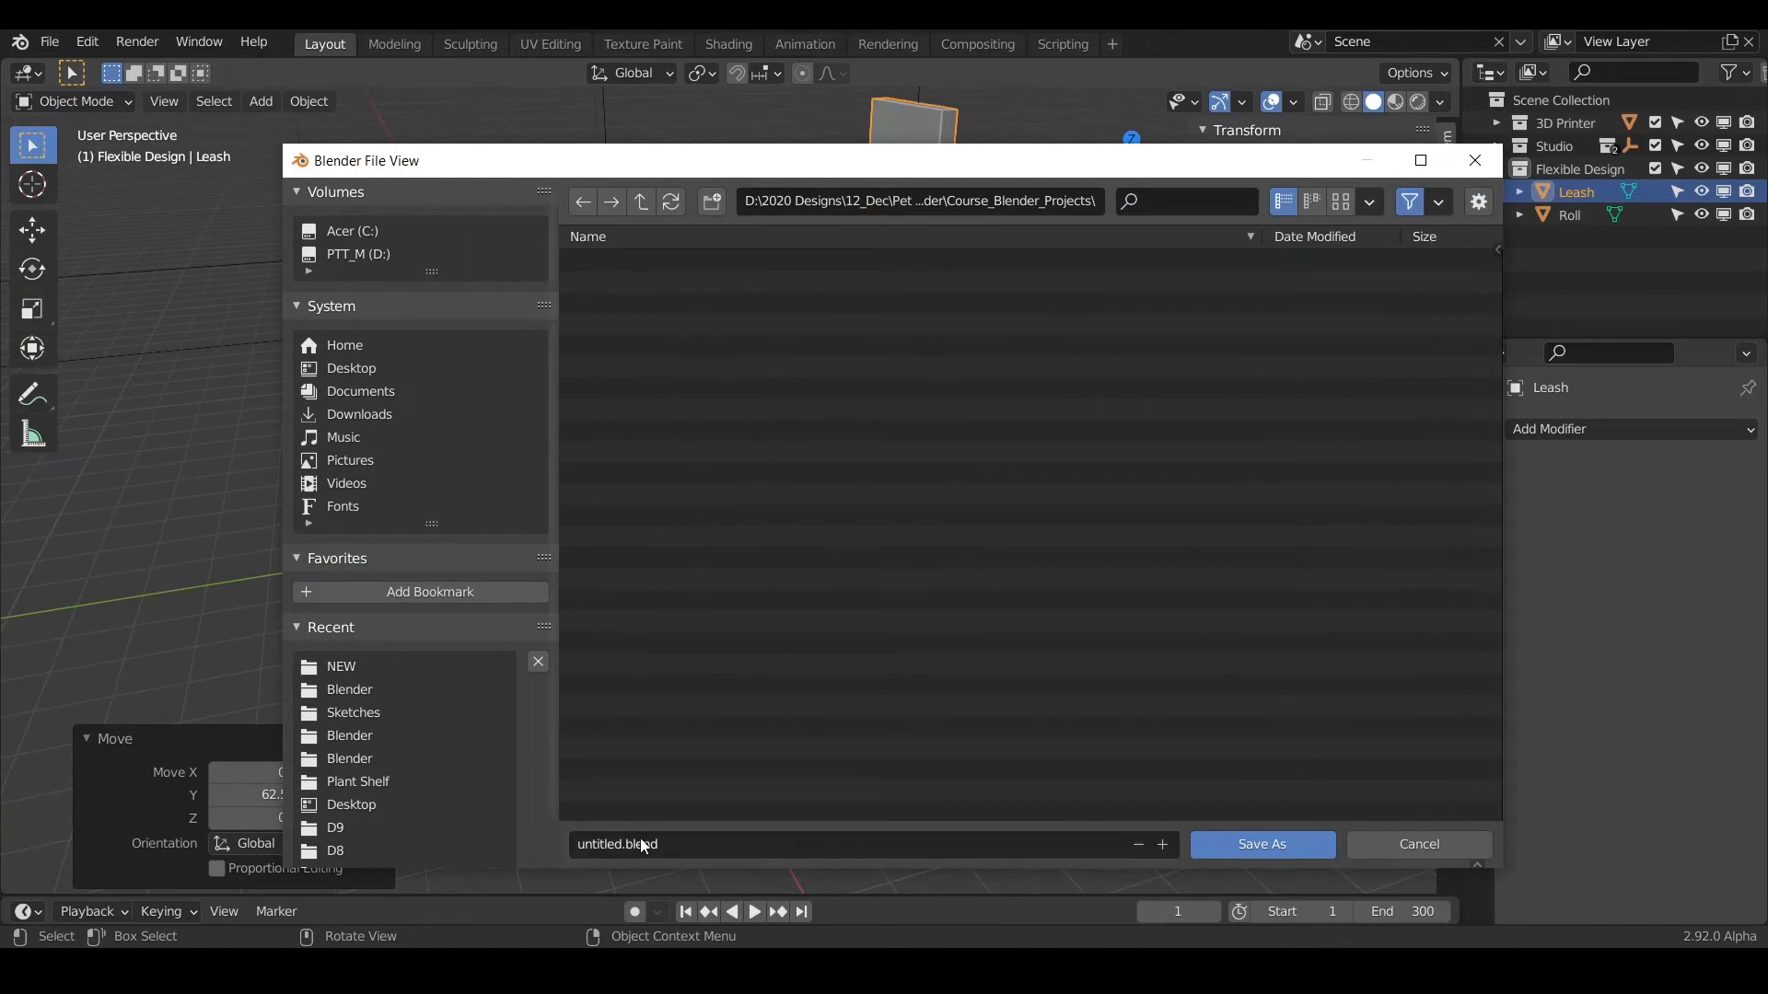
click(349, 690)
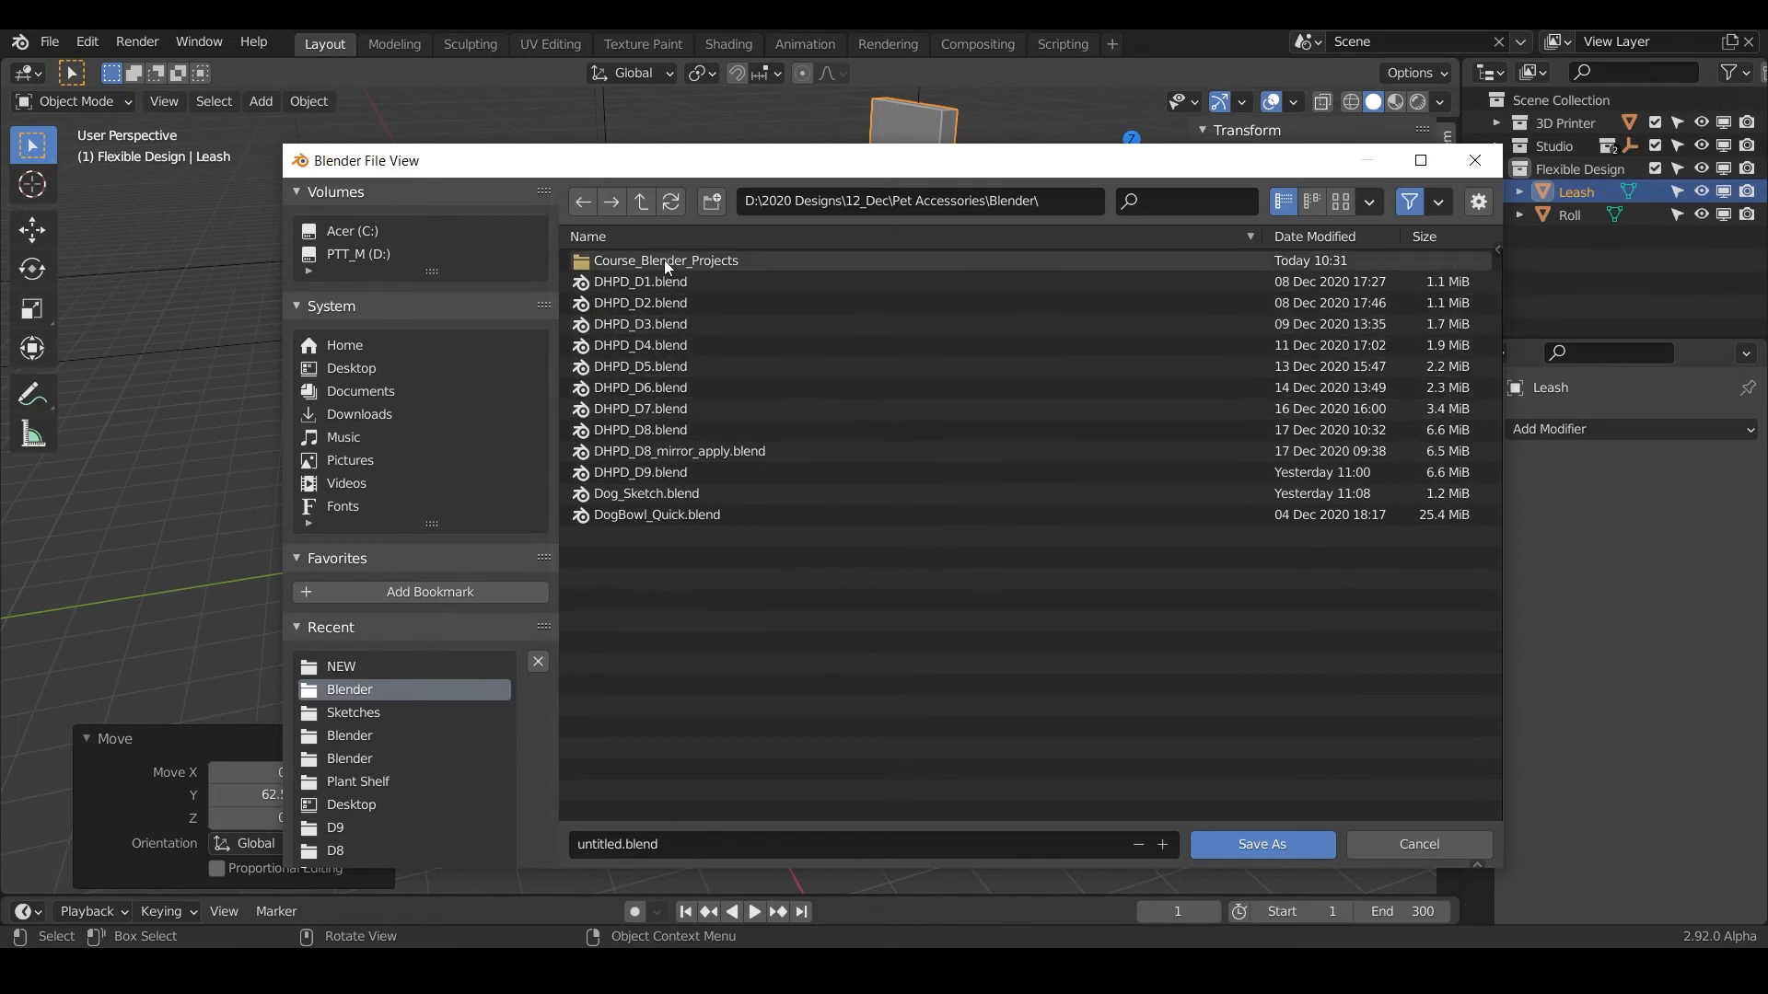
double_click(631, 261)
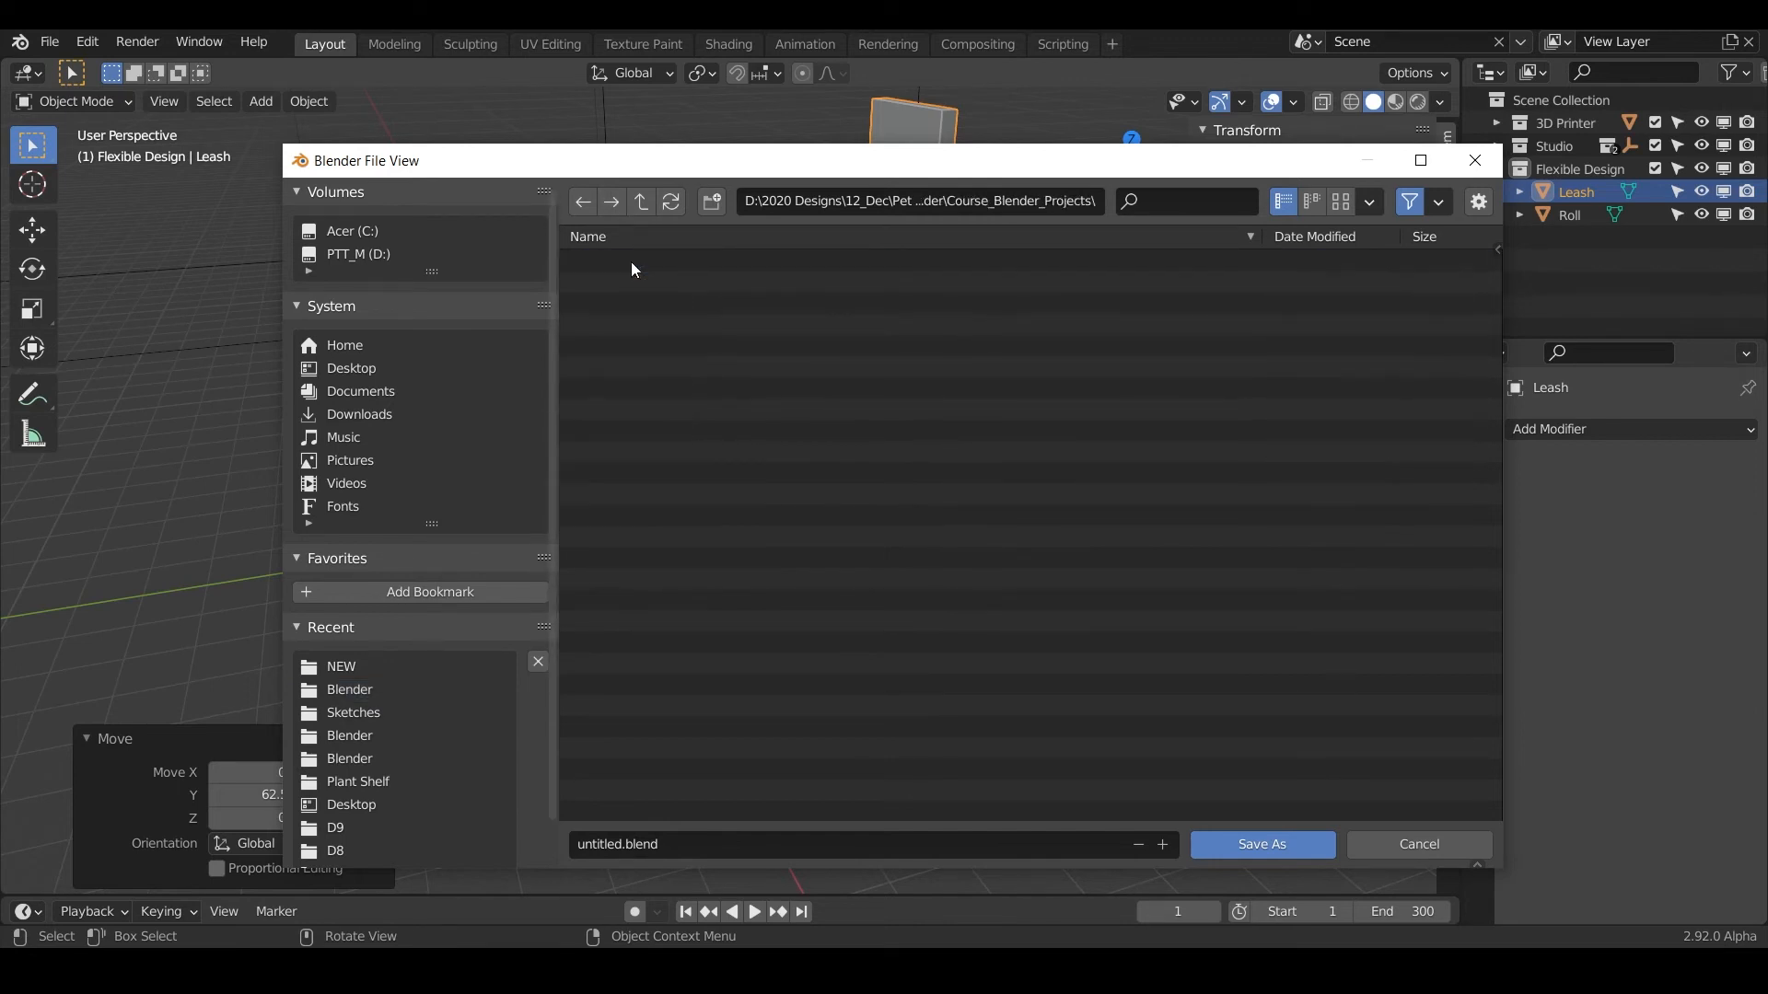
click(665, 844)
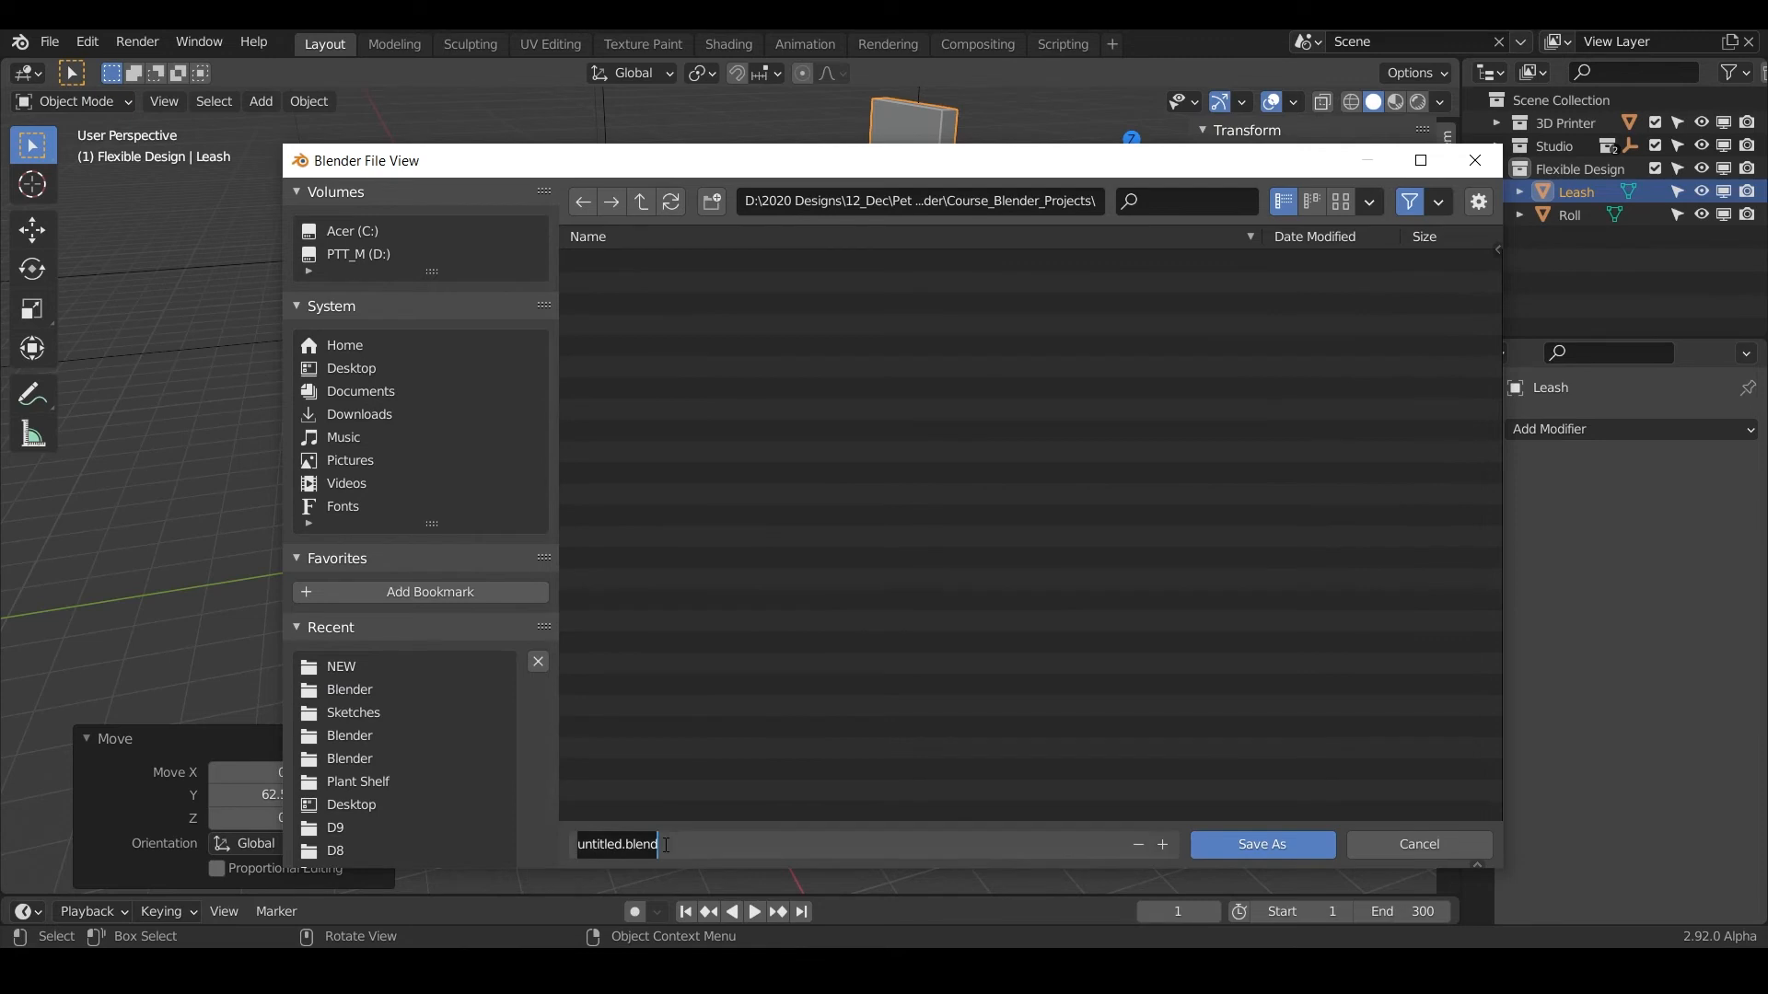
key(BackSpace)
text(DHPD)
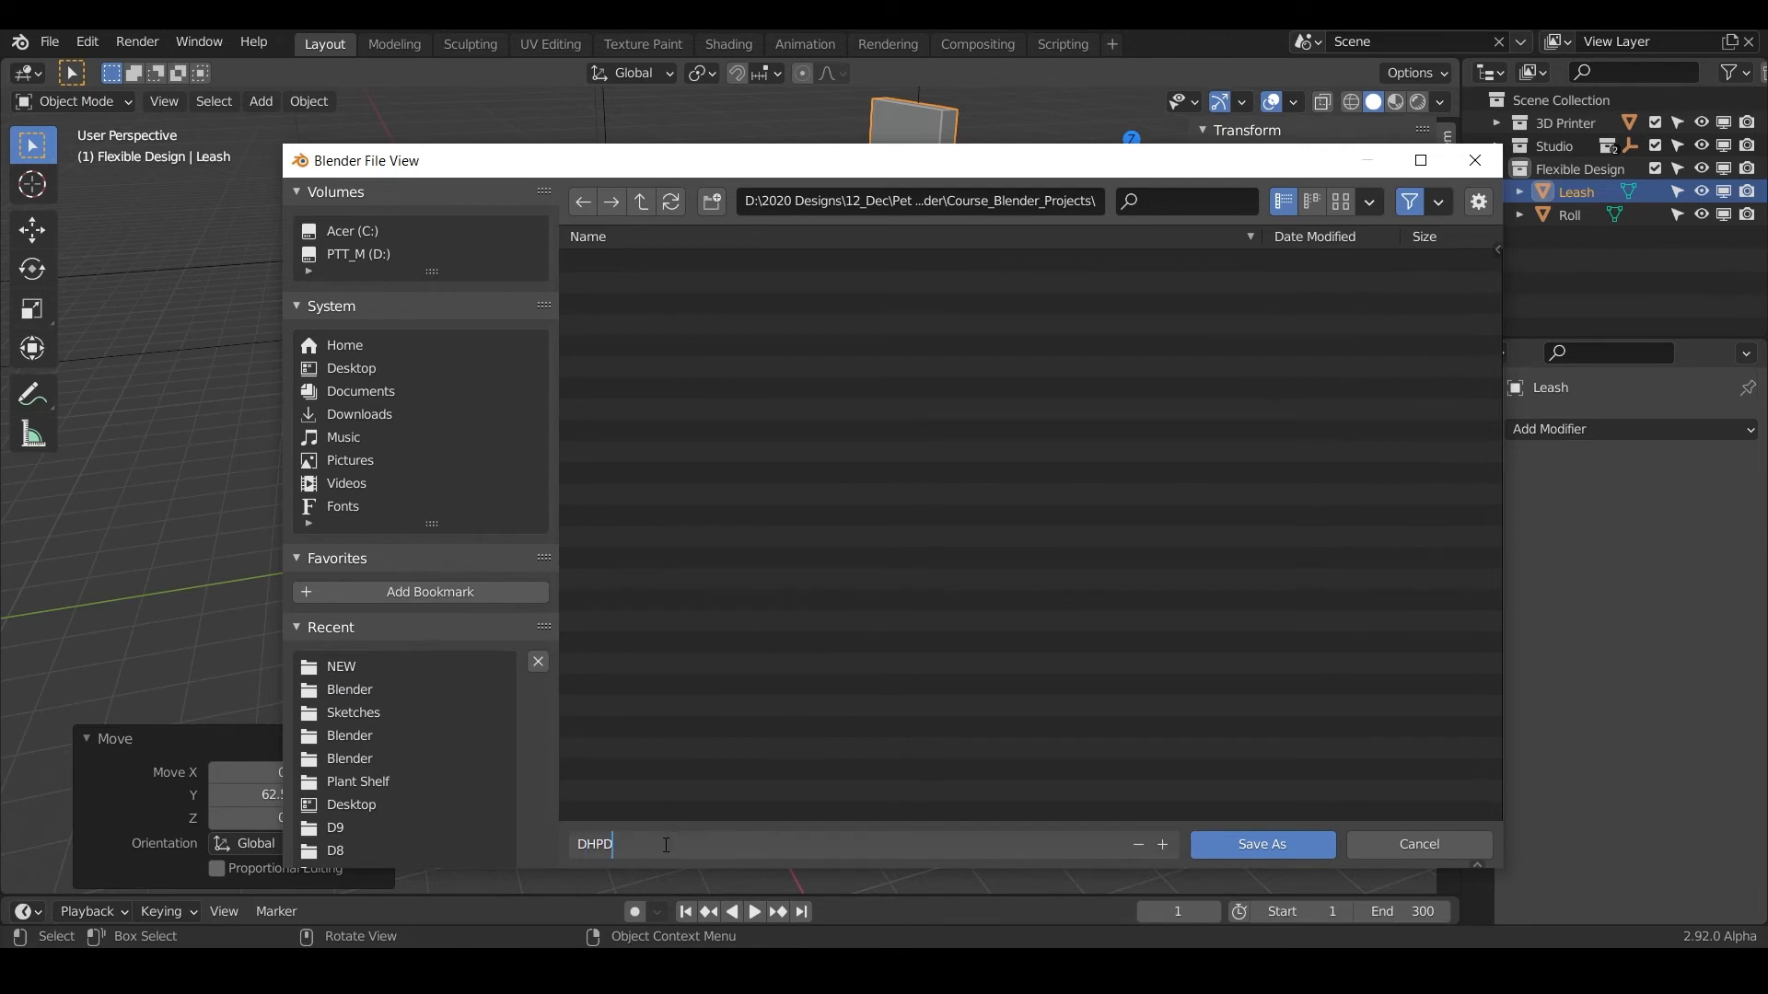
text(_D1.blend)
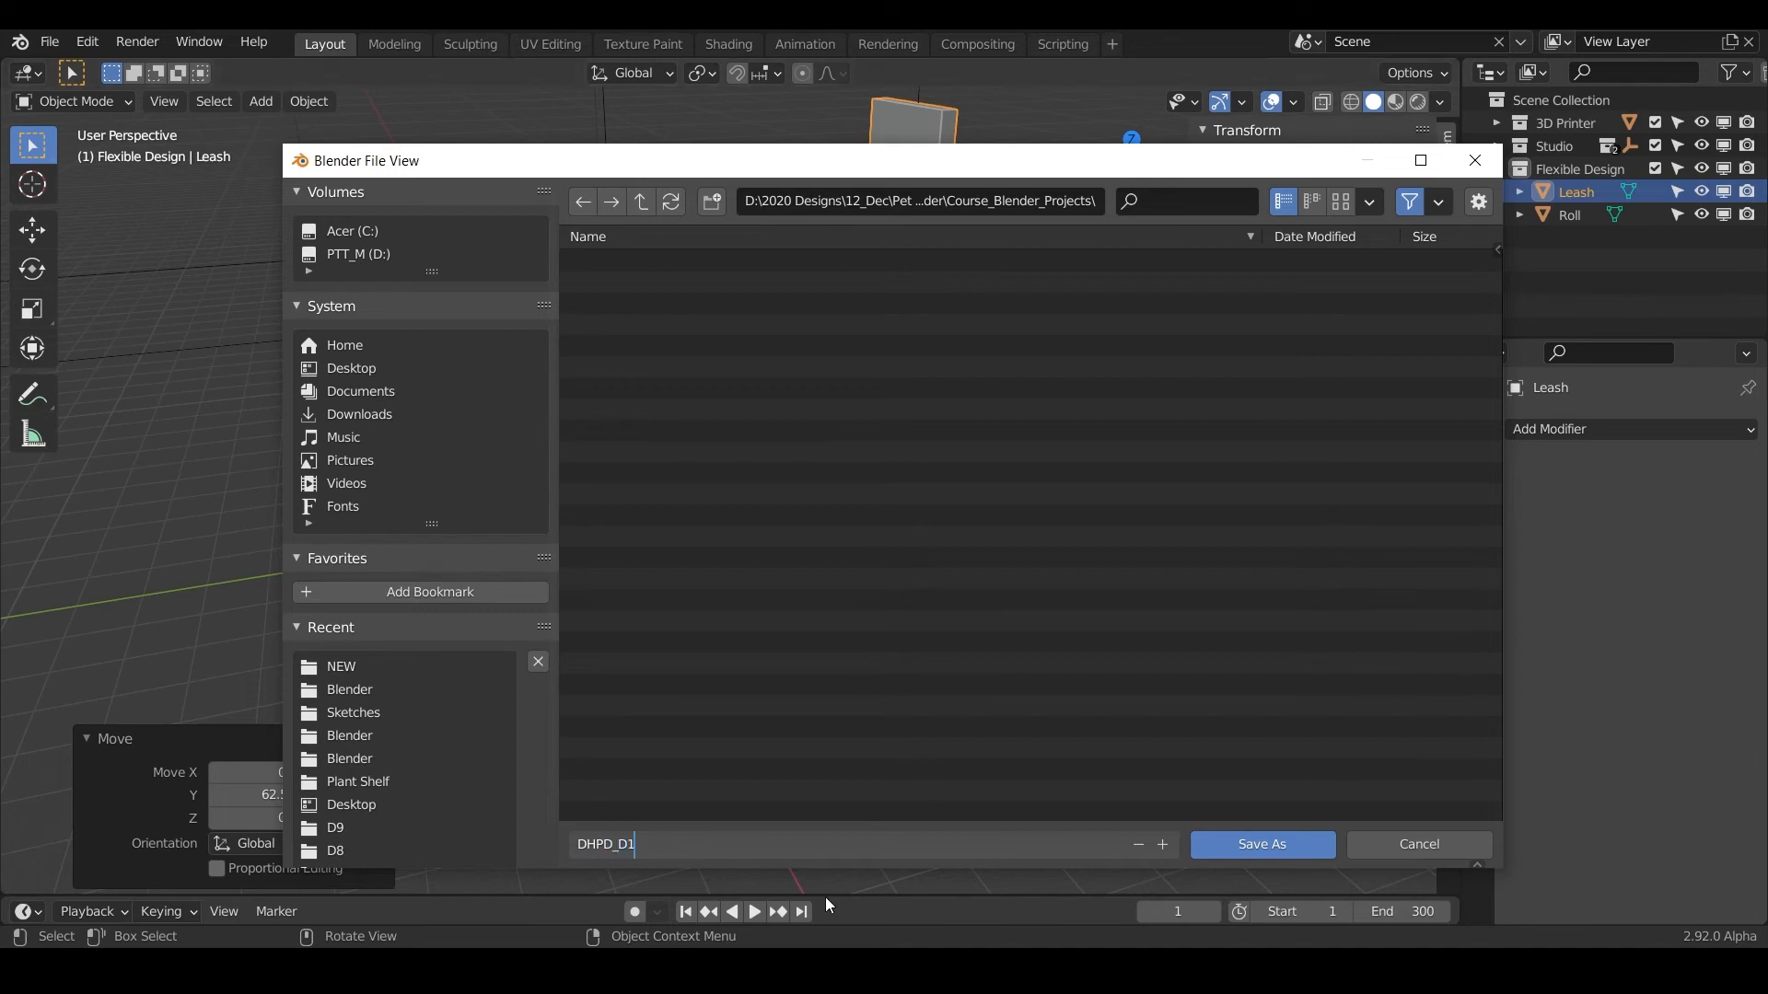
click(1260, 842)
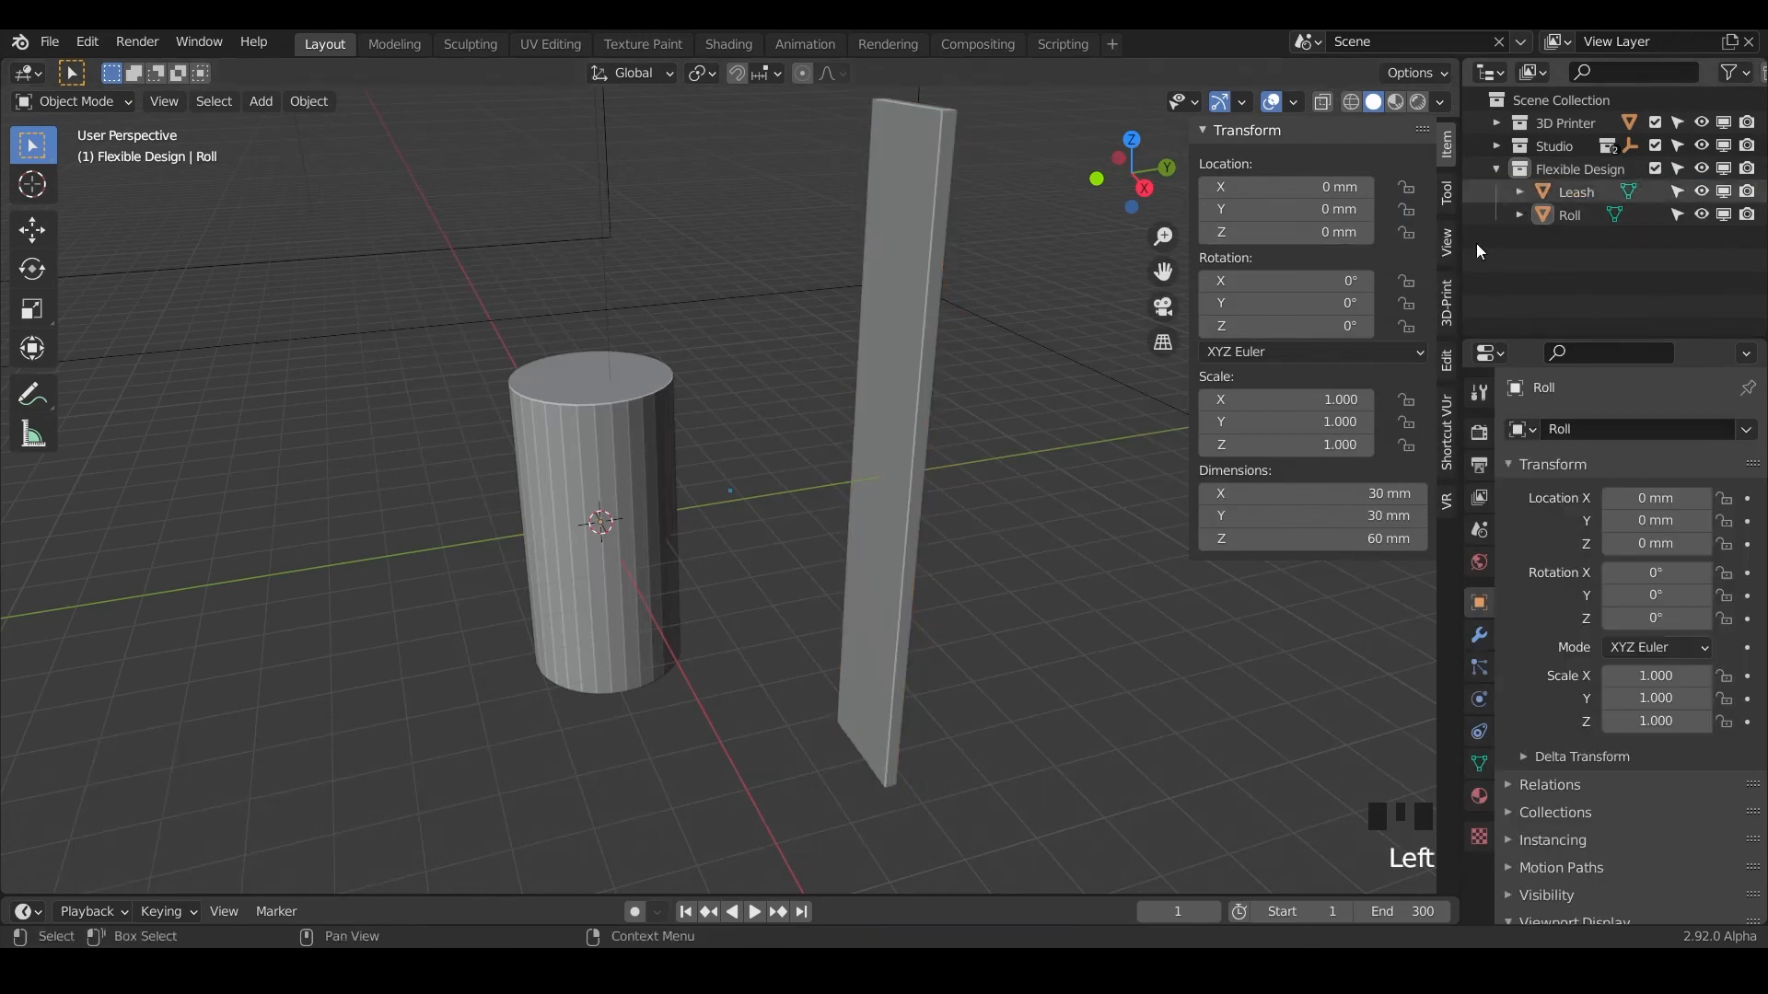
Move both the Leash and the Roll into a new collection named Objects
click(835, 453)
click(644, 481)
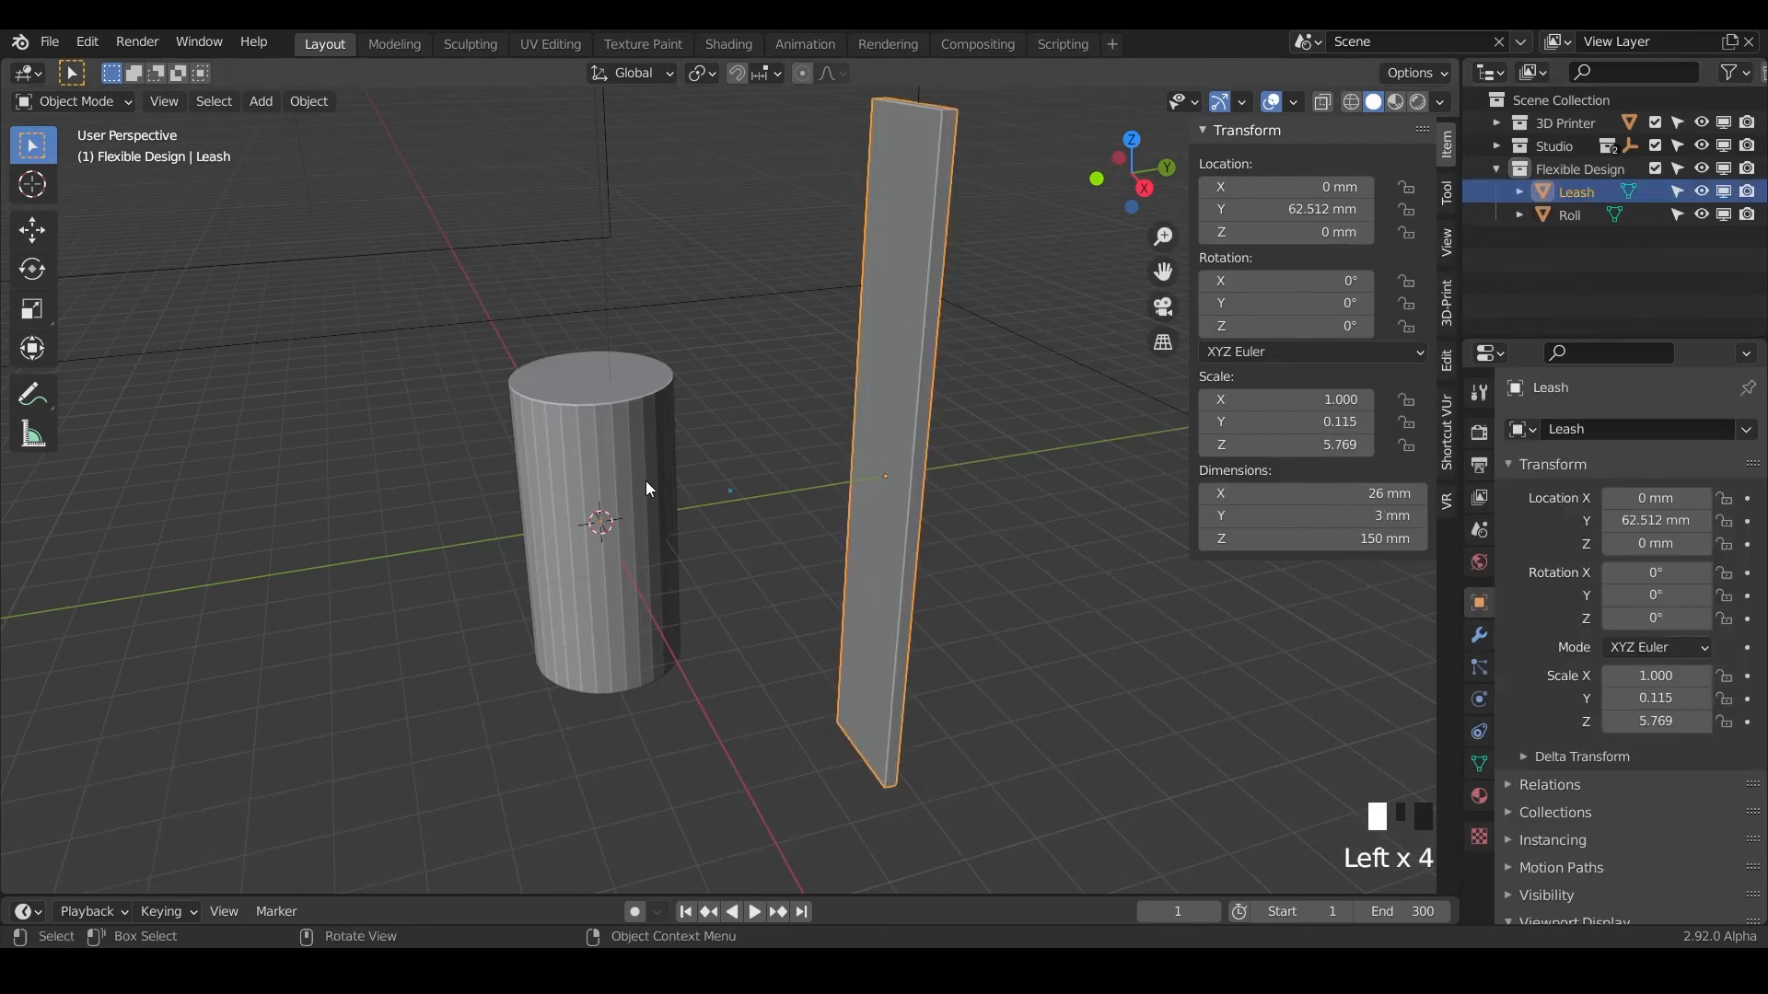
shift+click(893, 426)
shift+click(599, 473)
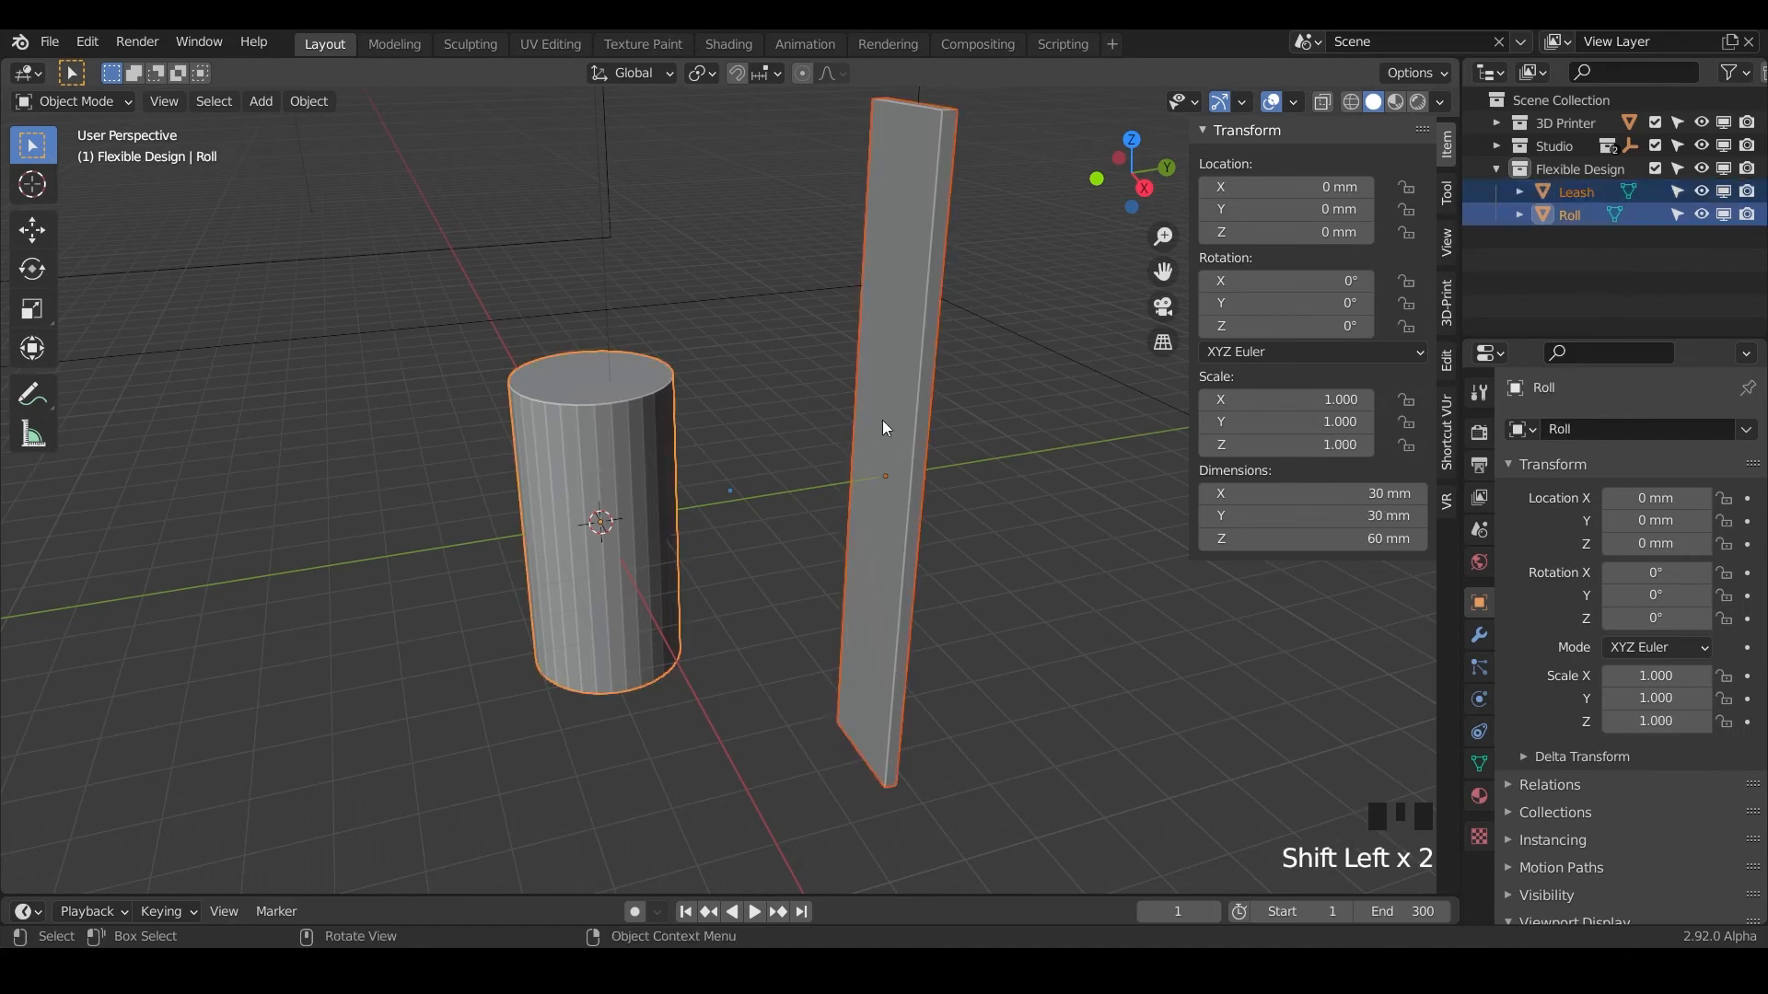
key(c)
key(m)
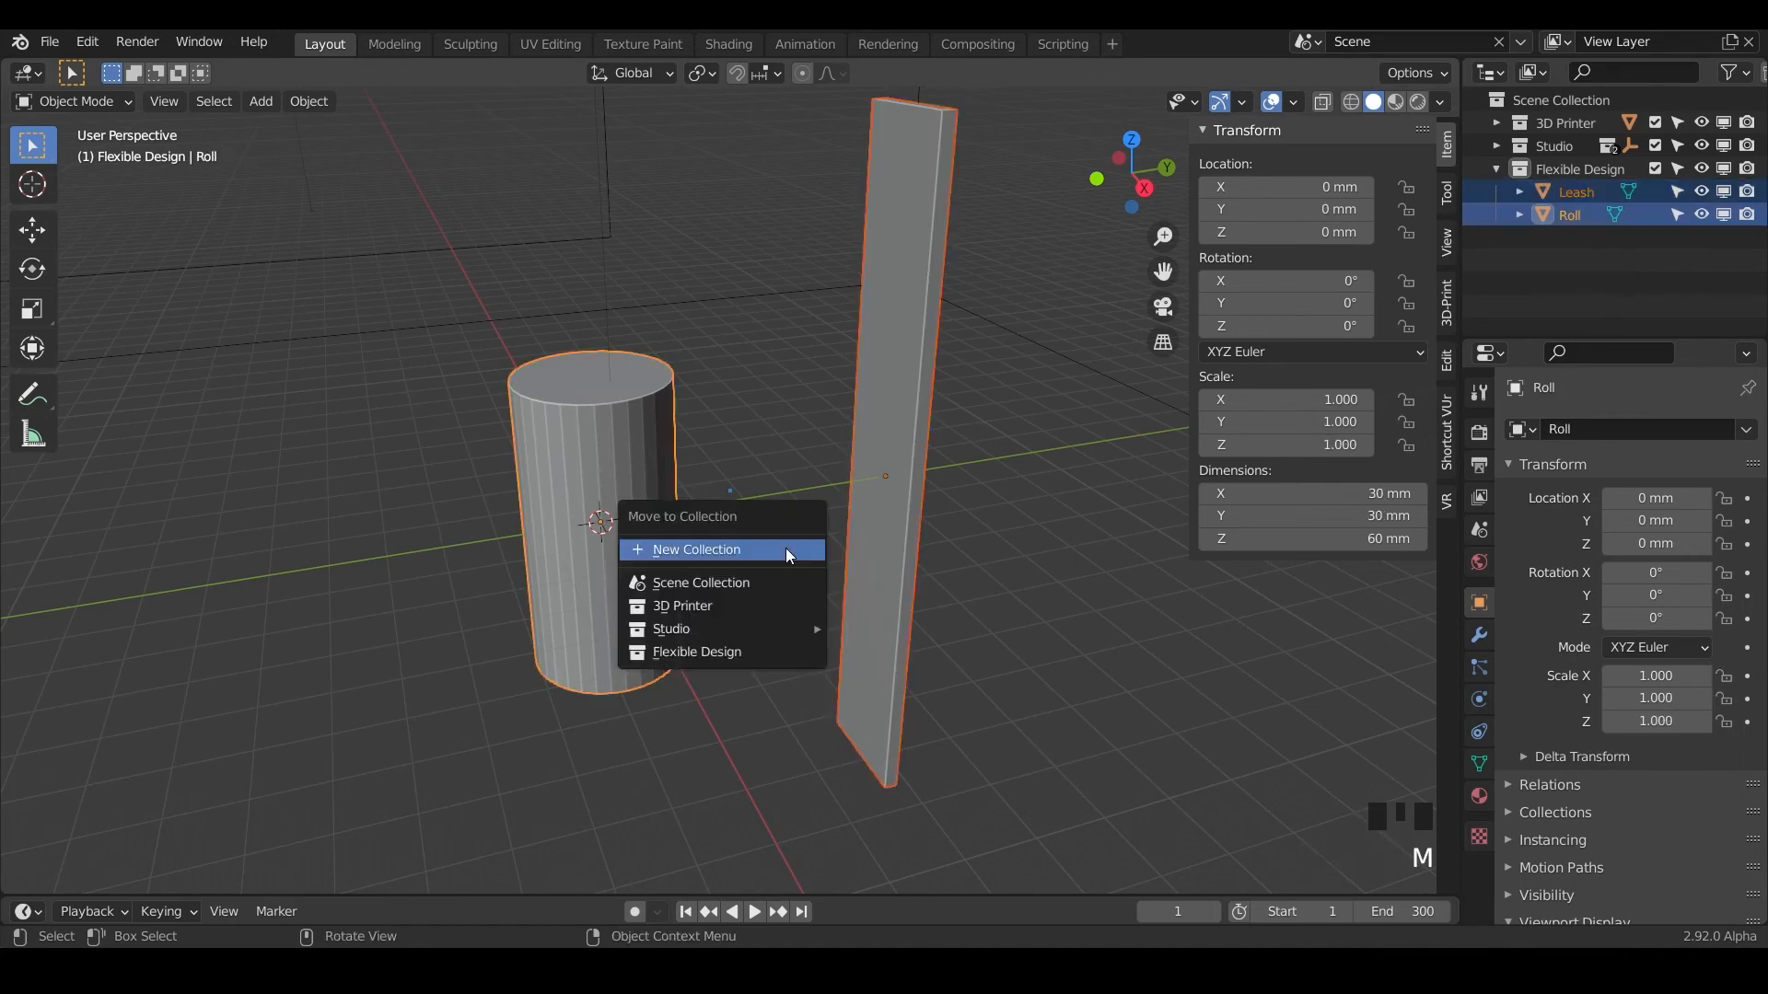
click(678, 551)
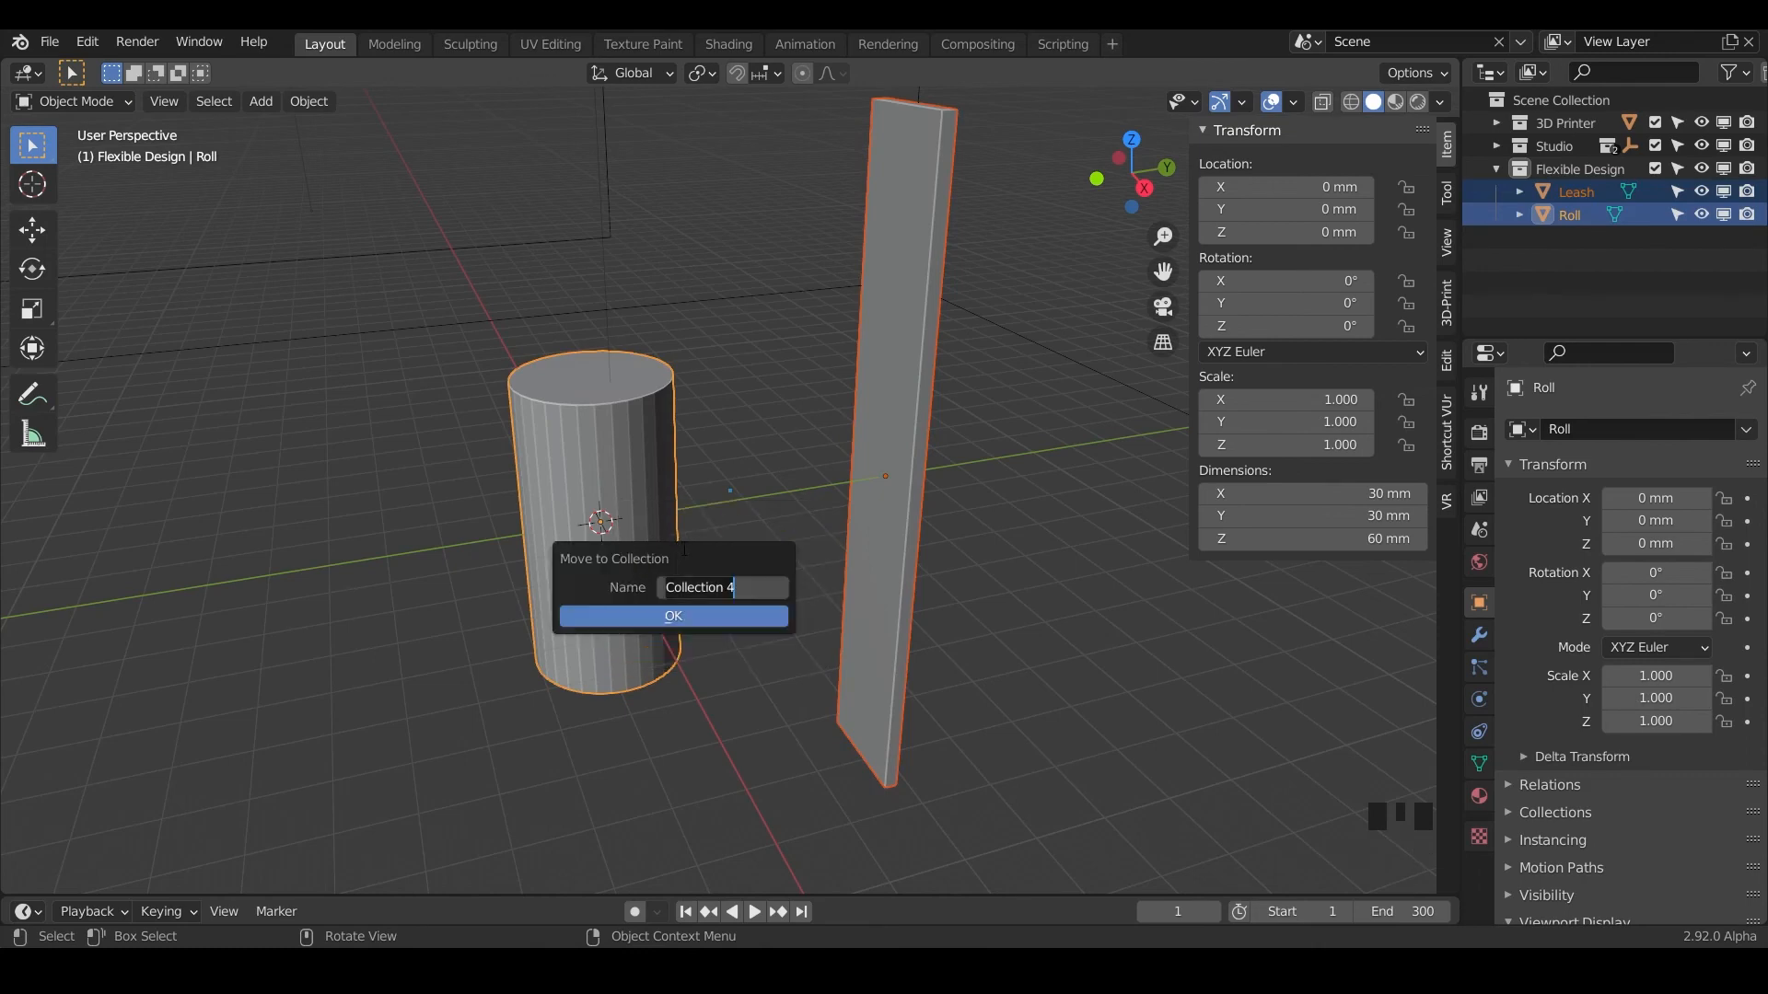
key(ctrl+a)
text(Objects)
click(661, 616)
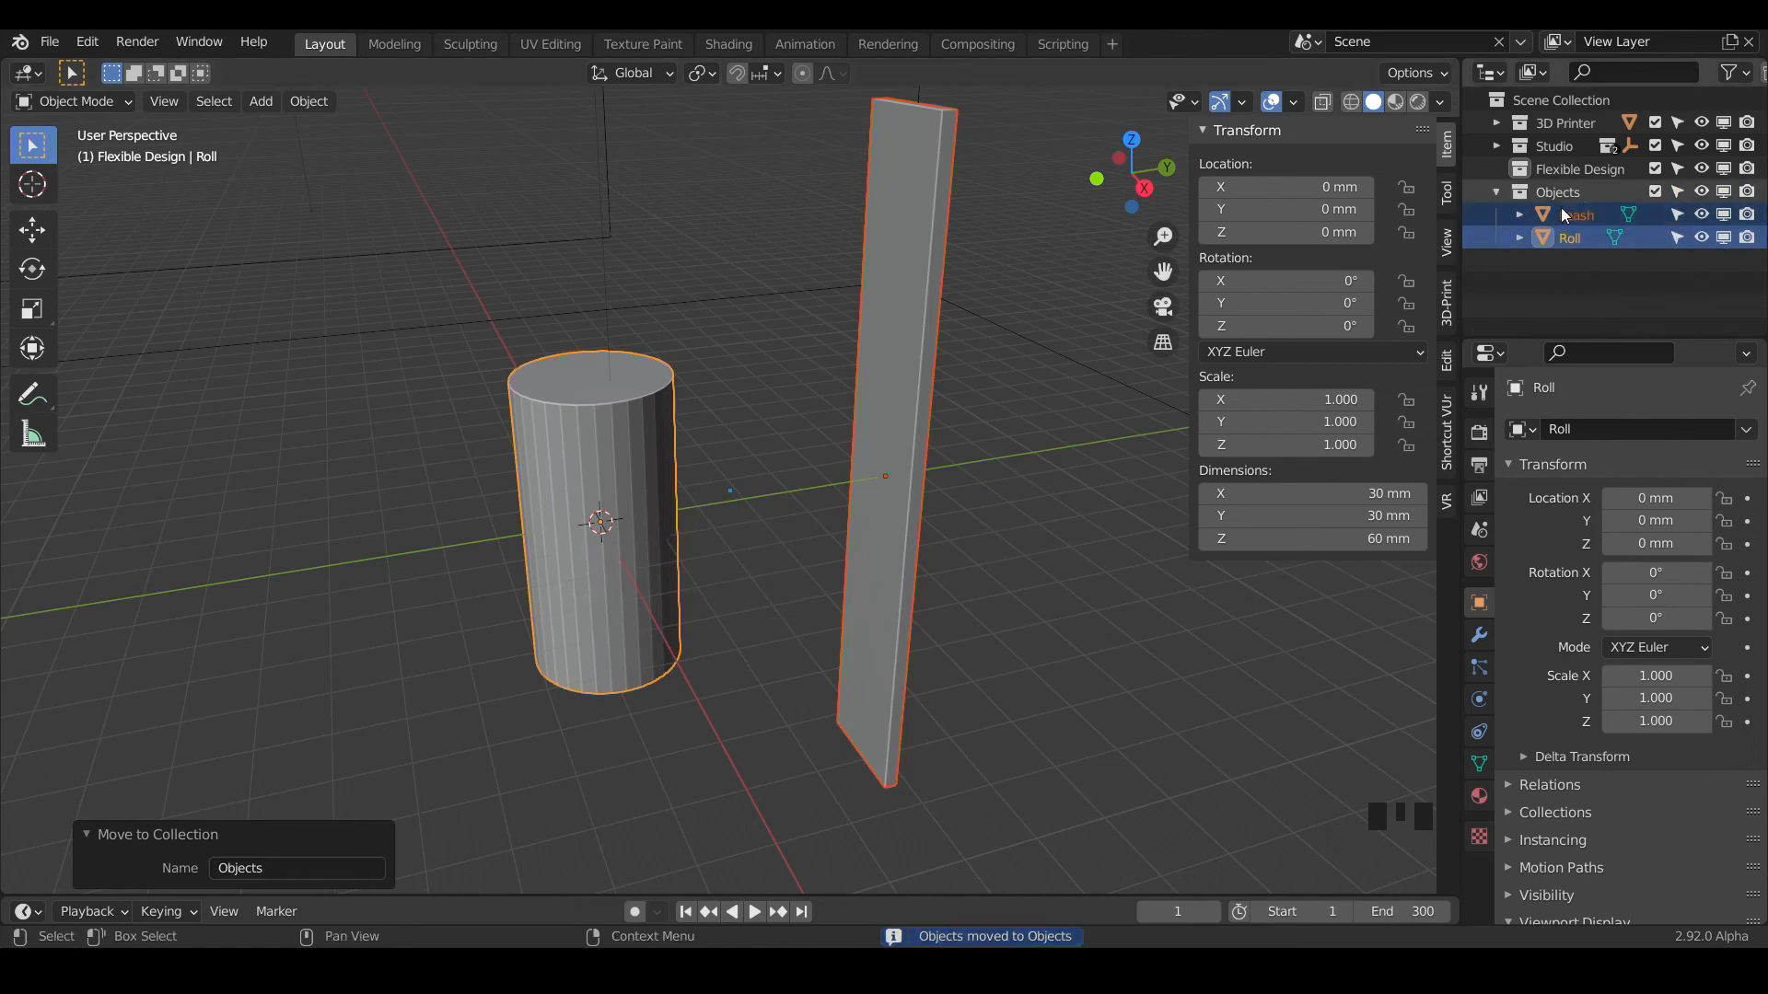
Collapse the Objects collection and nest it inside the Flexible Design collection
click(1500, 192)
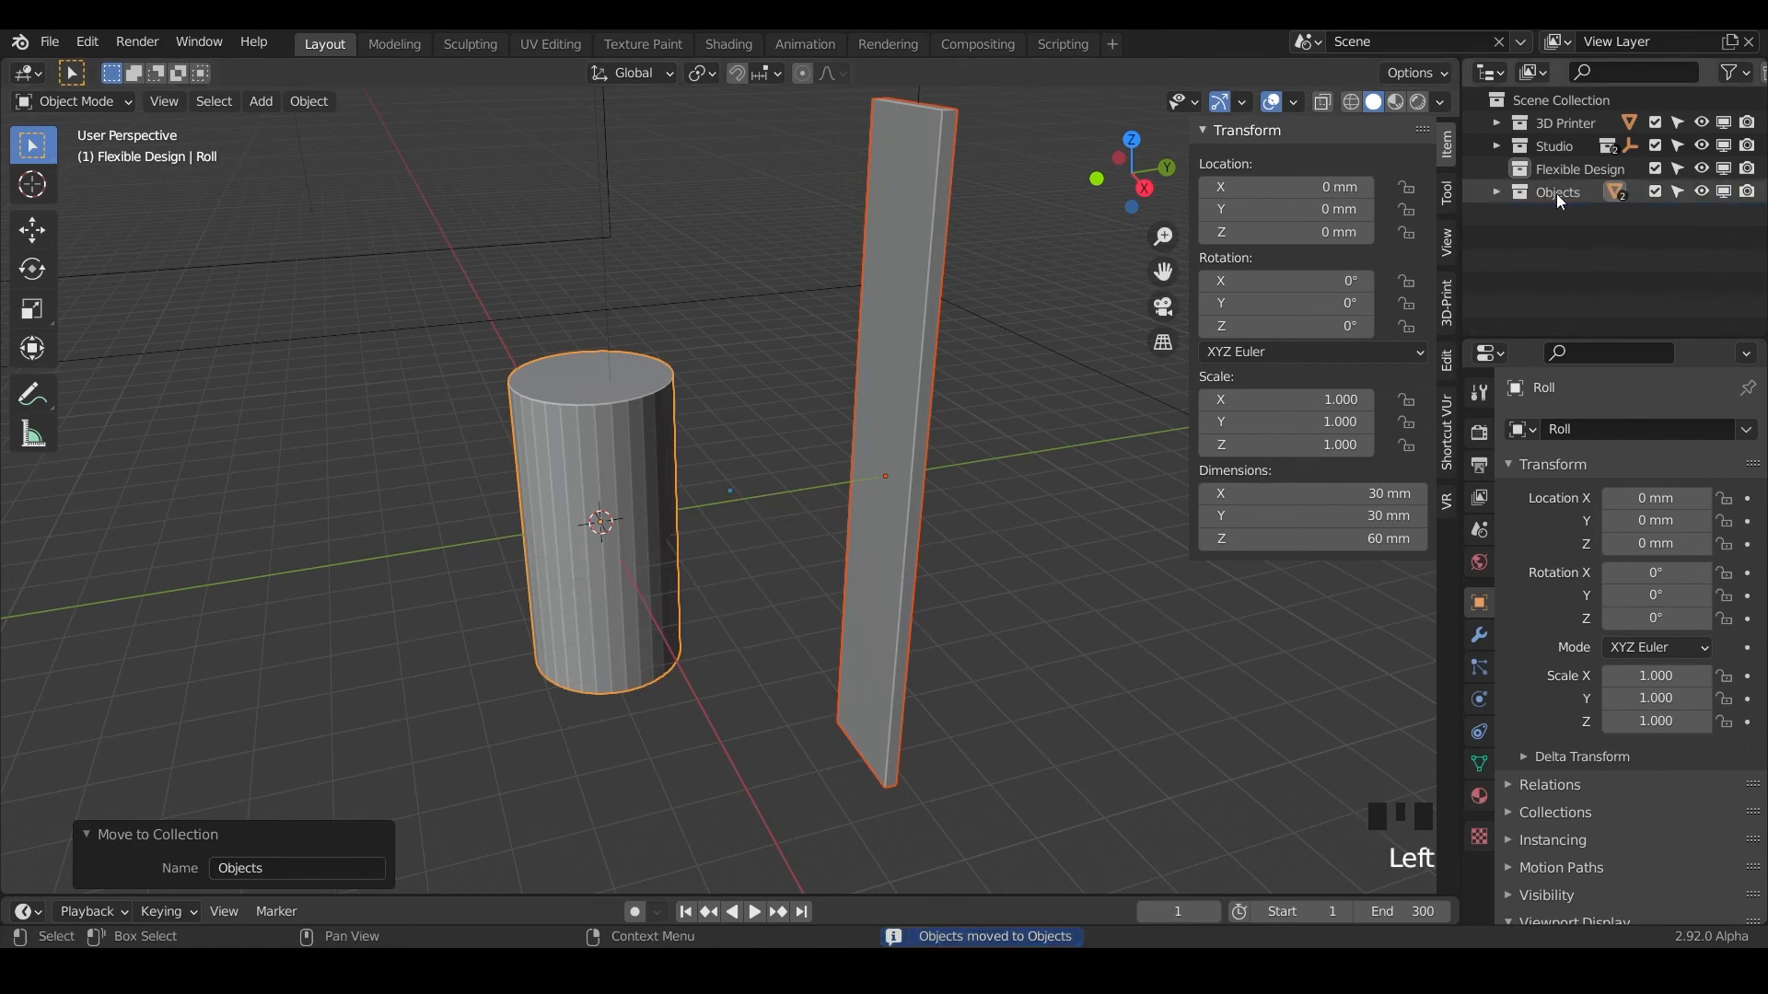
drag(1556, 193, 1560, 170)
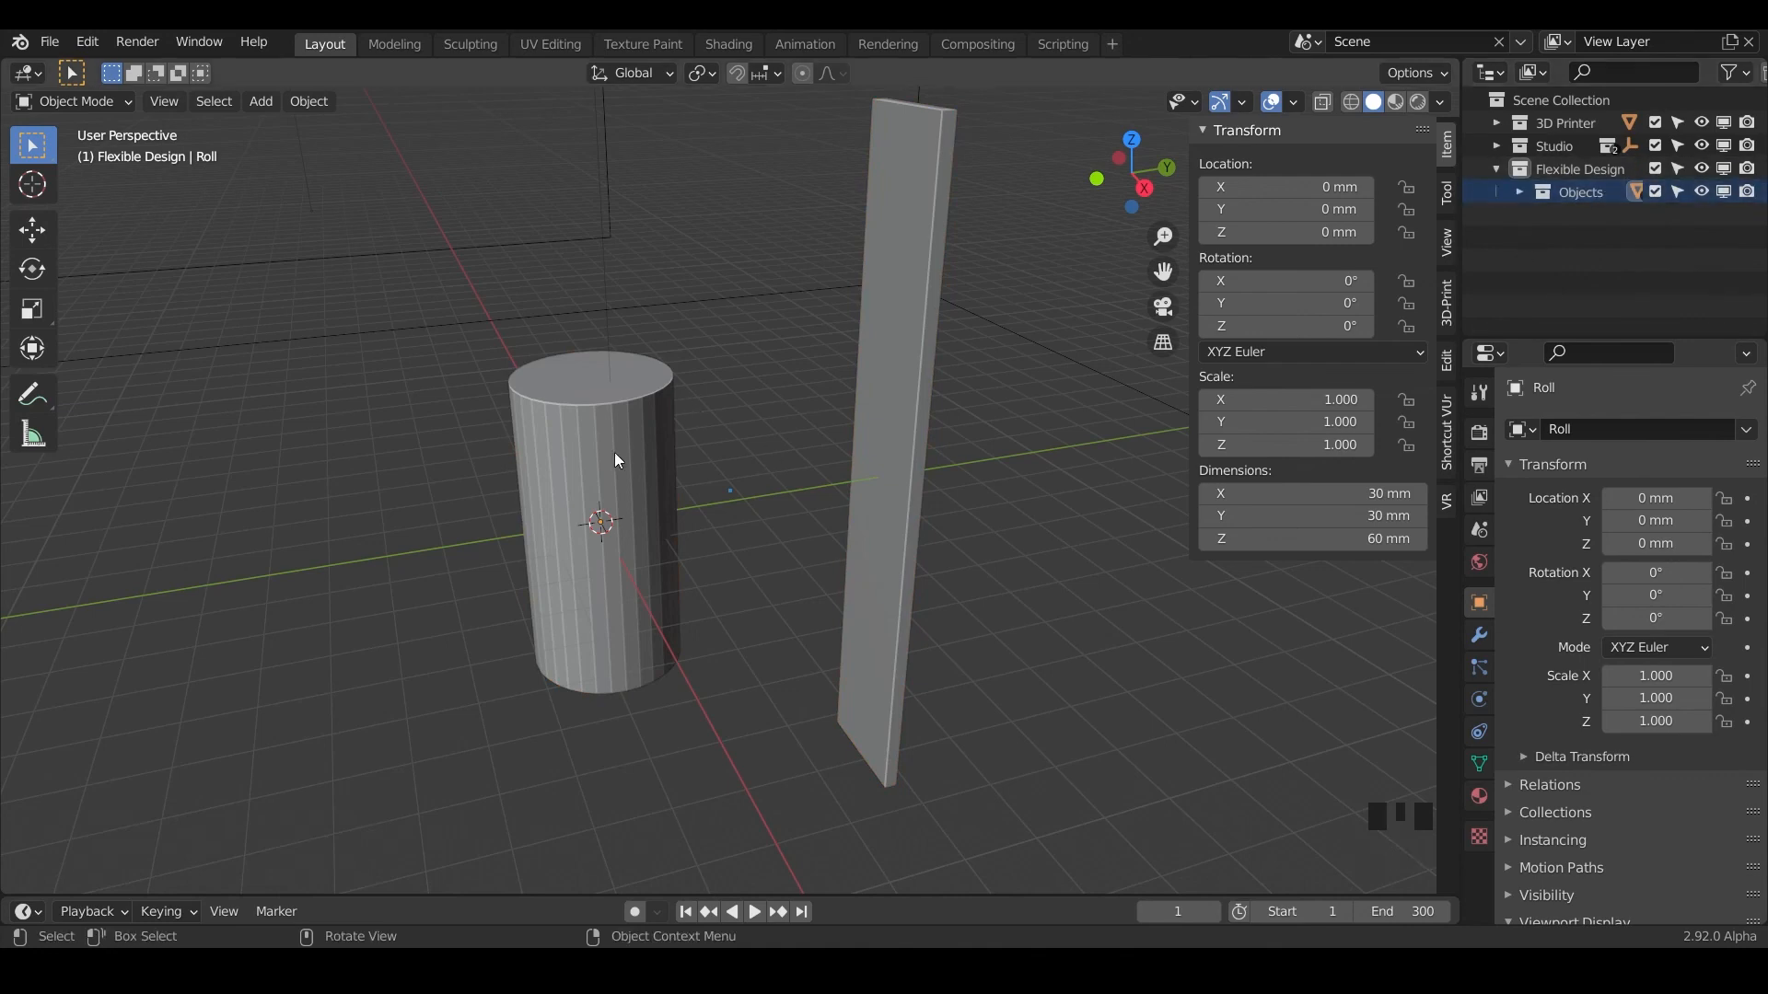
middle_drag(1020, 633, 908, 685)
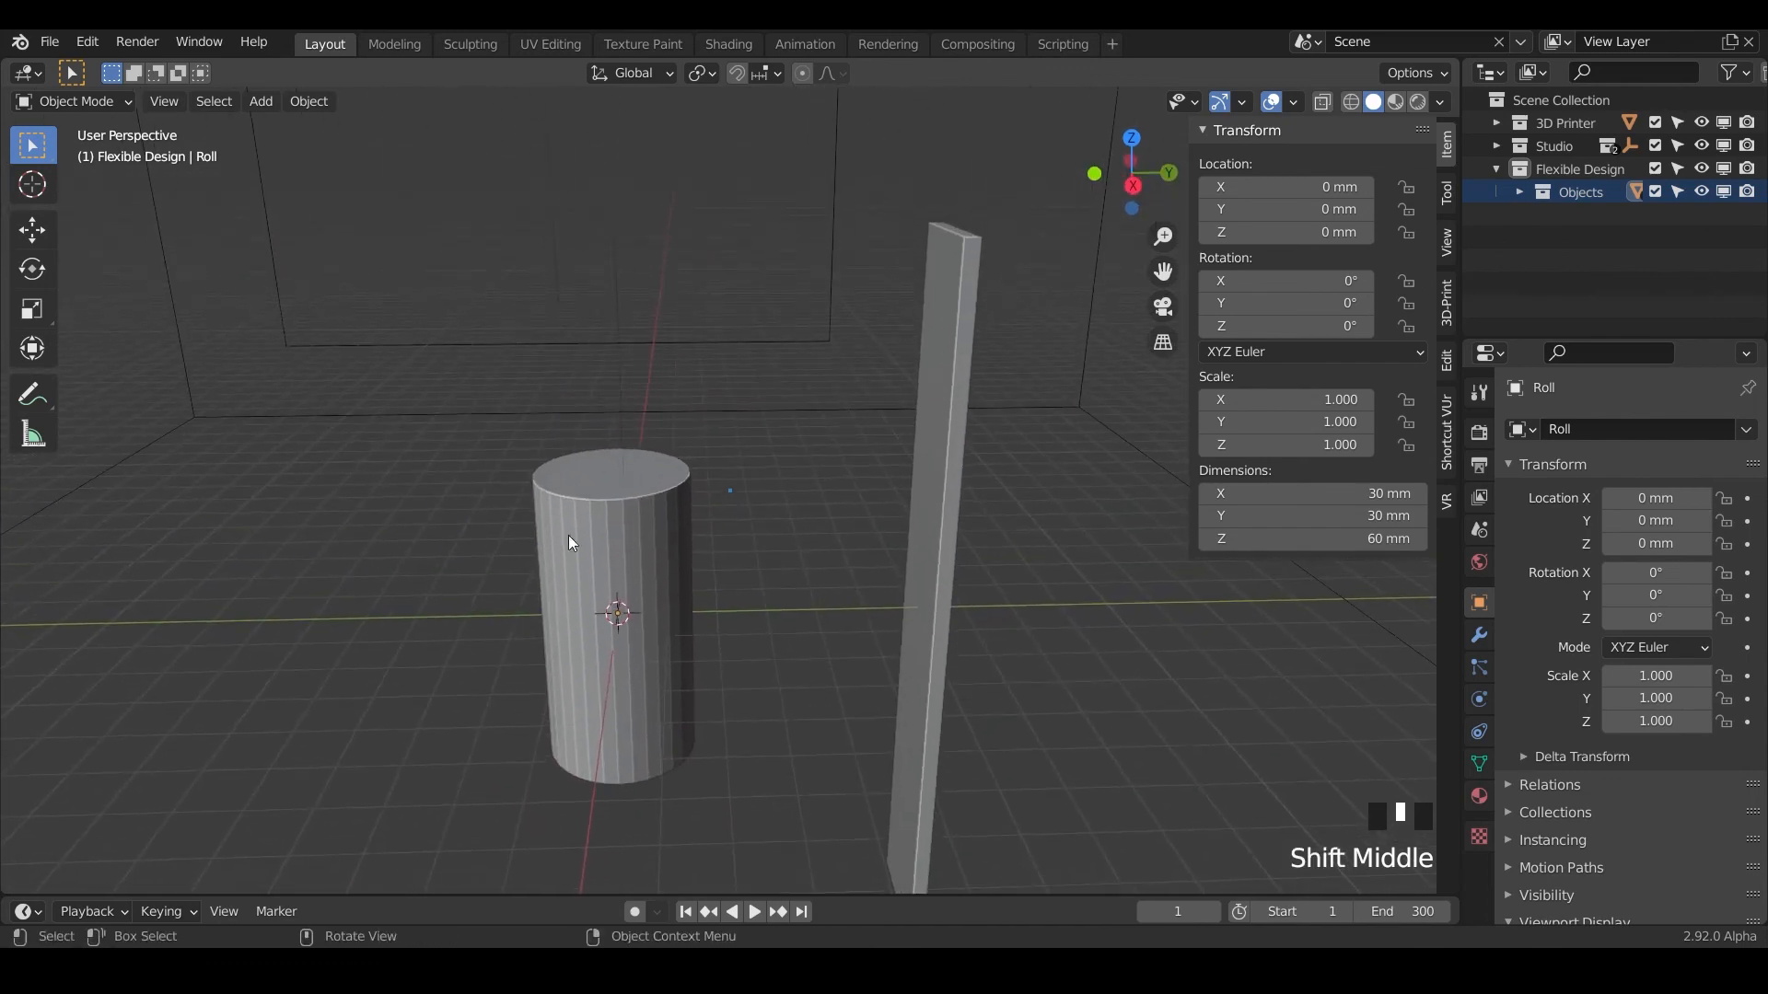